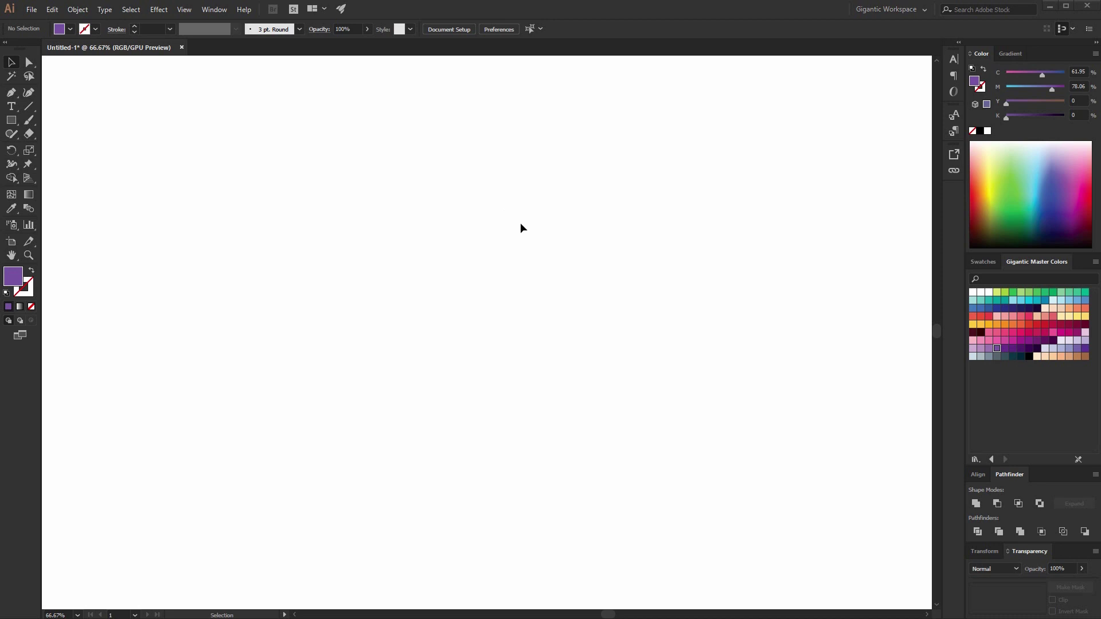
- Draw a rectangle about 652 × 378 px mid-canvas and fill it with the yellow-orange swatch C=0 M=33 Y=100 K=0
{"action": "key", "text": "m"}
{"action": "left_click_drag", "start_coordinate": [383, 202], "coordinate": [629, 345]}
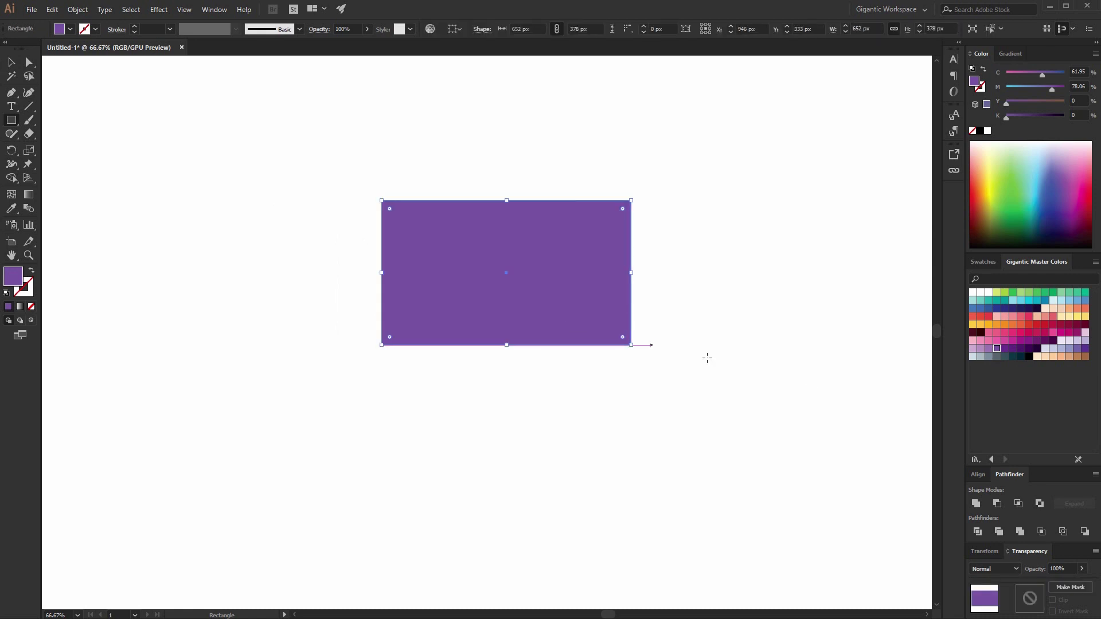
{"action": "left_click", "coordinate": [989, 325]}
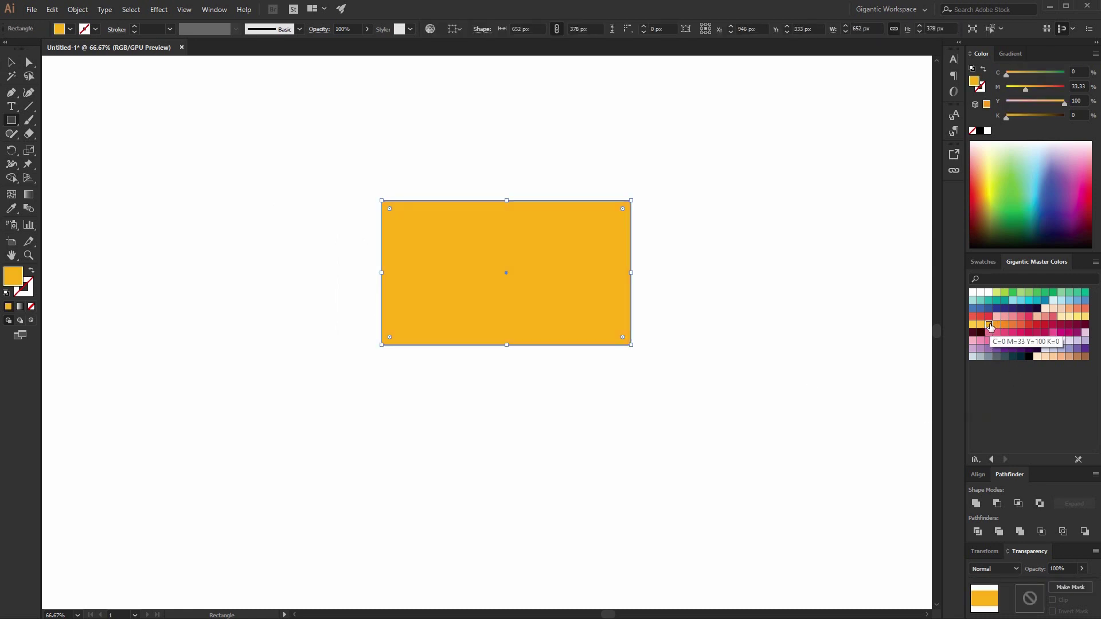
- Round all four corners of the rectangle to the maximum radius to form a pill-shaped head
{"action": "left_click", "coordinate": [30, 63]}
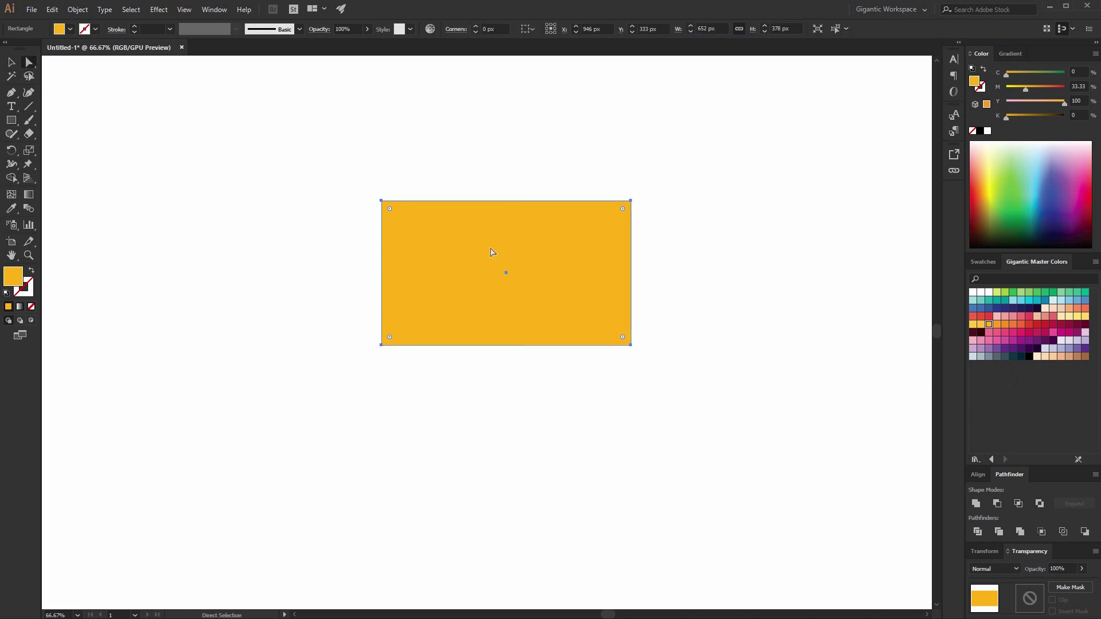
{"action": "left_click_drag", "start_coordinate": [399, 218], "coordinate": [457, 287]}
{"action": "left_click", "coordinate": [12, 64]}
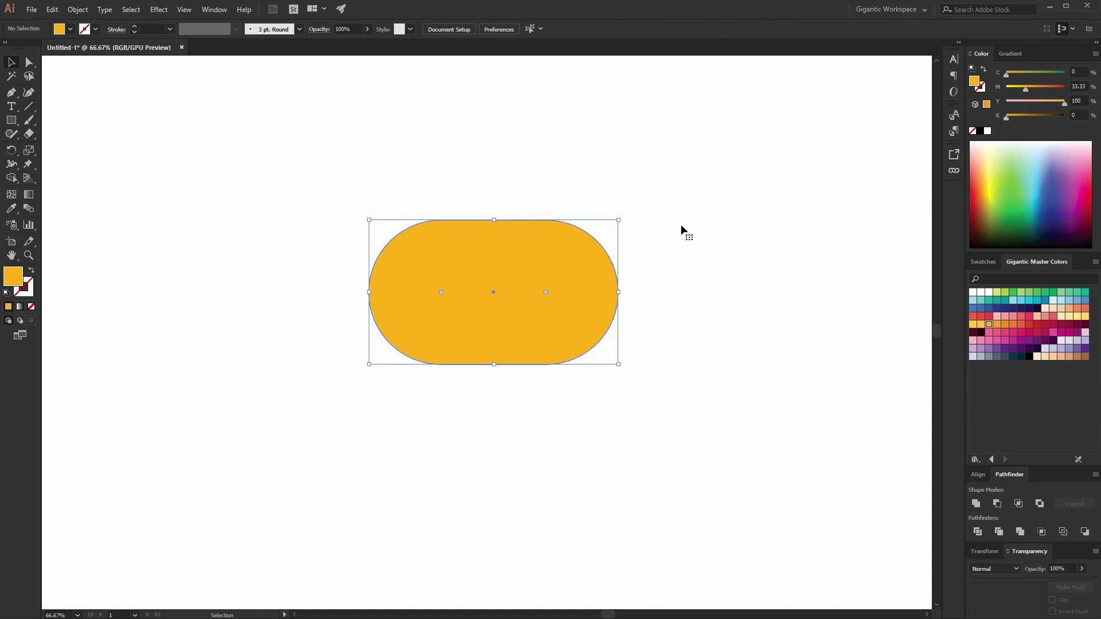
{"action": "left_click", "coordinate": [681, 222]}
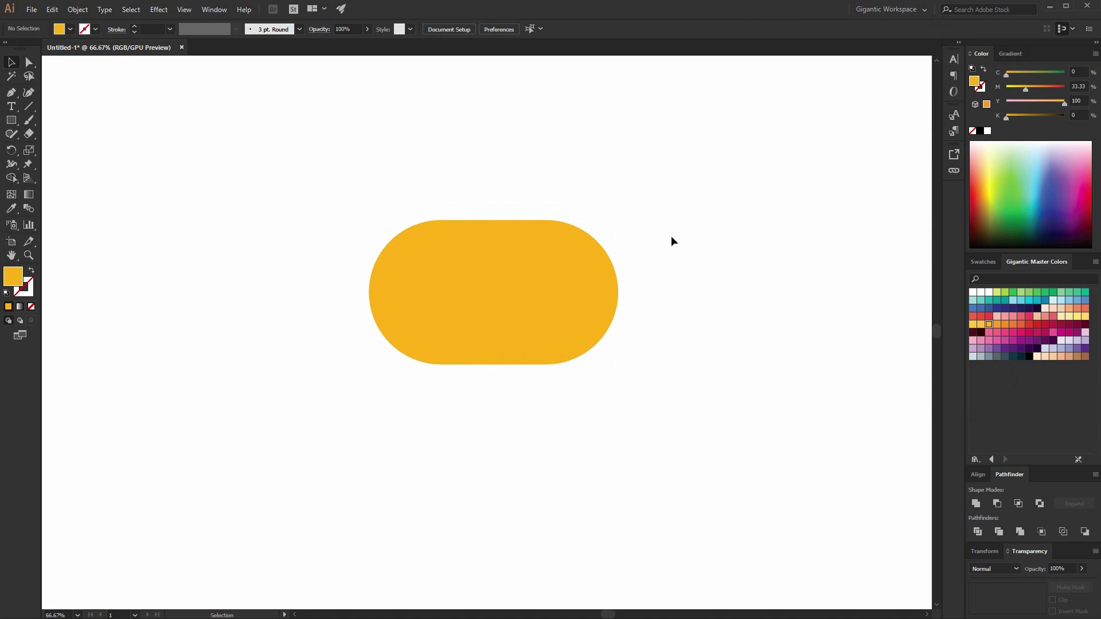
- Duplicate the pill straight upward so that the copy largely overlaps the original
{"action": "left_click", "coordinate": [586, 281]}
{"action": "key", "text": "a"}
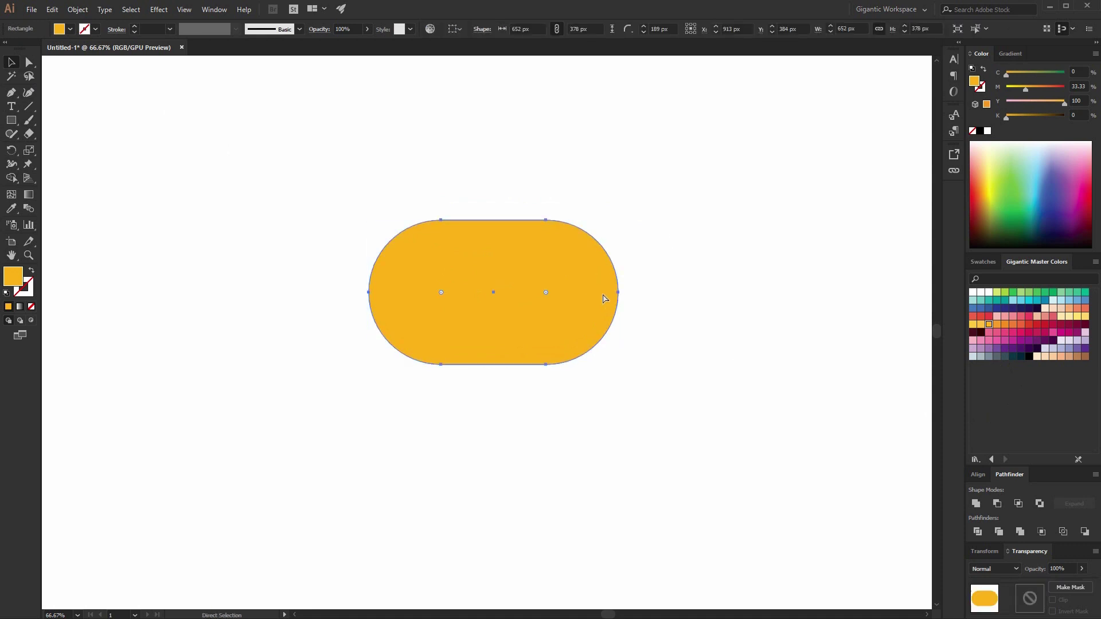
{"action": "key", "text": "v"}
{"action": "left_click_drag", "start_coordinate": [529, 351], "coordinate": [527, 314]}
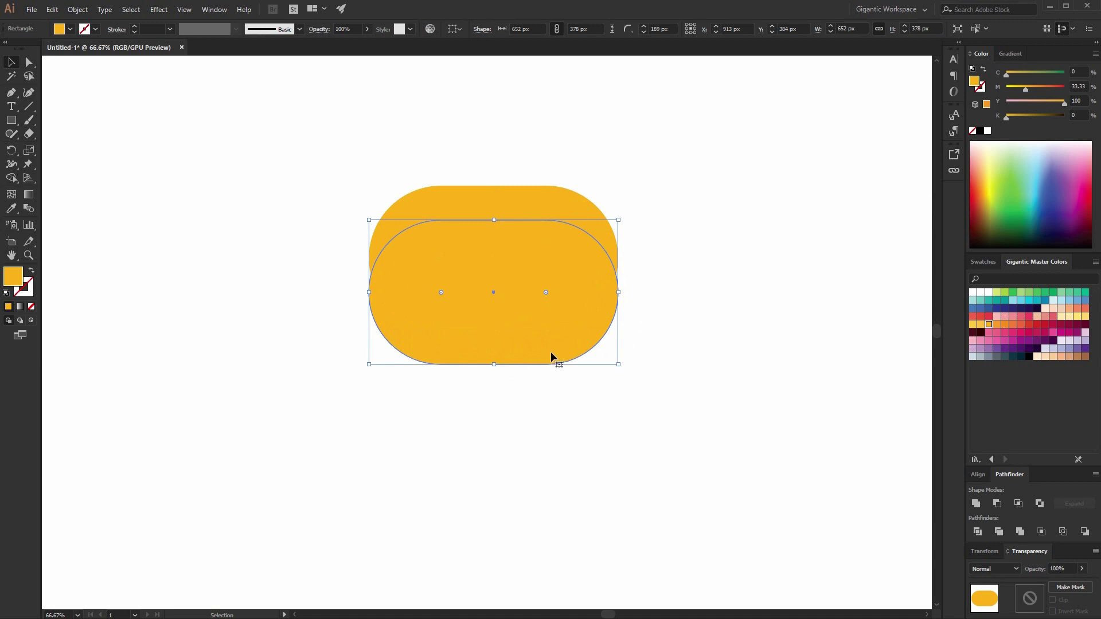
- Recolor the lower pill with the light orange swatch, about C 0, M 45, Y 95, K 0
{"action": "key", "text": "a"}
{"action": "key", "text": "v"}
{"action": "left_click", "coordinate": [1013, 326]}
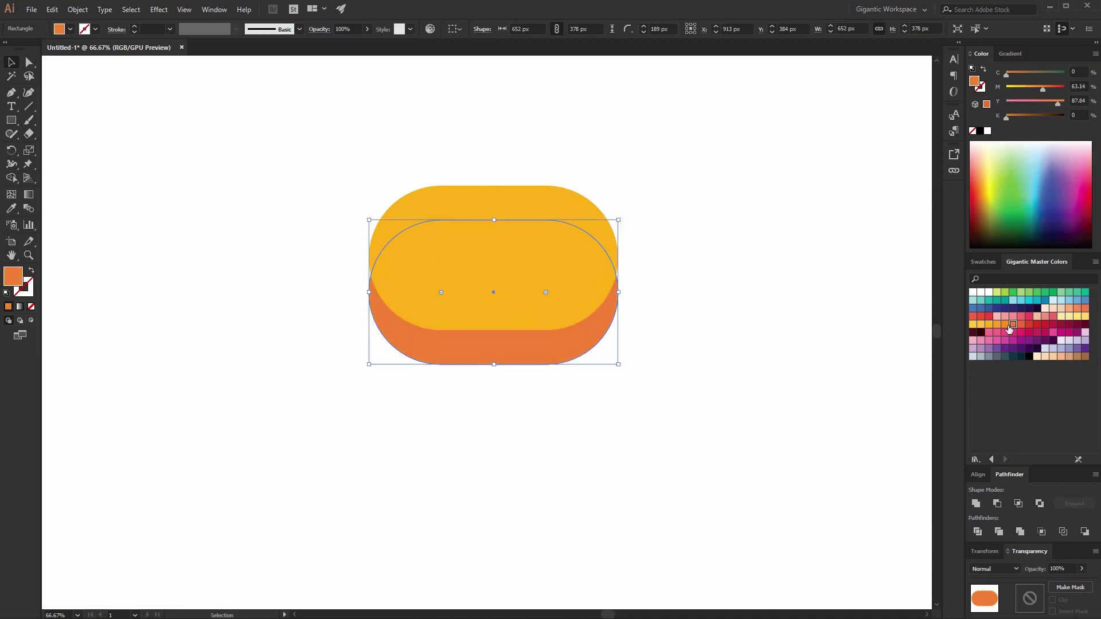
{"action": "left_click", "coordinate": [1005, 325]}
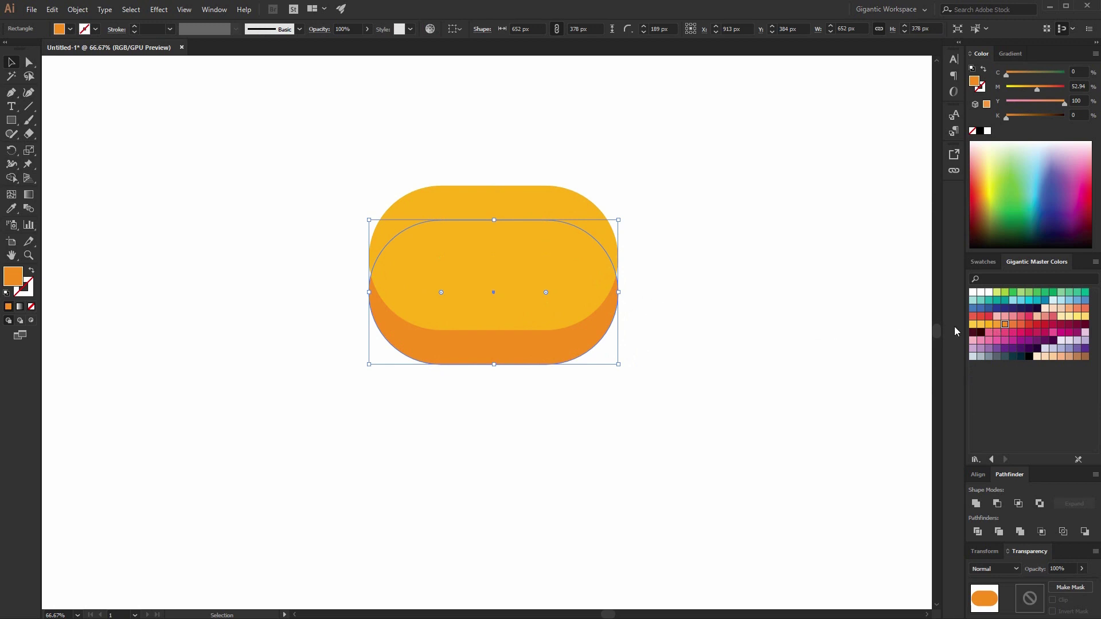
{"action": "left_click", "coordinate": [997, 324]}
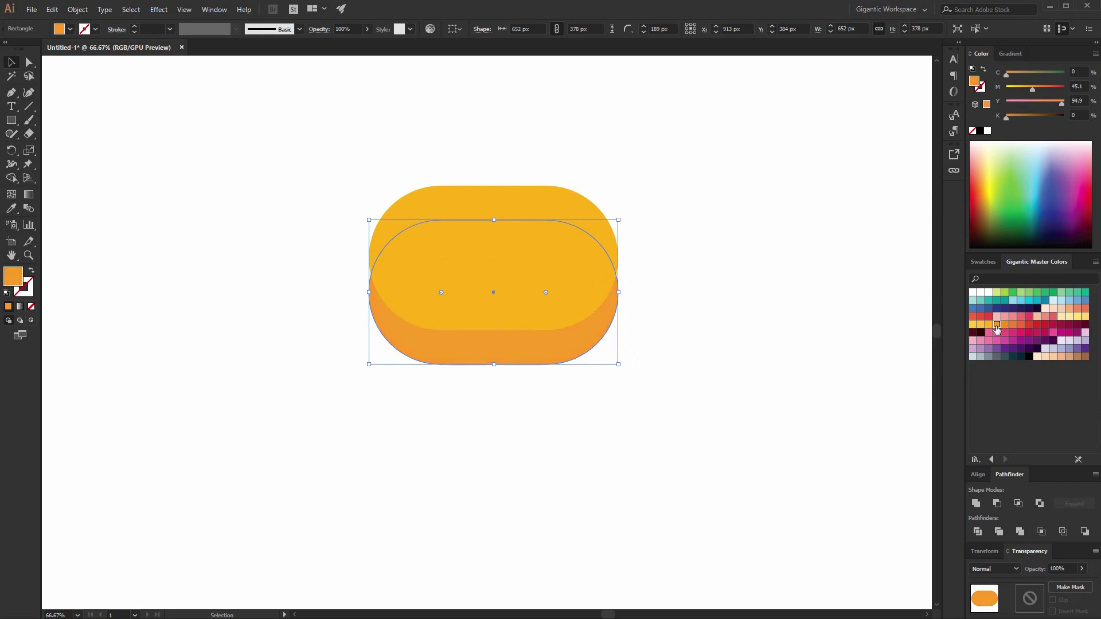
- Trim the yellow pill to the lower pill's outline, leaving the darker orange shape as a shadow band along the bottom
{"action": "left_click", "coordinate": [593, 331]}
{"action": "left_click", "coordinate": [528, 339], "text": "shift"}
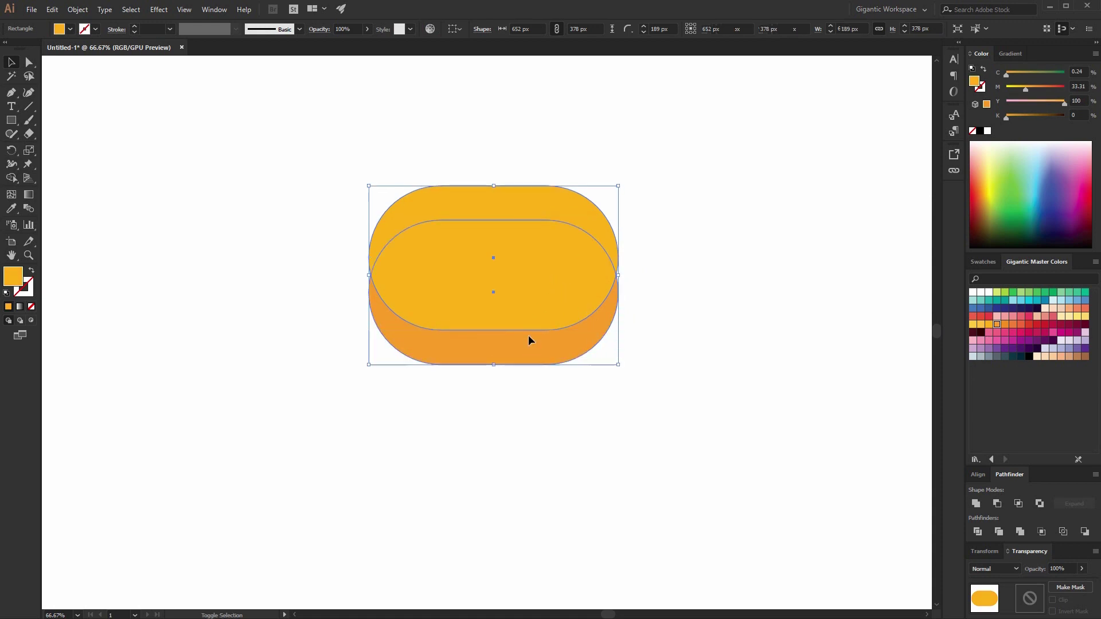
{"action": "left_click", "coordinate": [992, 506]}
{"action": "left_click", "coordinate": [776, 427]}
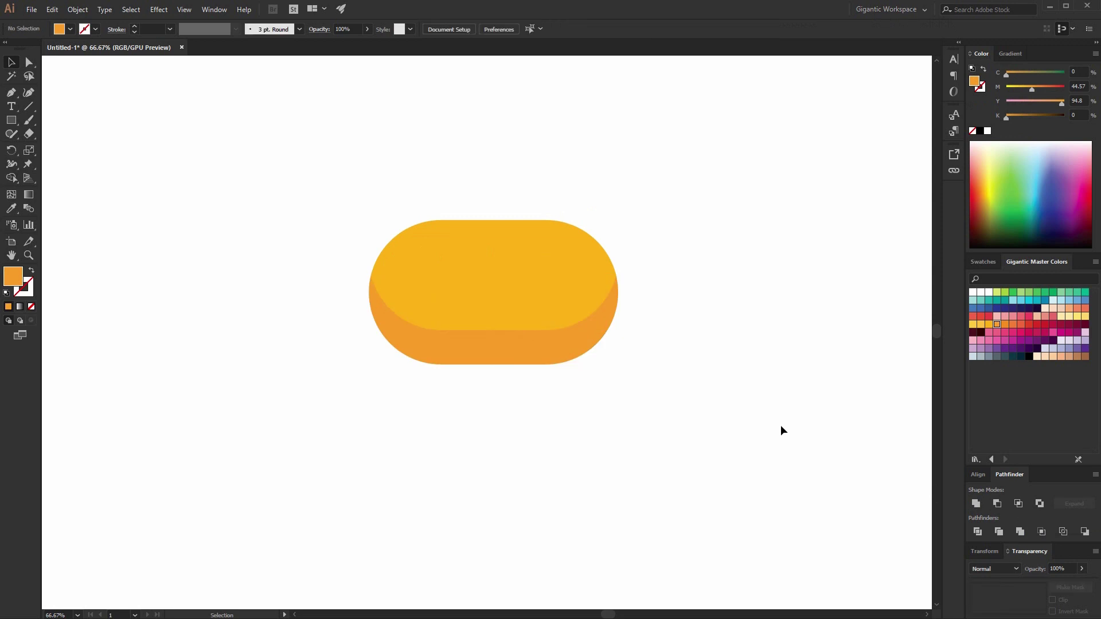
- Draw a square about 167 px wide above and right of the head, and remove its upper-left anchor to form a right triangle
{"action": "key", "text": "ctrl+1"}
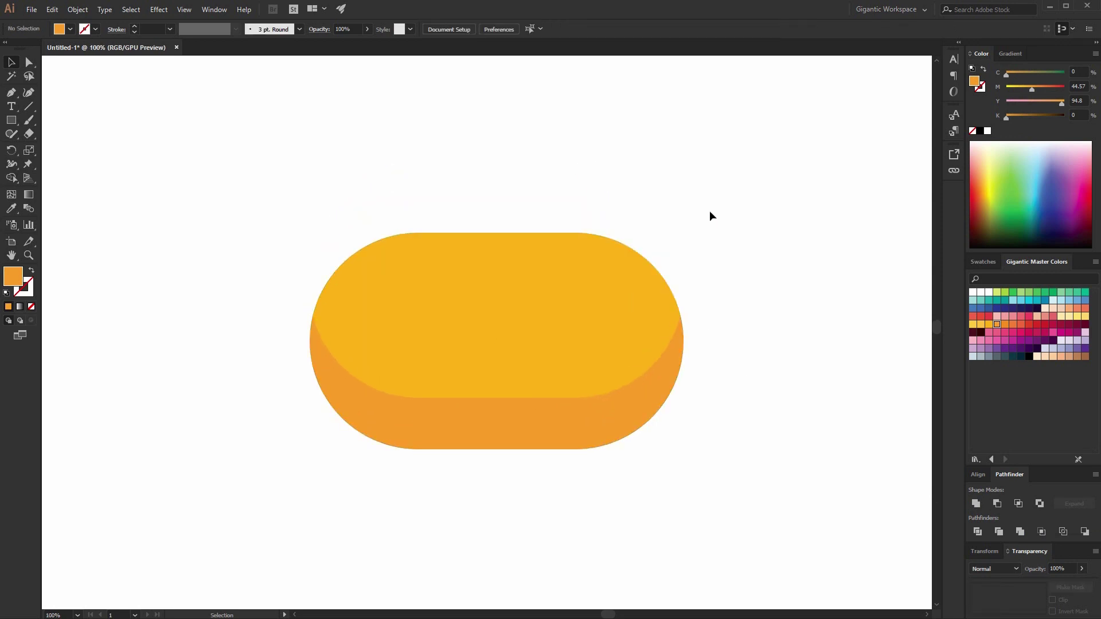
{"action": "key", "text": "m"}
{"action": "left_click_drag", "start_coordinate": [716, 158], "coordinate": [812, 255]}
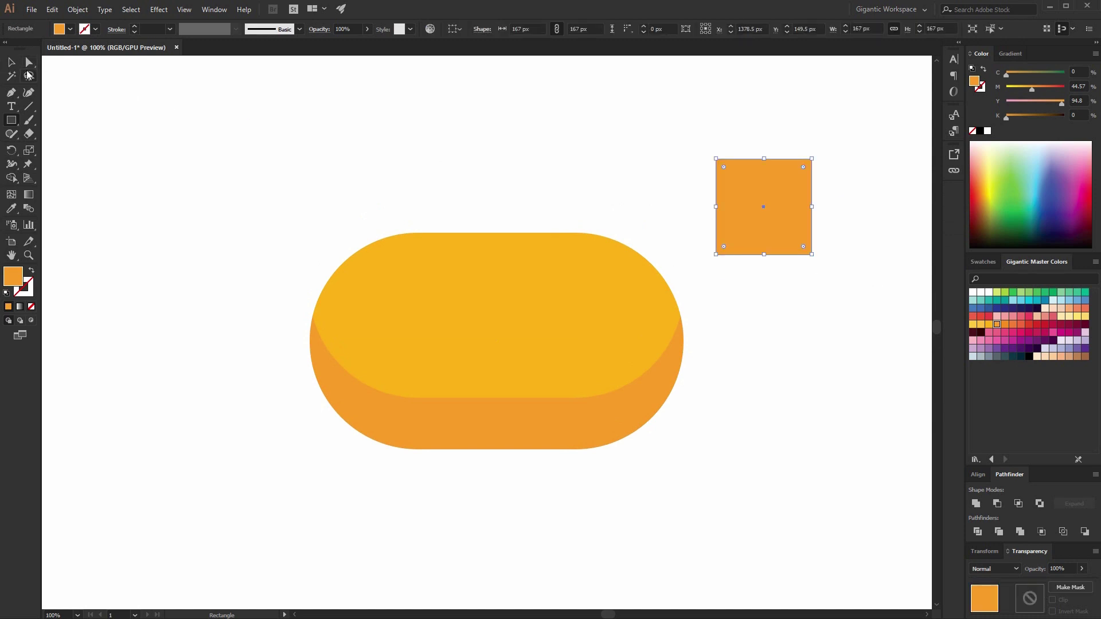
{"action": "left_click", "coordinate": [12, 93]}
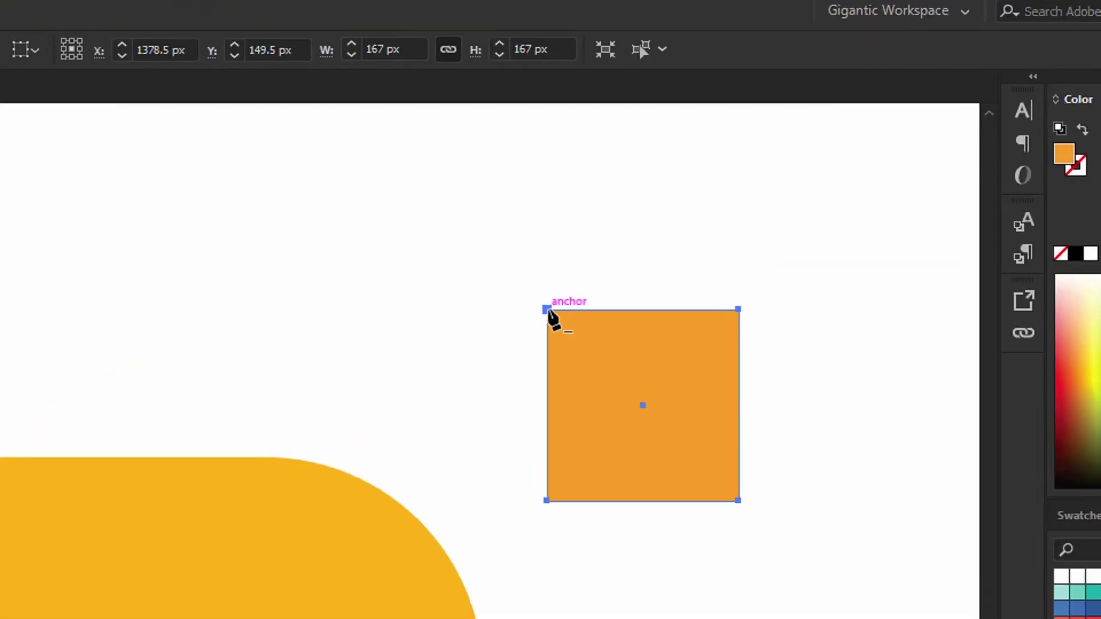
{"action": "left_click", "coordinate": [715, 158]}
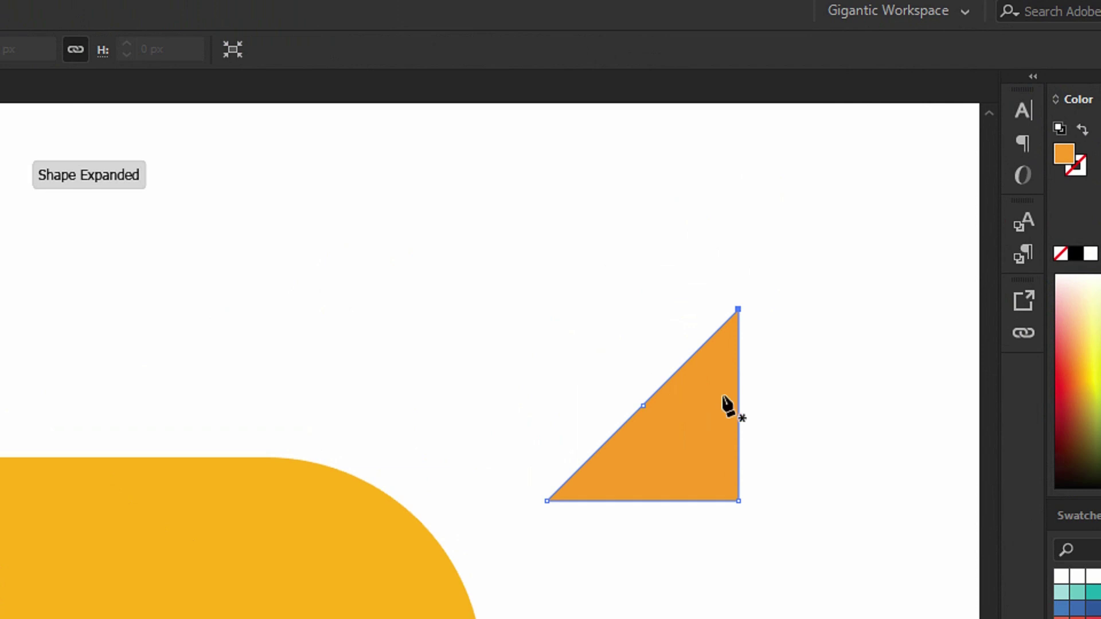
{"action": "key", "text": "v"}
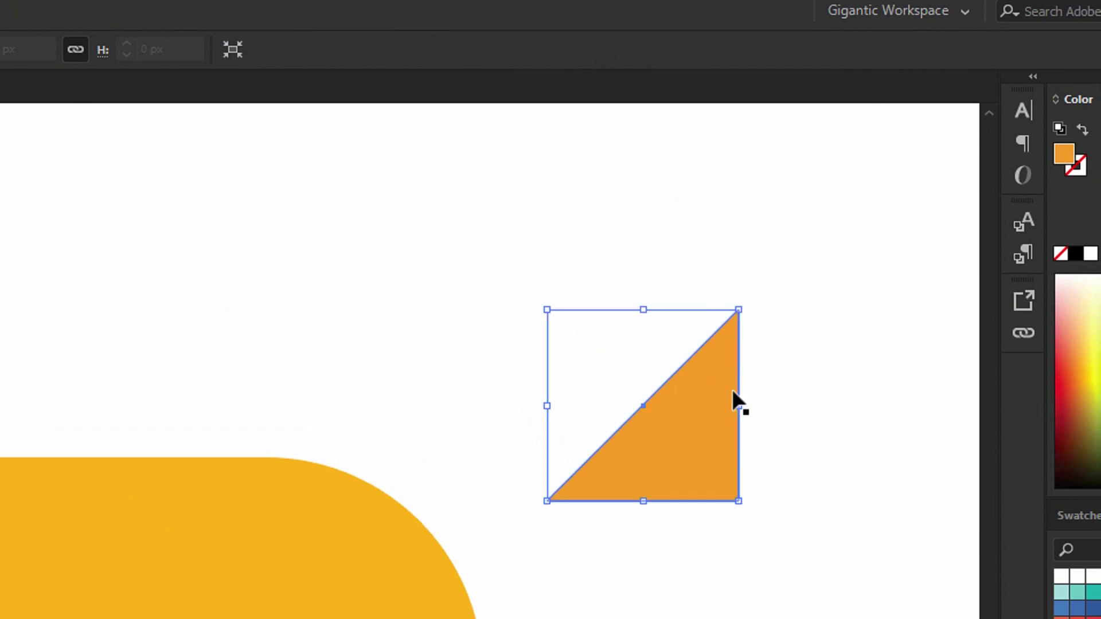
- Round the triangle's top corner to a radius of about 16.6 px
{"action": "key", "text": "a"}
{"action": "left_click", "coordinate": [738, 312]}
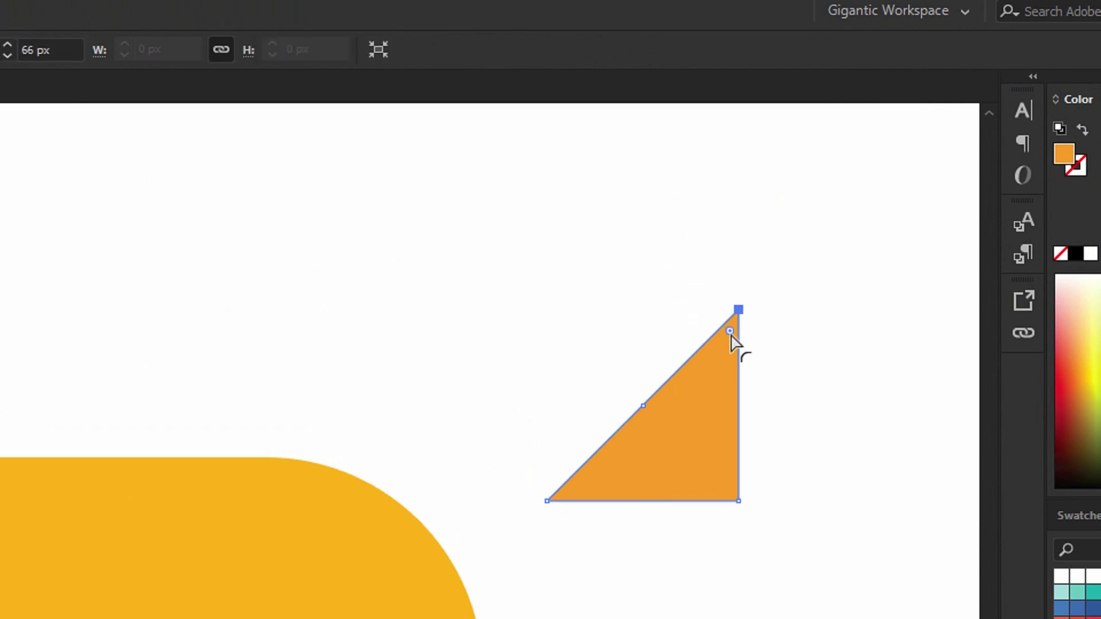
{"action": "left_click_drag", "start_coordinate": [729, 332], "coordinate": [715, 362]}
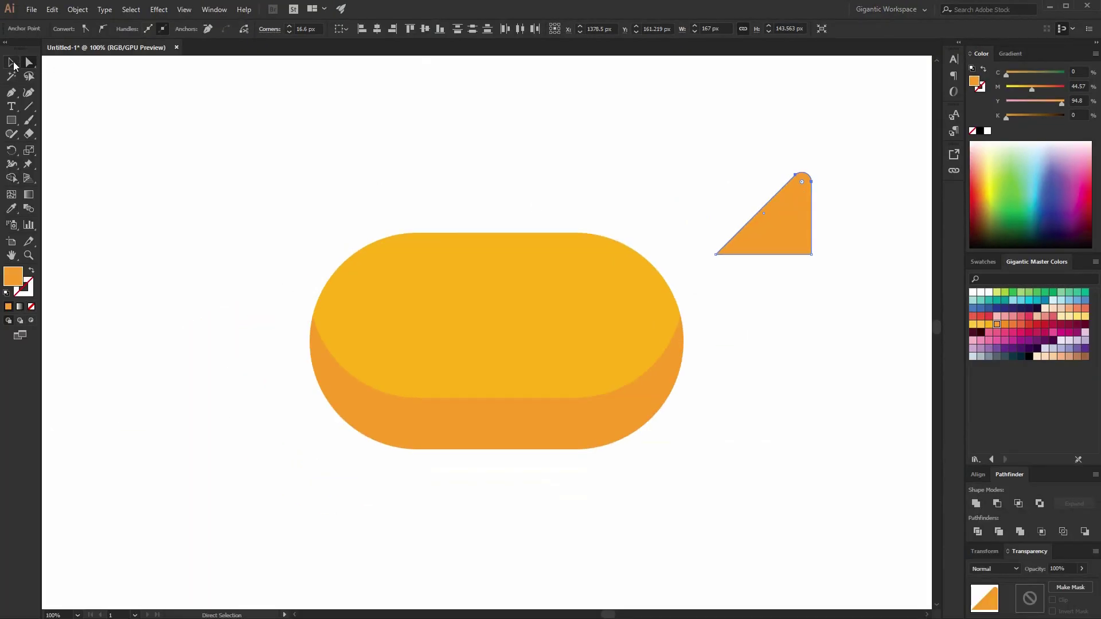
- Place the rounded triangle behind the head's upper-right edge as an ear, and put a copy at the upper-left edge
{"action": "left_click", "coordinate": [13, 63]}
{"action": "left_click_drag", "start_coordinate": [788, 227], "coordinate": [614, 241]}
{"action": "right_click", "coordinate": [622, 243]}
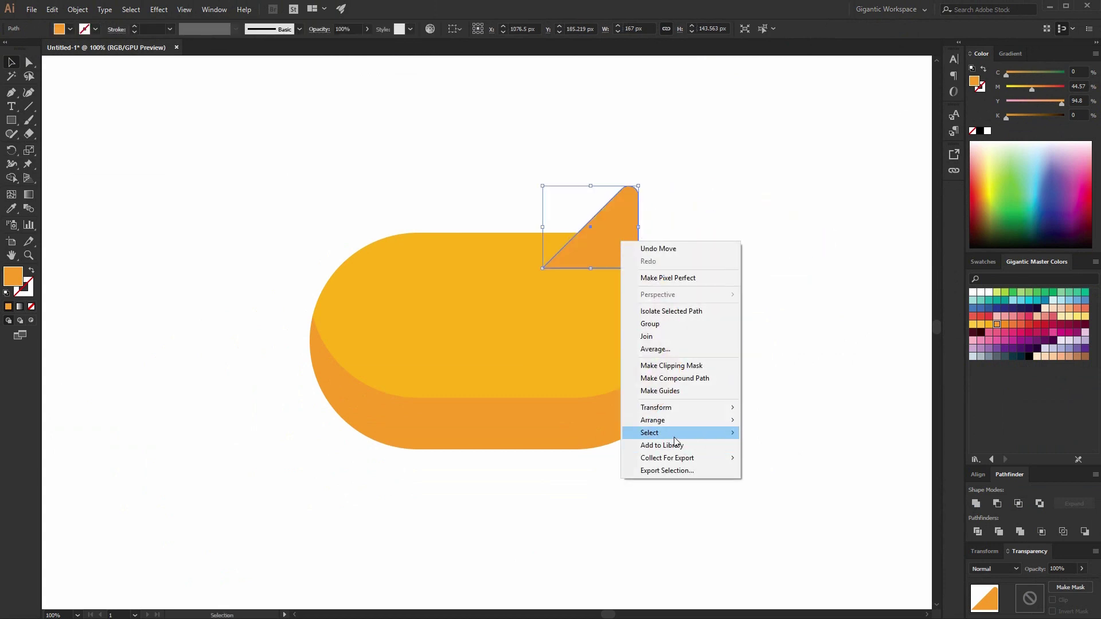
{"action": "mouse_move", "coordinate": [673, 421]}
{"action": "left_click", "coordinate": [771, 458]}
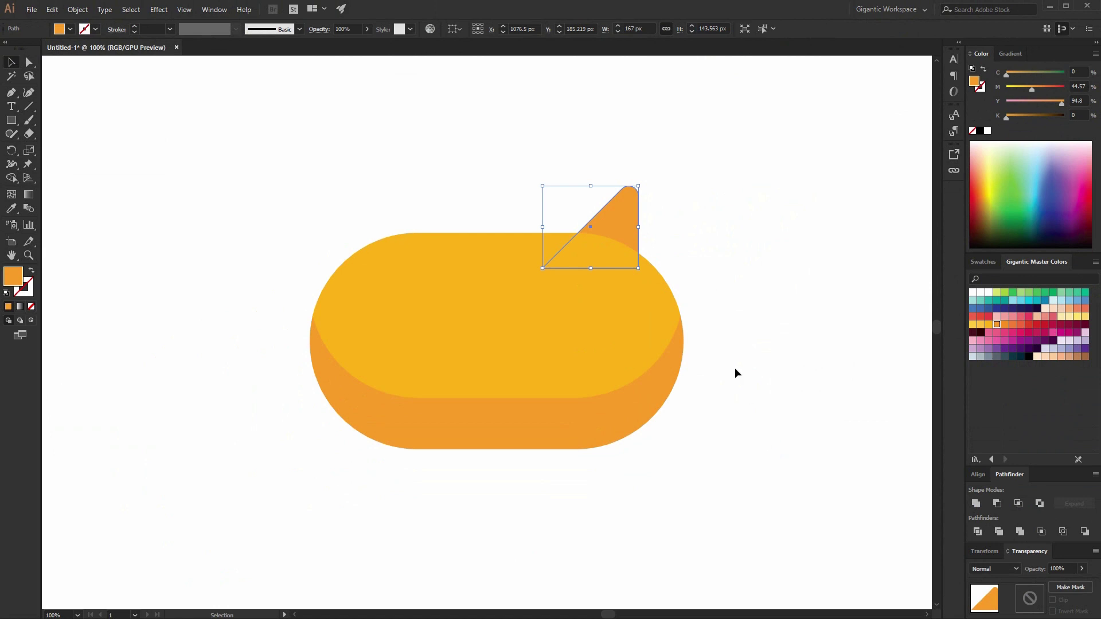
{"action": "left_click_drag", "start_coordinate": [633, 224], "coordinate": [452, 226]}
- Reflect the copied ear across the vertical axis
{"action": "right_click", "coordinate": [452, 223]}
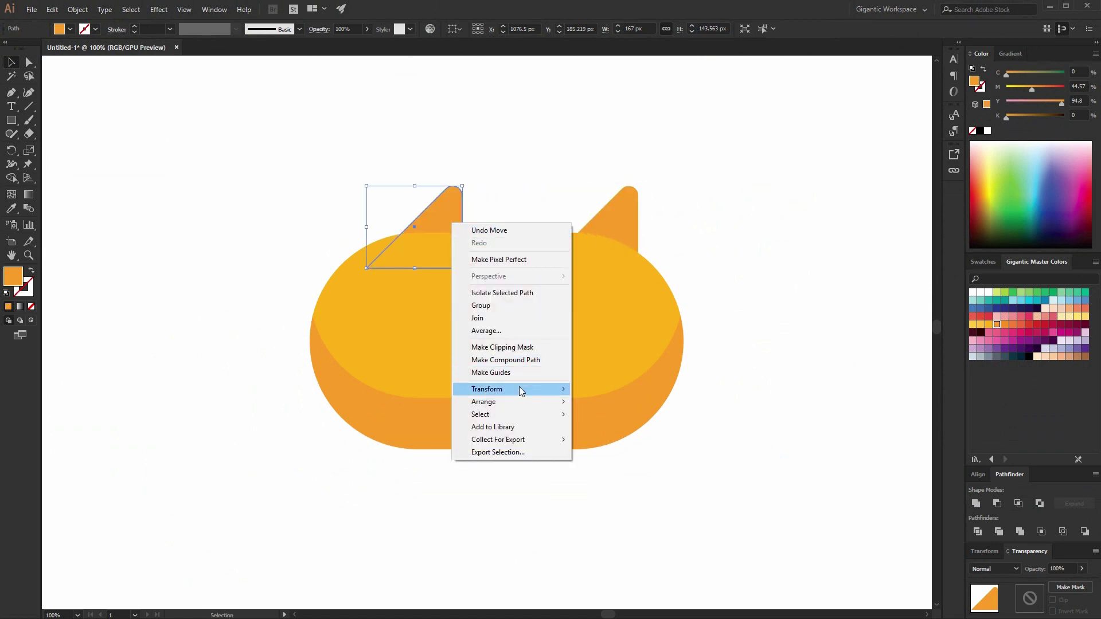
{"action": "mouse_move", "coordinate": [519, 388]}
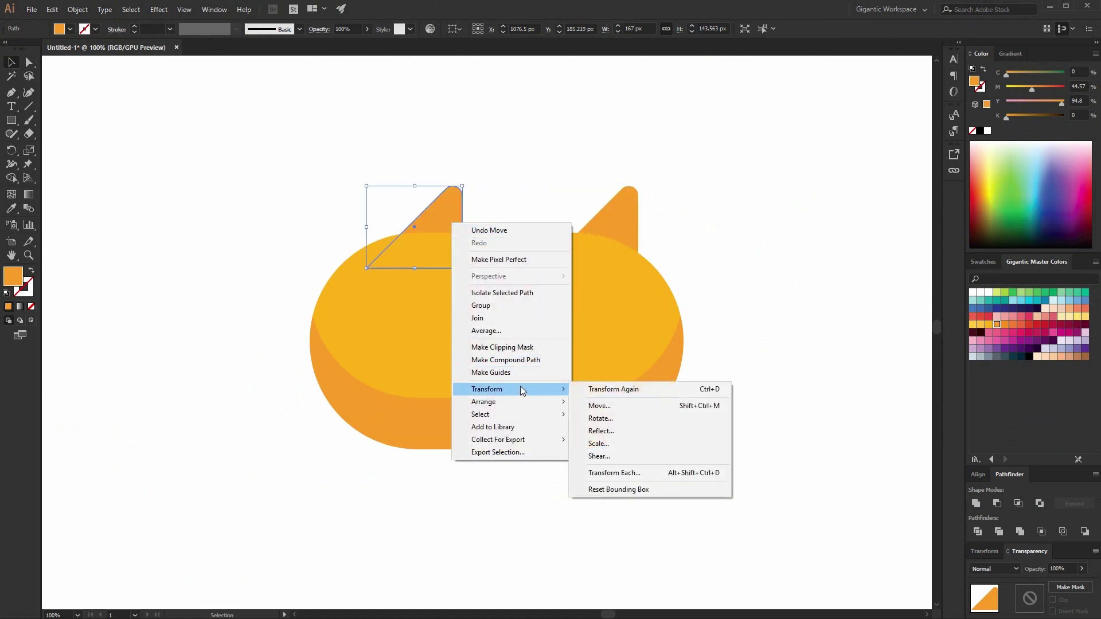
{"action": "left_click", "coordinate": [610, 430]}
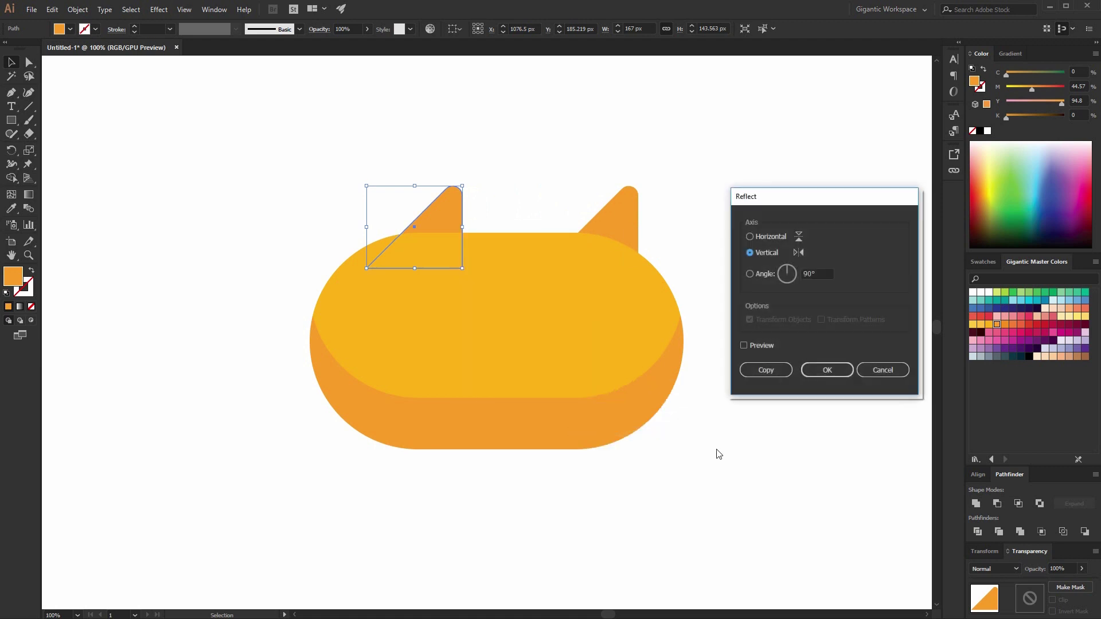
{"action": "left_click", "coordinate": [823, 371]}
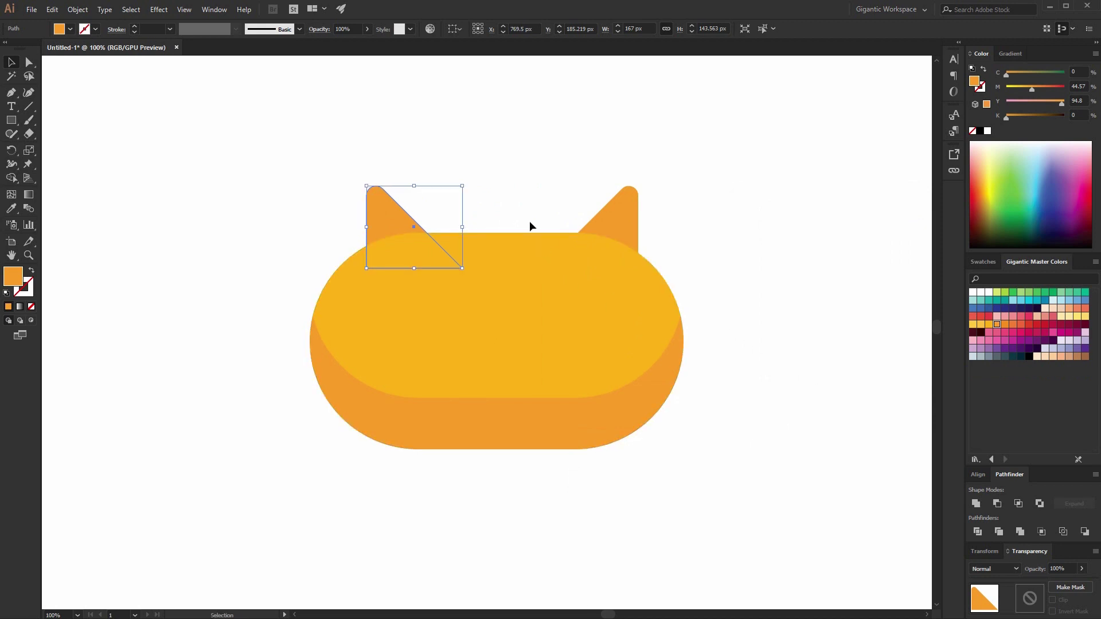
- Shift both ears together slightly left and up along the top of the head
{"action": "left_click_drag", "start_coordinate": [418, 131], "coordinate": [630, 211]}
- Draw a circle about 113 px in diameter on the left half of the face and fill it with white
{"action": "key", "text": "l"}
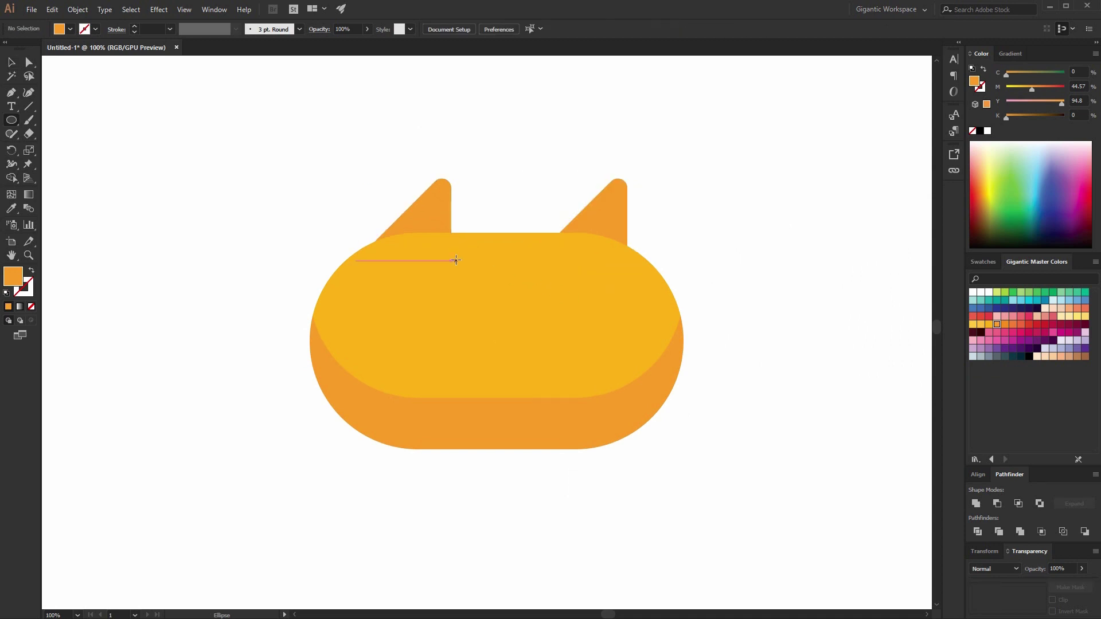
{"action": "mouse_move", "coordinate": [396, 276]}
{"action": "left_mouse_down"}
{"action": "mouse_move", "coordinate": [451, 314]}
{"action": "mouse_move", "coordinate": [462, 340]}
{"action": "left_mouse_up"}
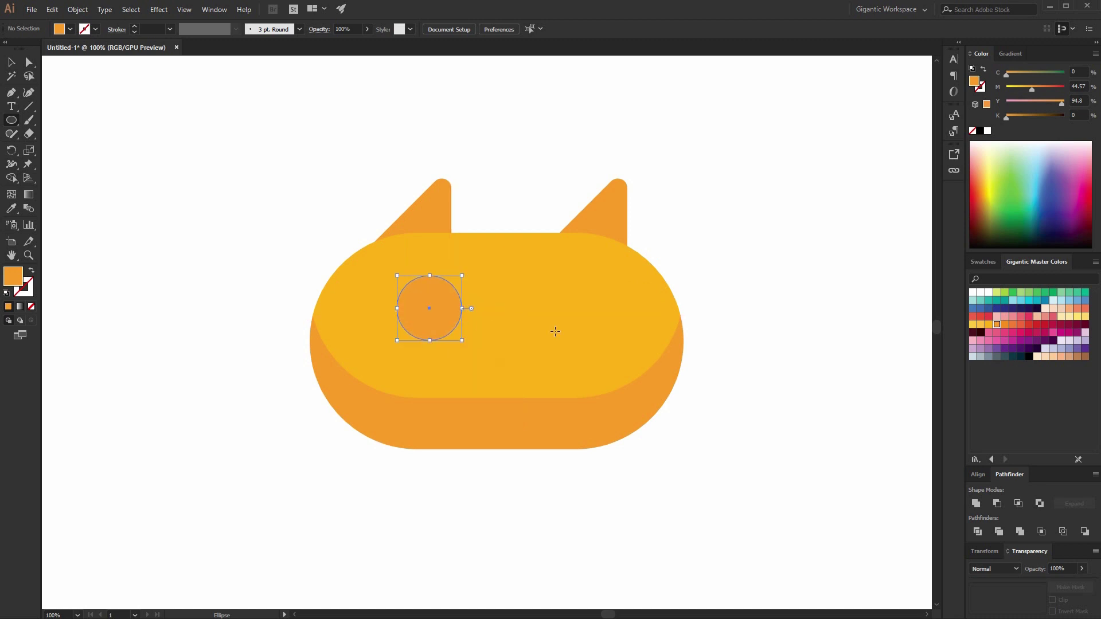
{"action": "left_click", "coordinate": [972, 292]}
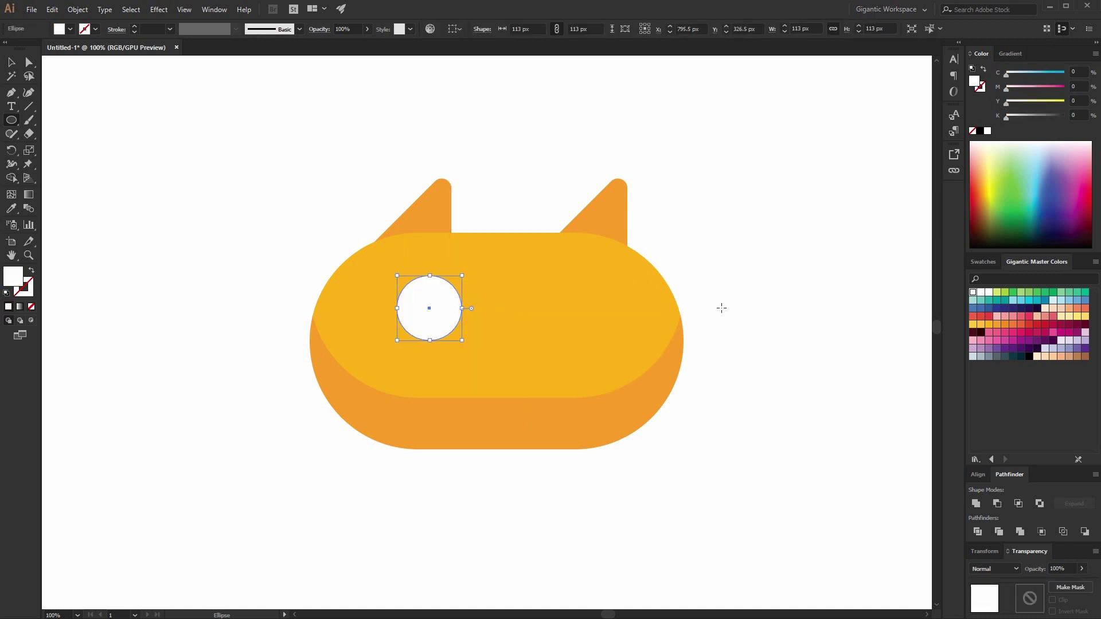
- Add a concentric copy of the white circle scaled to about 21 px and fill it dark teal as the pupil
{"action": "left_click", "coordinate": [11, 62]}
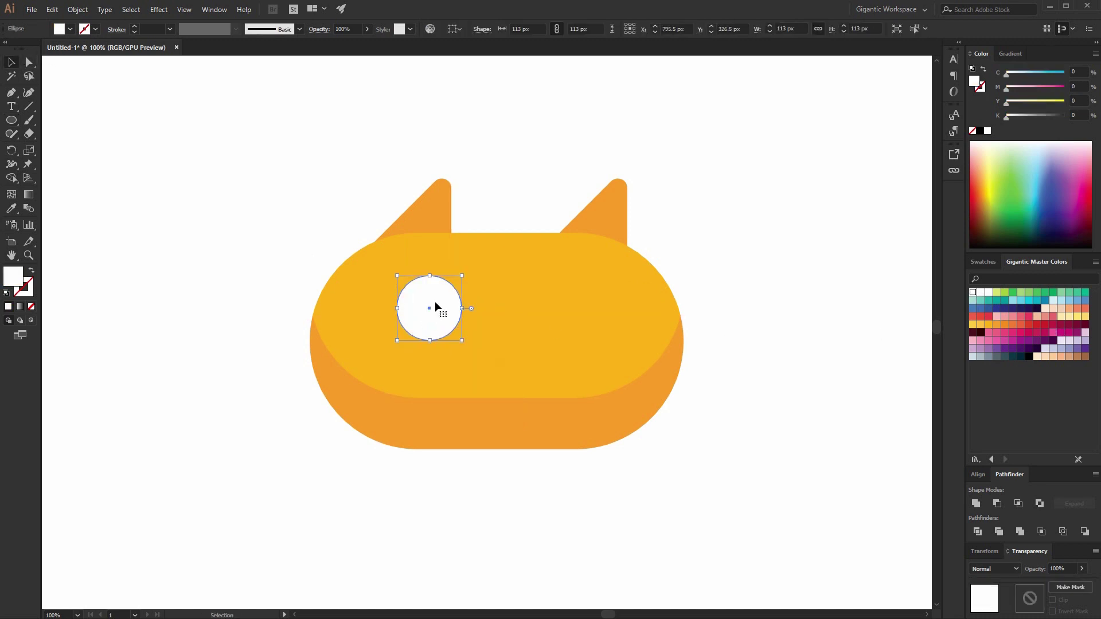
{"action": "left_click_drag", "start_coordinate": [462, 277], "coordinate": [430, 304]}
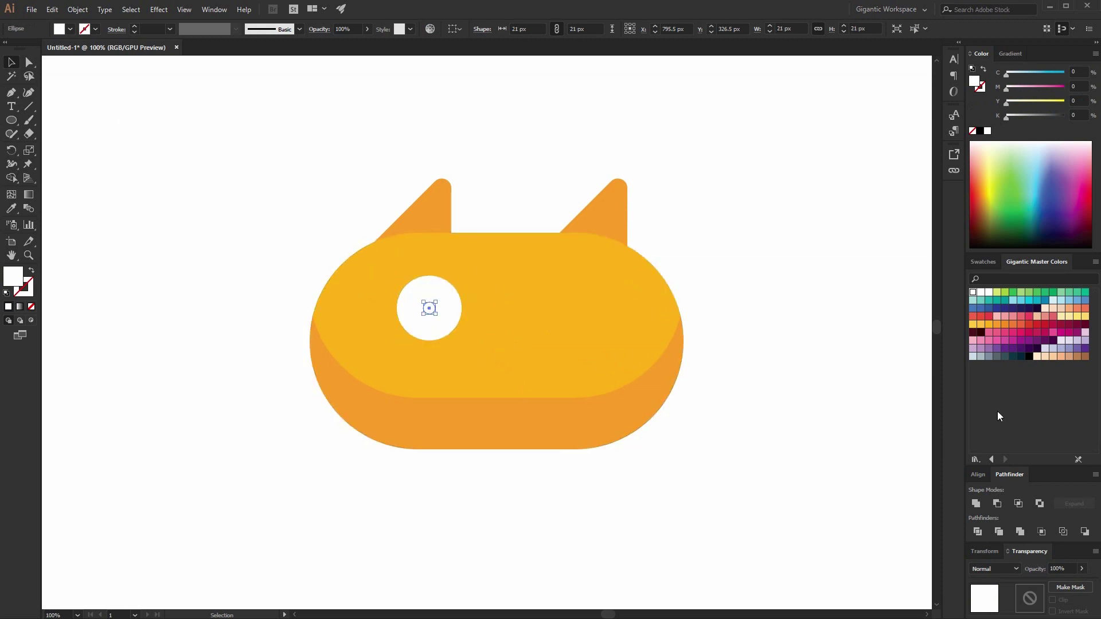
{"action": "left_click", "coordinate": [1012, 357]}
- Duplicate the complete eye to the right with a slight overlap, and center the pair on the face
{"action": "left_click", "coordinate": [451, 311], "text": "shift"}
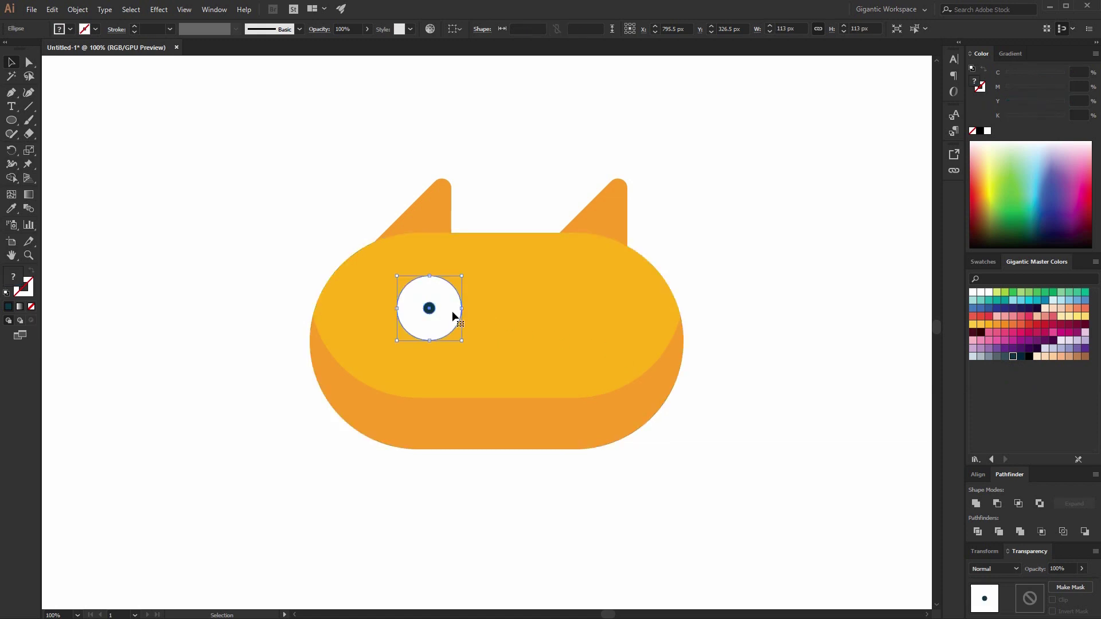
{"action": "left_click_drag", "start_coordinate": [452, 317], "coordinate": [528, 326]}
{"action": "left_click", "coordinate": [439, 323], "text": "shift"}
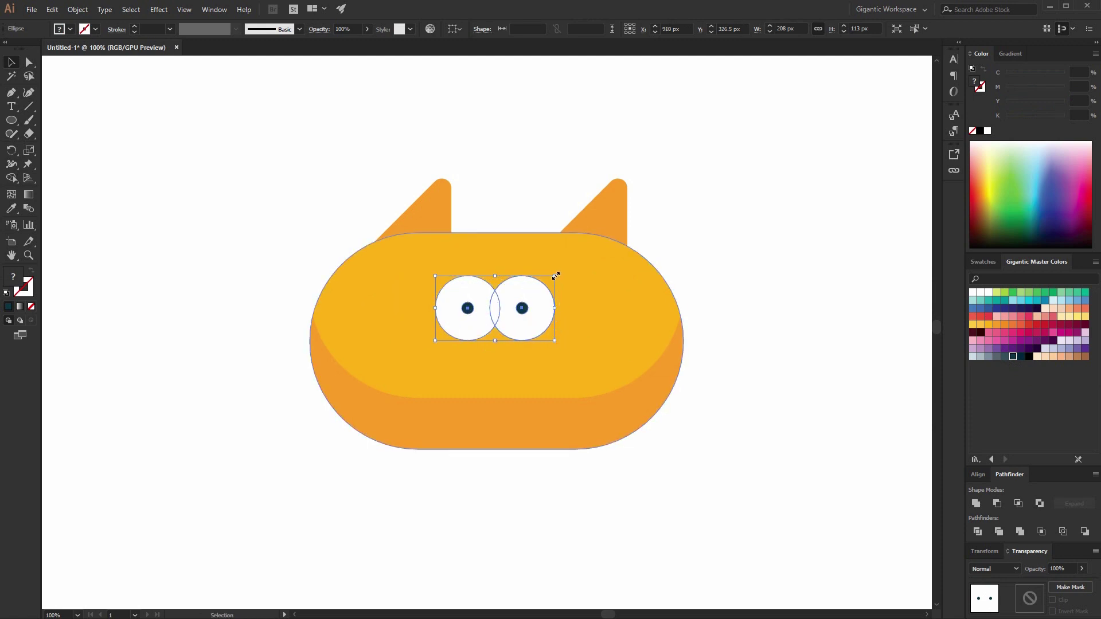
- Enlarge the pair of eyes proportionally from their center so that they fill most of the yellow face's height
{"action": "left_click_drag", "start_coordinate": [555, 277], "coordinate": [604, 255]}
{"action": "left_click", "coordinate": [819, 349]}
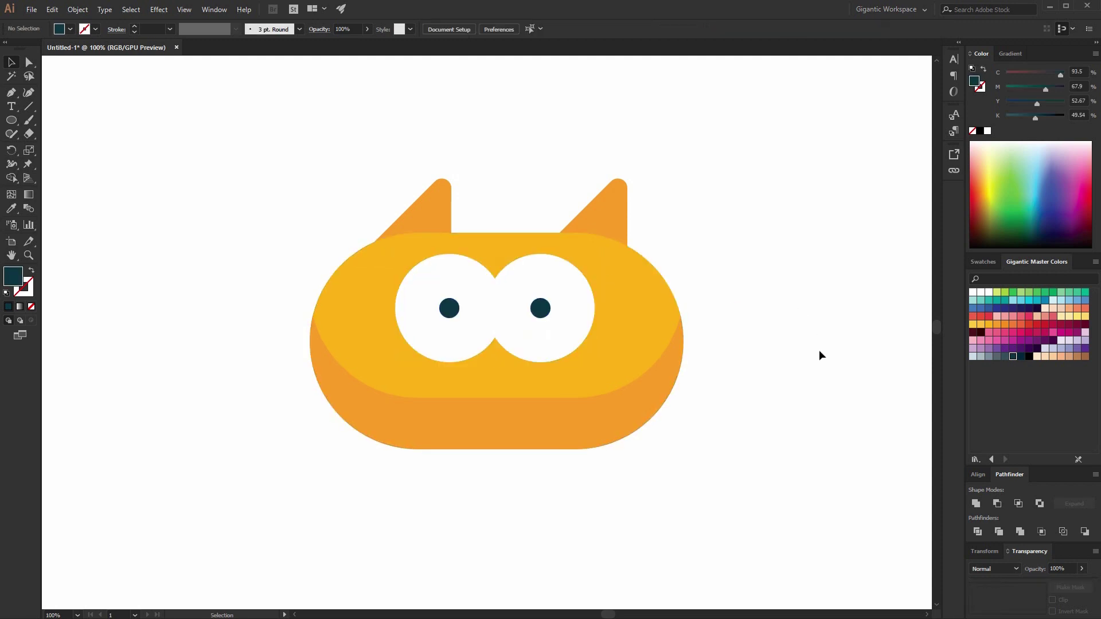
{"action": "left_click", "coordinate": [574, 300]}
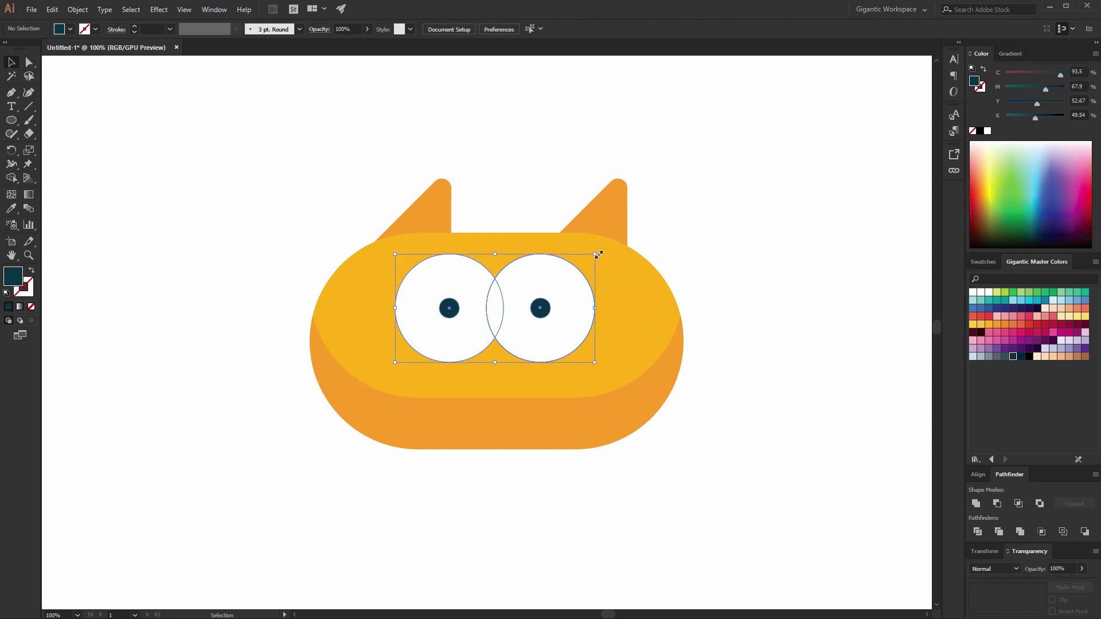
{"action": "left_click_drag", "start_coordinate": [597, 250], "coordinate": [591, 255]}
{"action": "left_click", "coordinate": [831, 254]}
{"action": "key", "text": "ctrl+plus"}
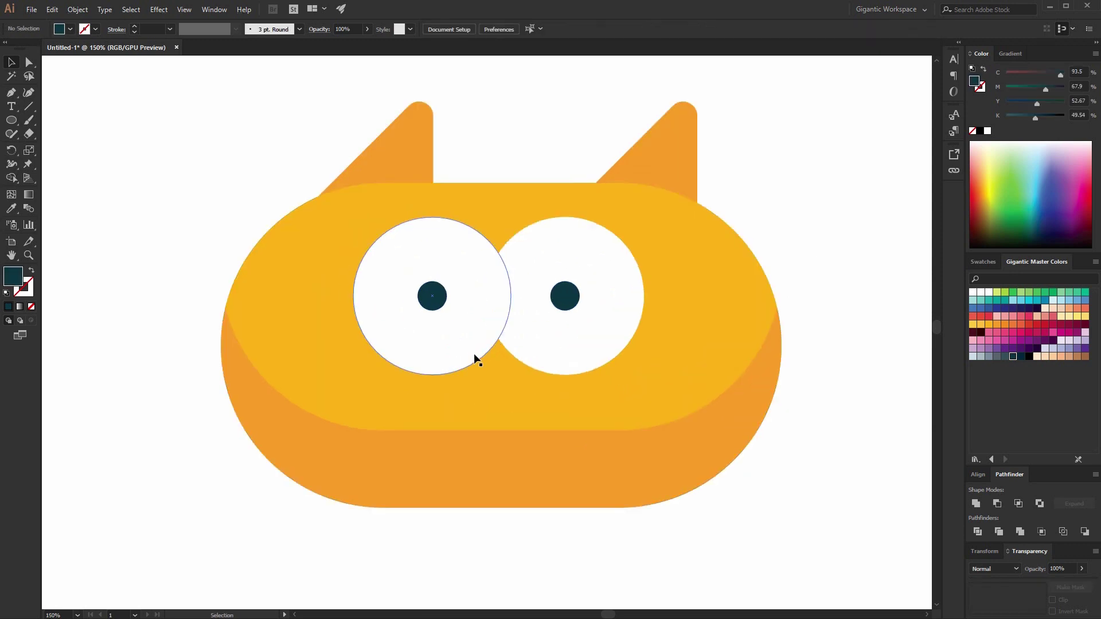
- Draw a rectangle about 114 × 70 px centred below the eyes, fill it red-orange and fully round its corners into a pill-shaped nose
{"action": "key", "text": "m"}
{"action": "left_click_drag", "start_coordinate": [452, 327], "coordinate": [551, 388]}
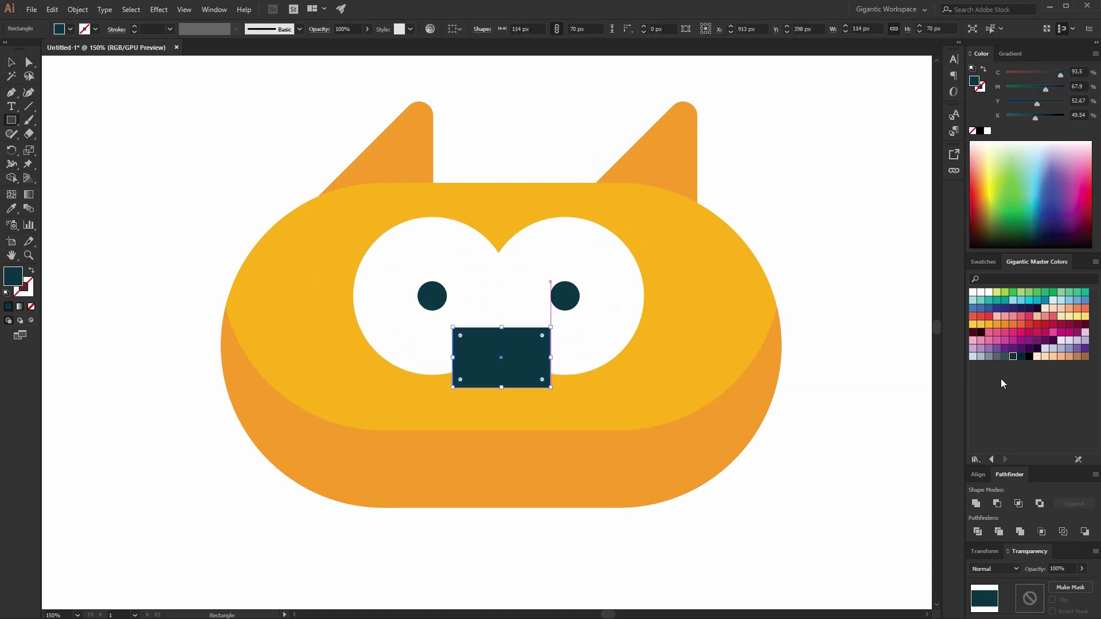
{"action": "left_click", "coordinate": [1021, 325]}
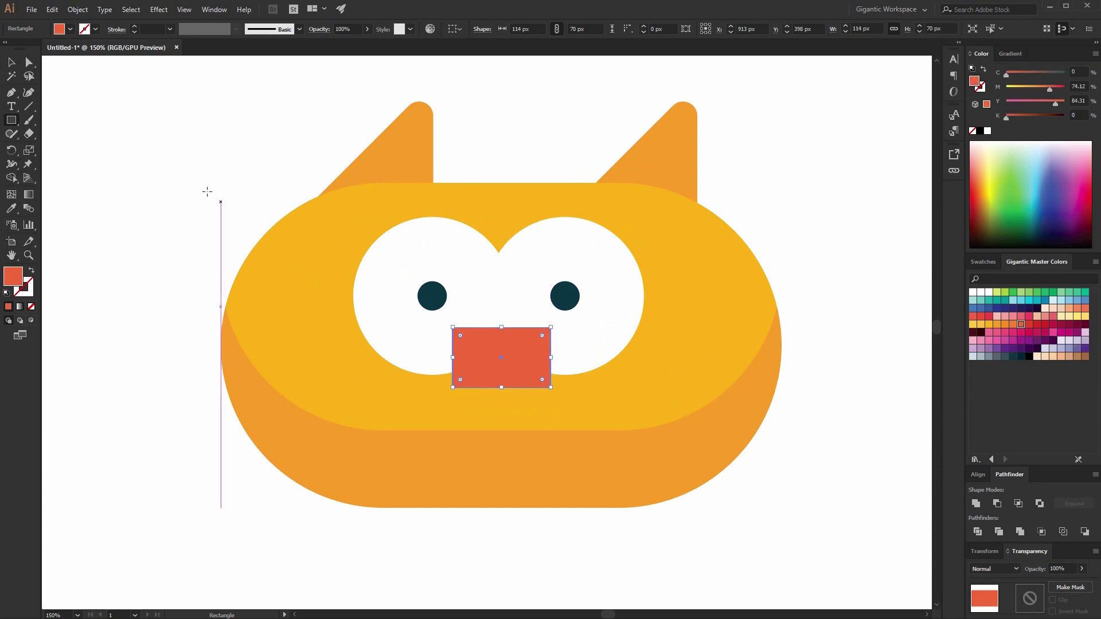
{"action": "left_click", "coordinate": [29, 62]}
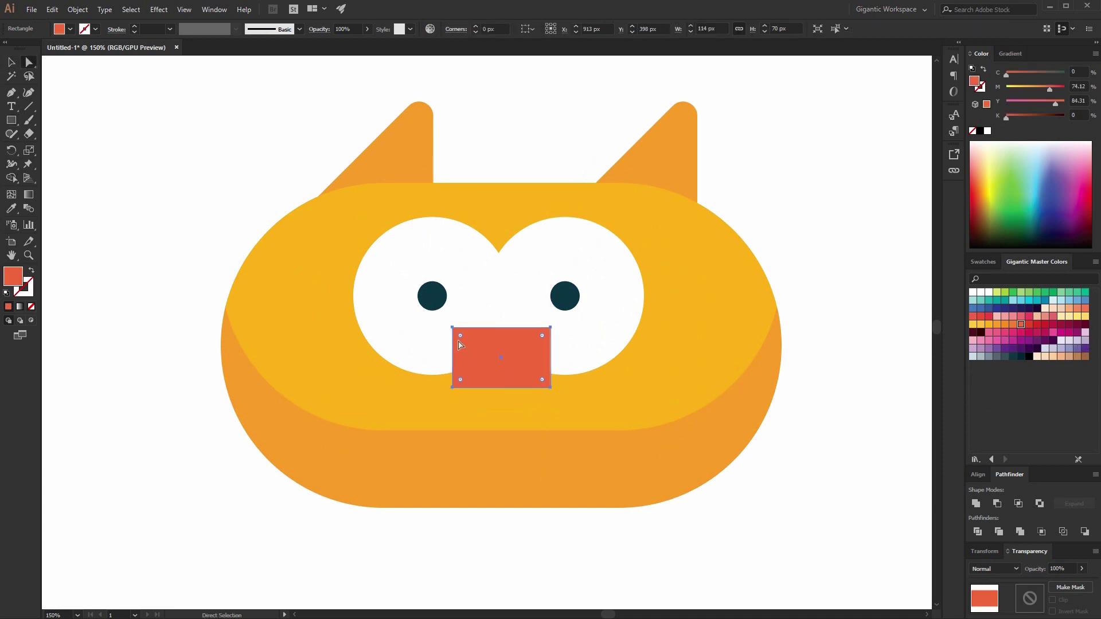
{"action": "left_click_drag", "start_coordinate": [461, 339], "coordinate": [618, 411]}
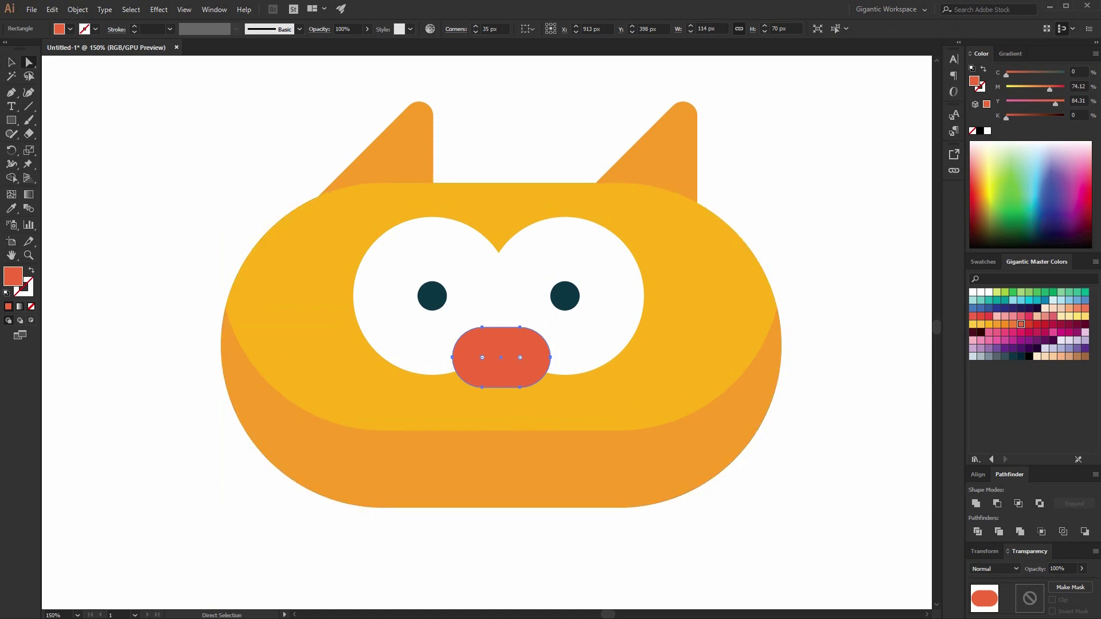
{"action": "key", "text": "v"}
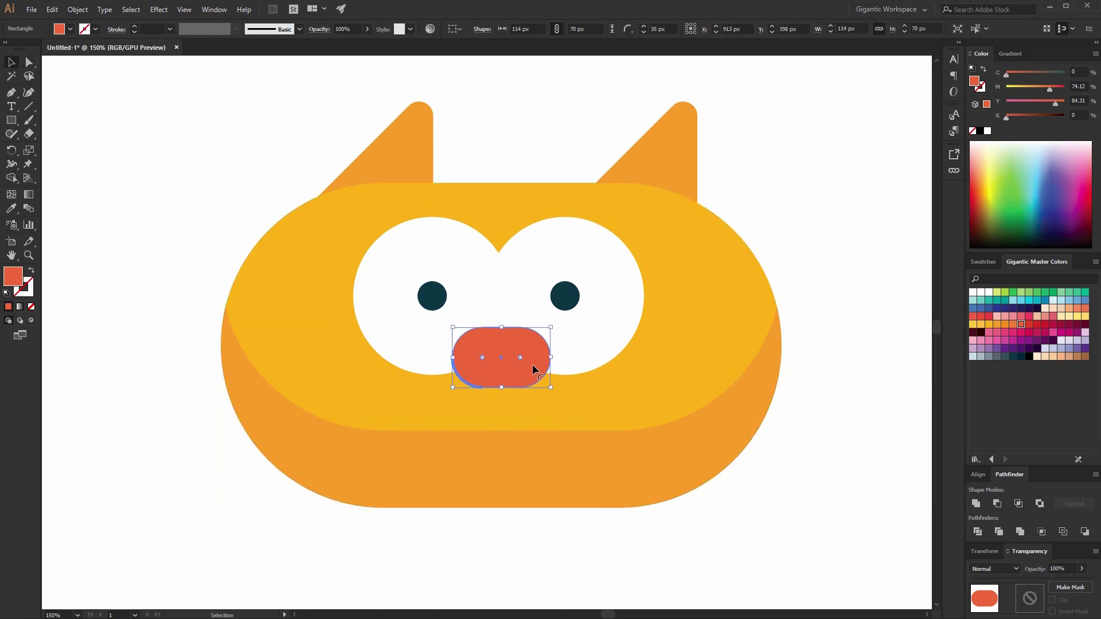
- Copy the nose with a vertical offset and subtract the upper copy to leave a darker red shading strip along the nose's lower edge
{"action": "key", "text": "ctrl+plus"}
{"action": "key", "text": "ctrl+plus"}
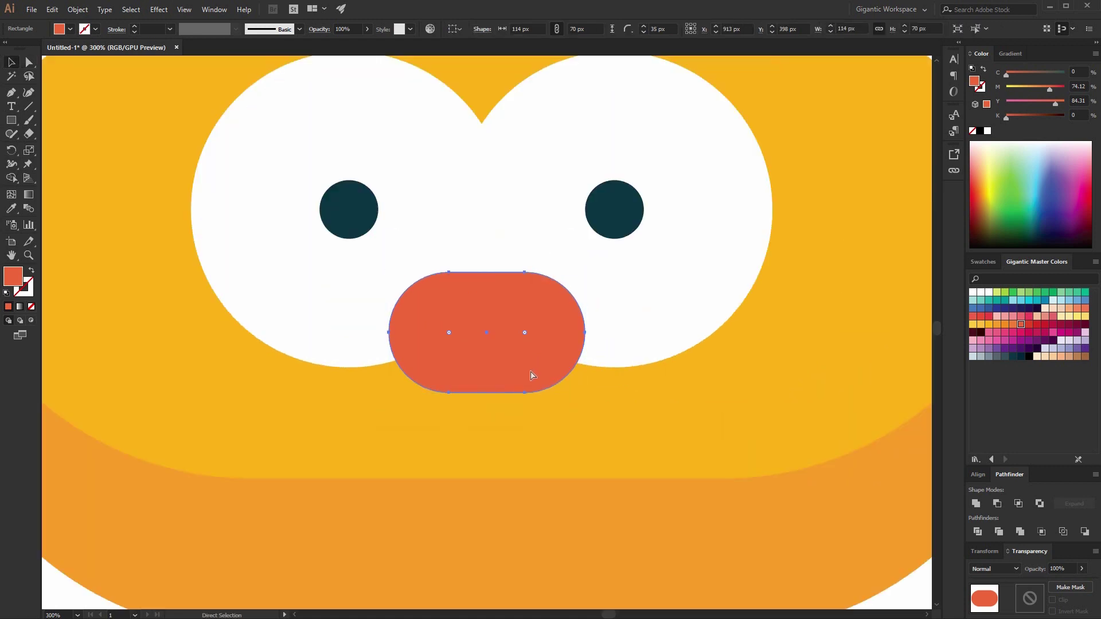
{"action": "left_click_drag", "start_coordinate": [519, 384], "coordinate": [517, 347]}
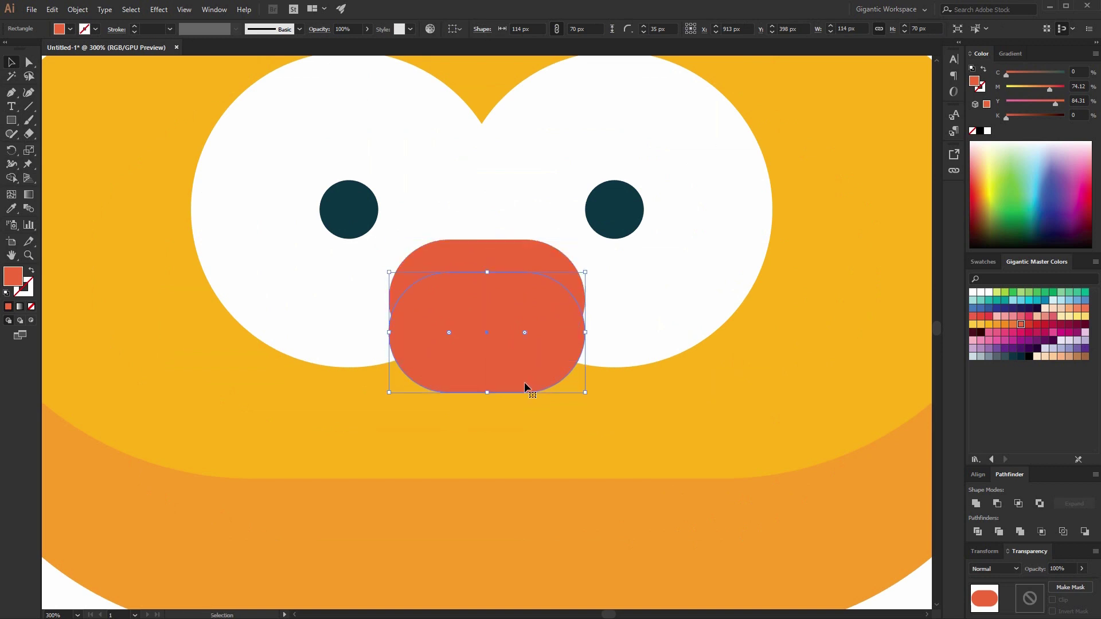
{"action": "left_click", "coordinate": [1029, 325]}
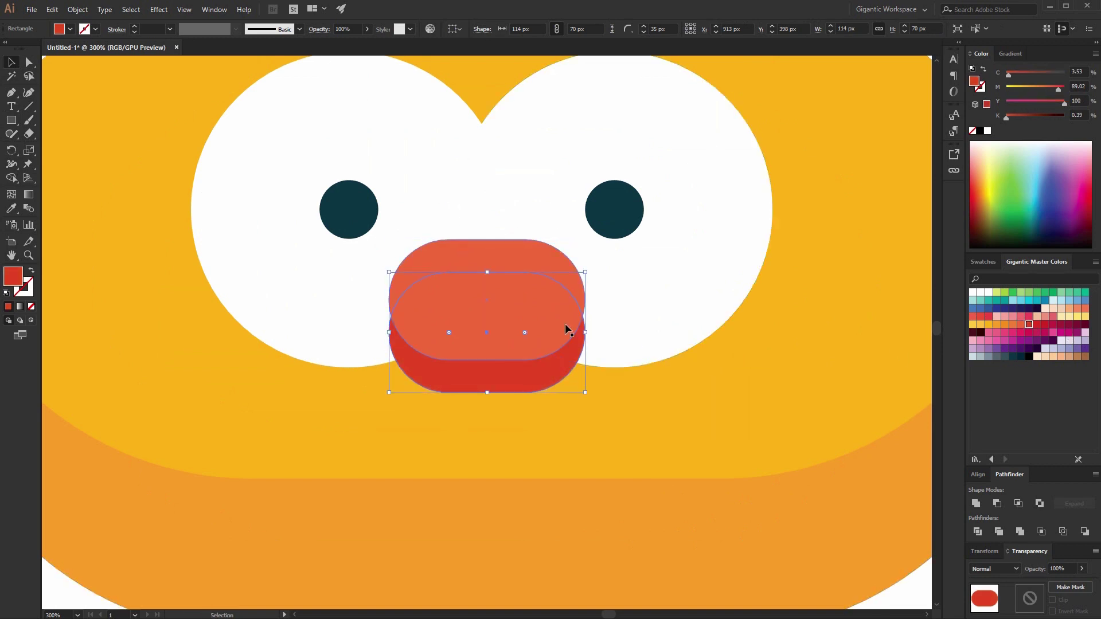
{"action": "key", "text": "v"}
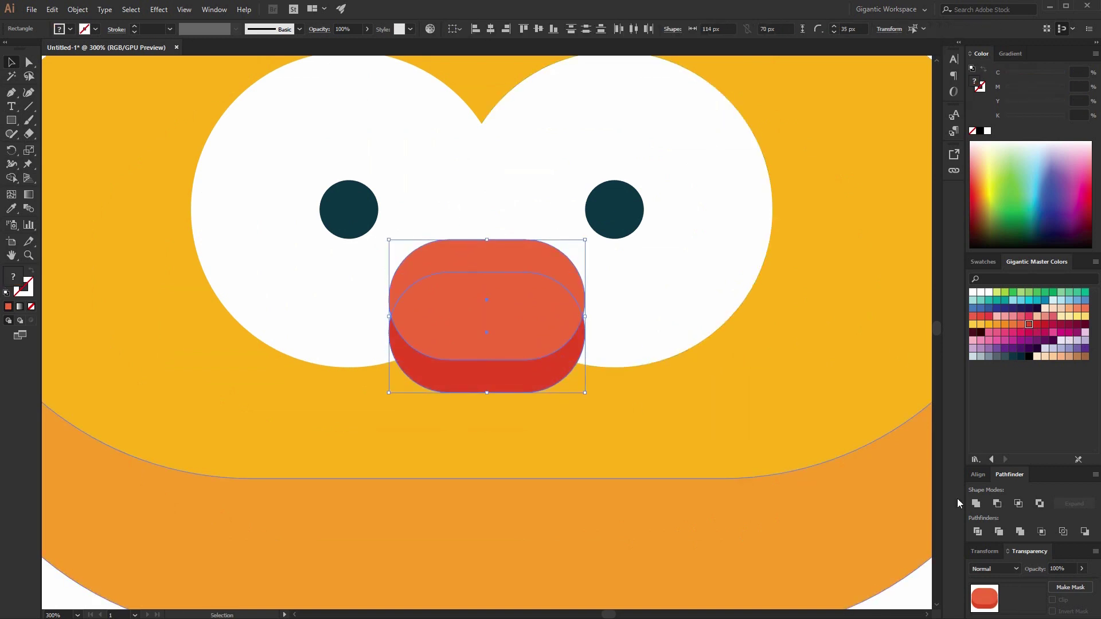
{"action": "left_click", "coordinate": [997, 503]}
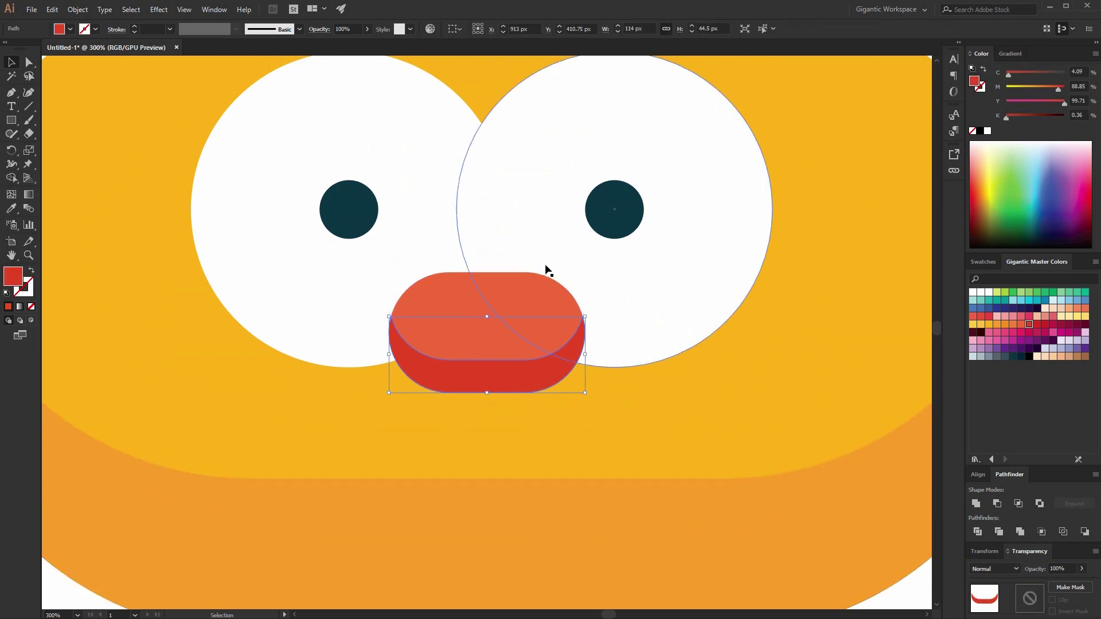
- Add a highlight about 41 × 13 px near the nose's upper edge, filled orange, with corners fully rounded to 6.5 px
{"action": "key", "text": "m"}
{"action": "left_click_drag", "start_coordinate": [463, 285], "coordinate": [533, 308]}
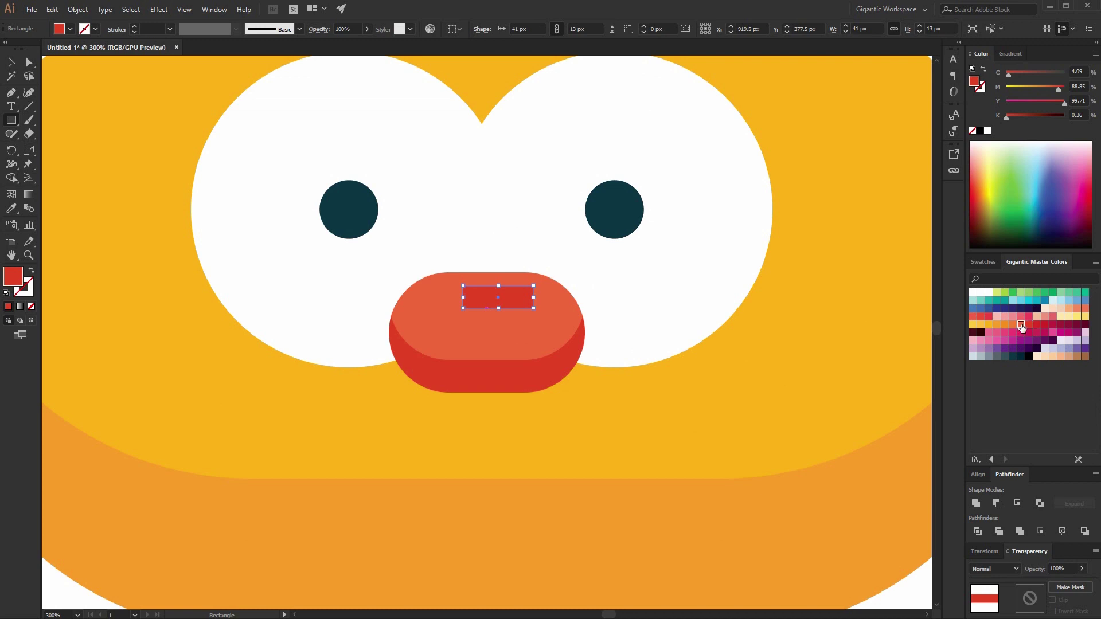
{"action": "left_click", "coordinate": [1021, 325]}
{"action": "left_click", "coordinate": [1014, 325]}
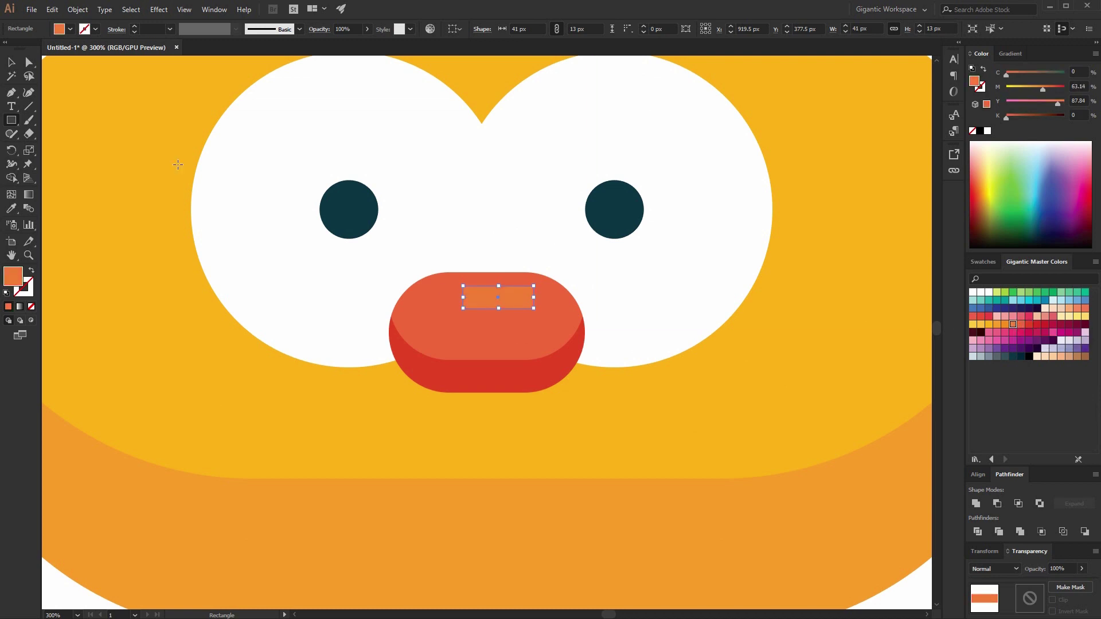
{"action": "left_click", "coordinate": [1004, 324]}
{"action": "key", "text": "a"}
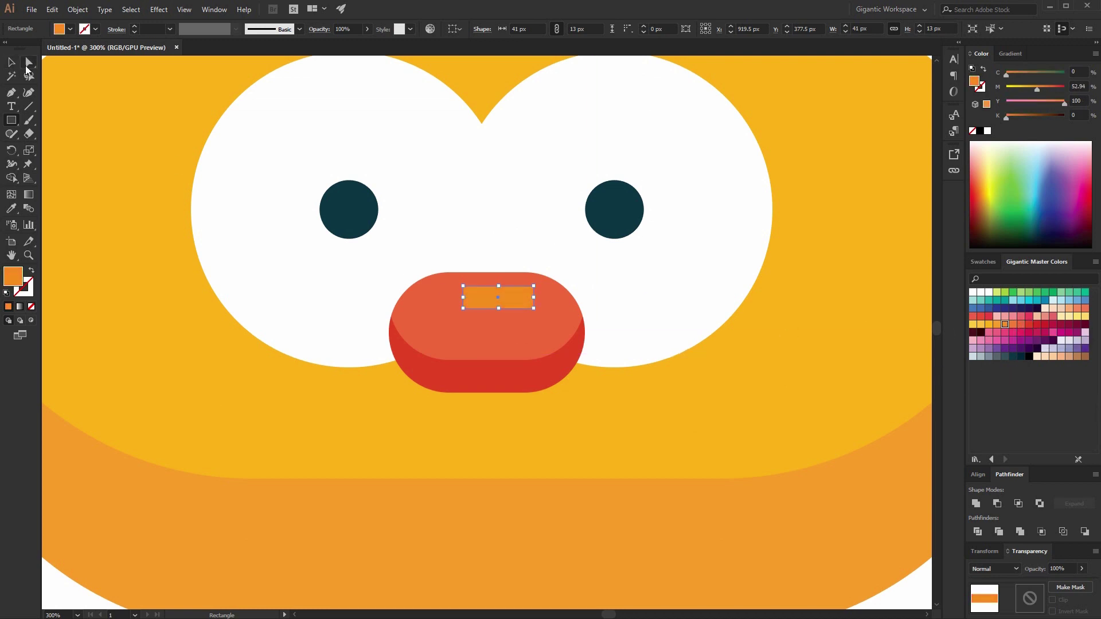
{"action": "left_click_drag", "start_coordinate": [470, 301], "coordinate": [503, 307]}
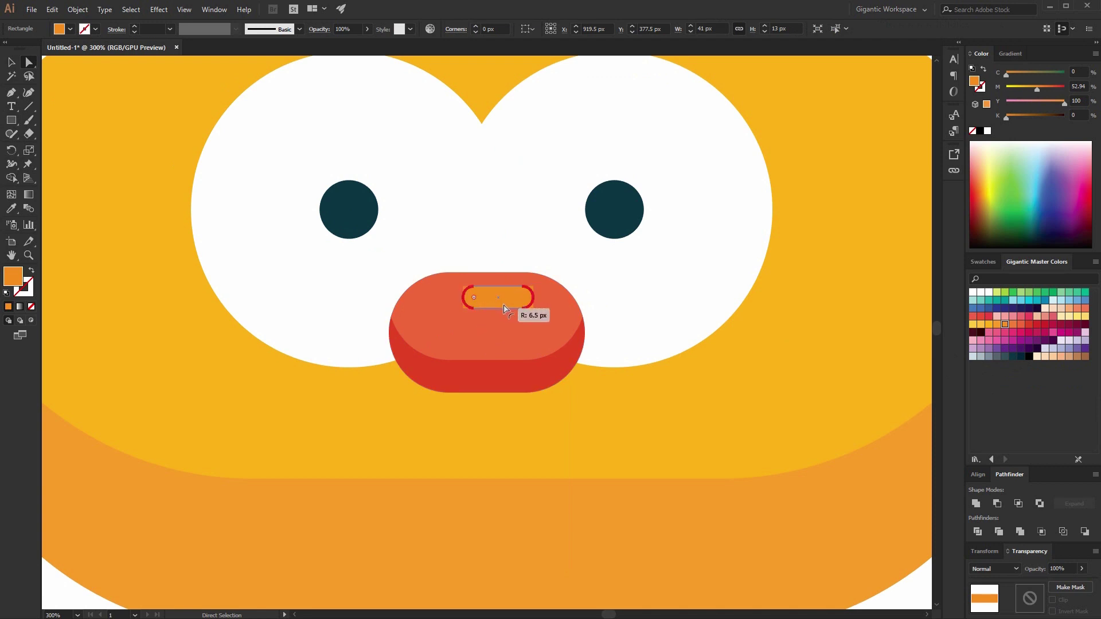
{"action": "left_click", "coordinate": [10, 63]}
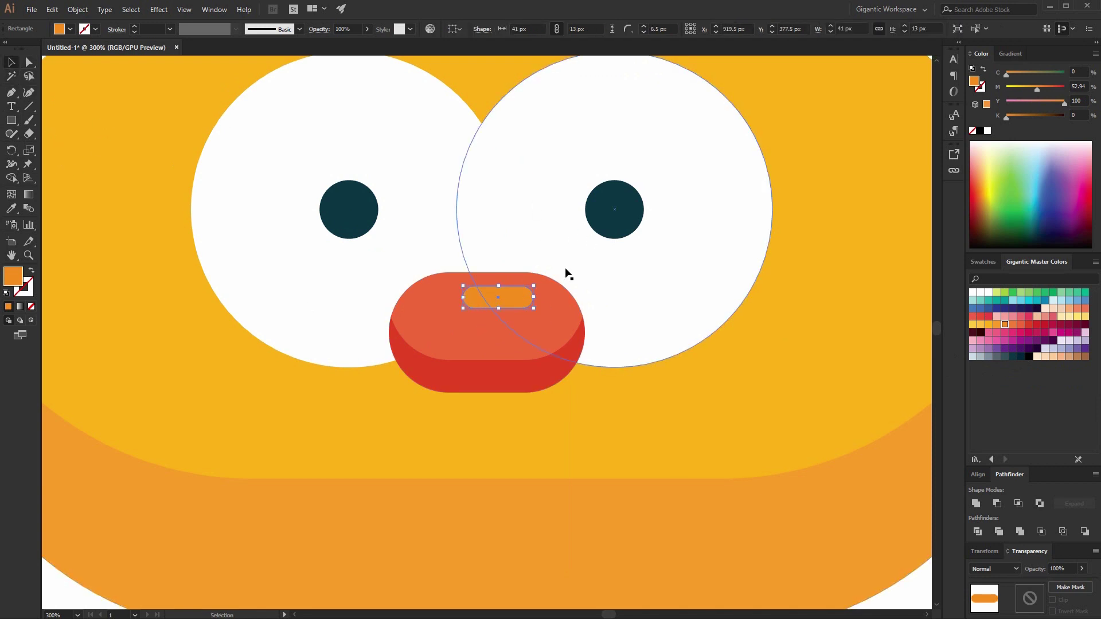
- Group the nose base, its dark red shading and the orange highlight, and deselect the group
{"action": "left_click", "coordinate": [497, 326], "text": "shift"}
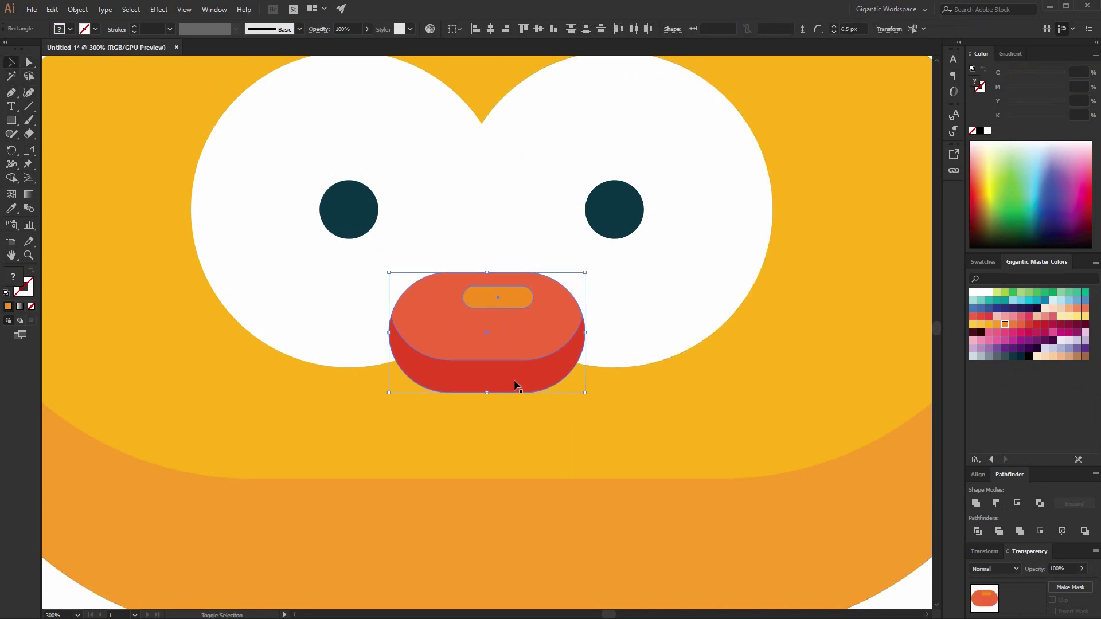
{"action": "key", "text": "ctrl+g"}
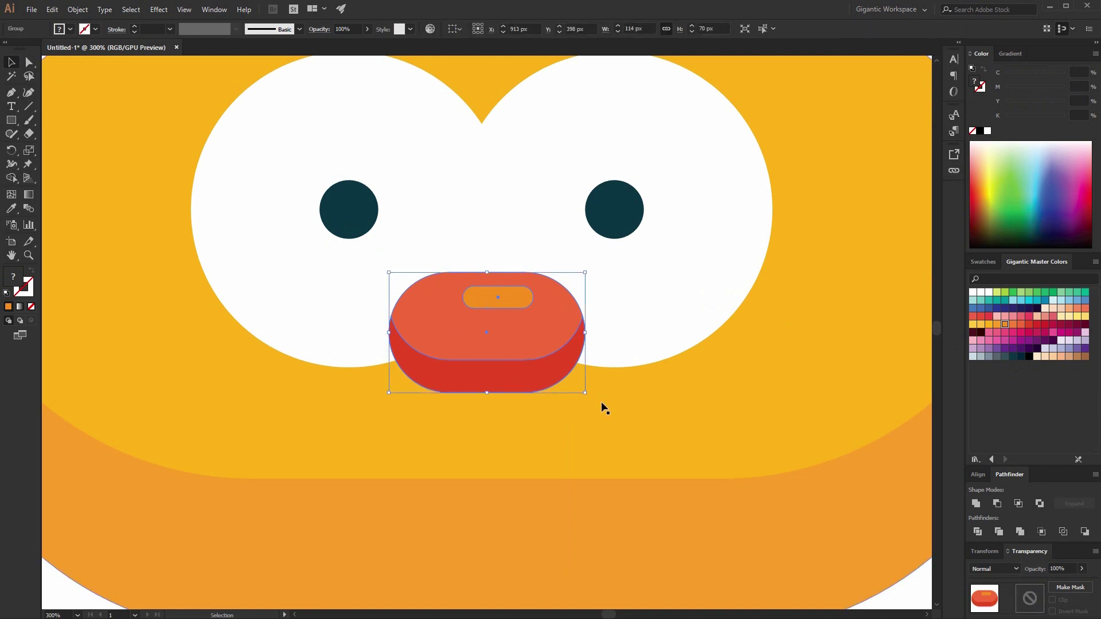
{"action": "key", "text": "ctrl+minus"}
{"action": "key", "text": "ctrl+minus"}
{"action": "key", "text": "v"}
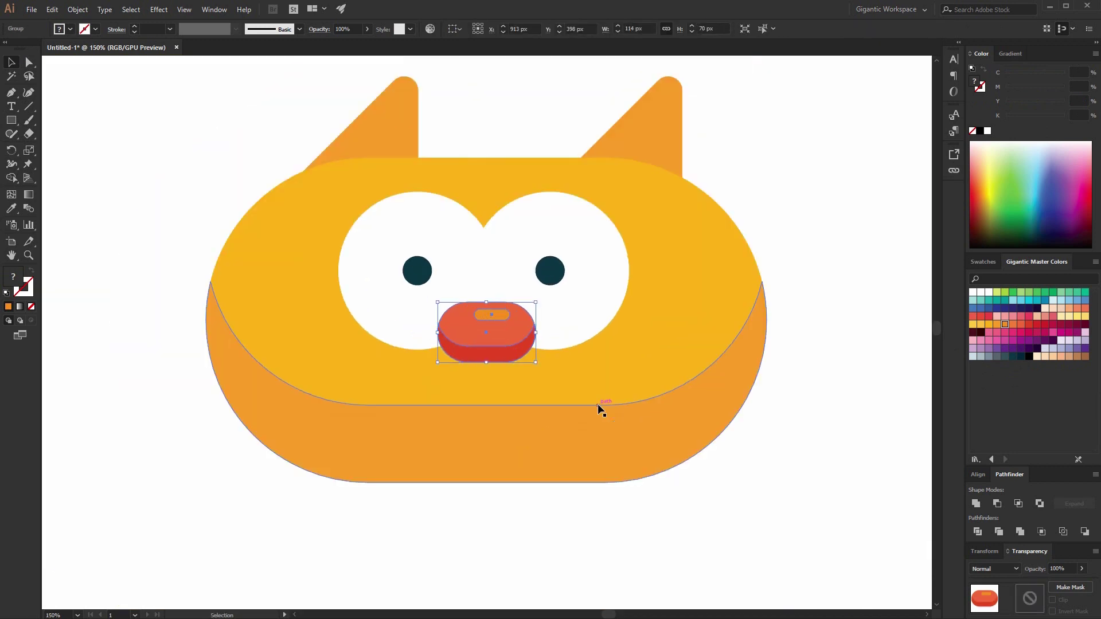
{"action": "left_click", "coordinate": [736, 477]}
- Draw a rectangle about 58 × 83 px extending downward from the middle of the nose's lower edge
{"action": "key", "text": "m"}
{"action": "key", "text": "ctrl+plus"}
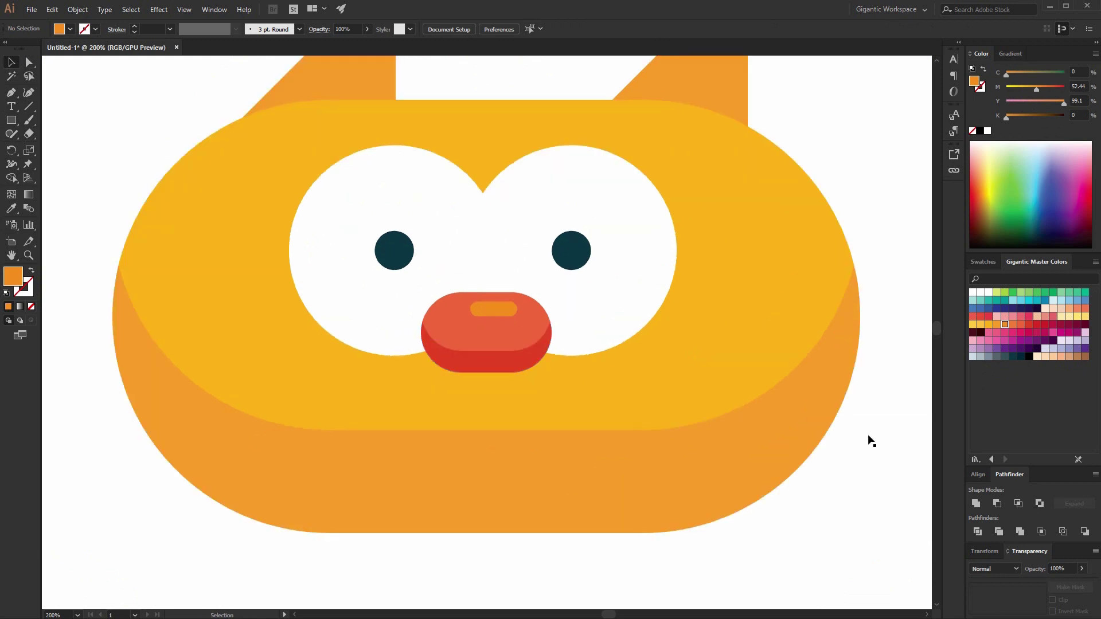
{"action": "scroll", "coordinate": [491, 262], "scroll_direction": "down", "scroll_amount": 2}
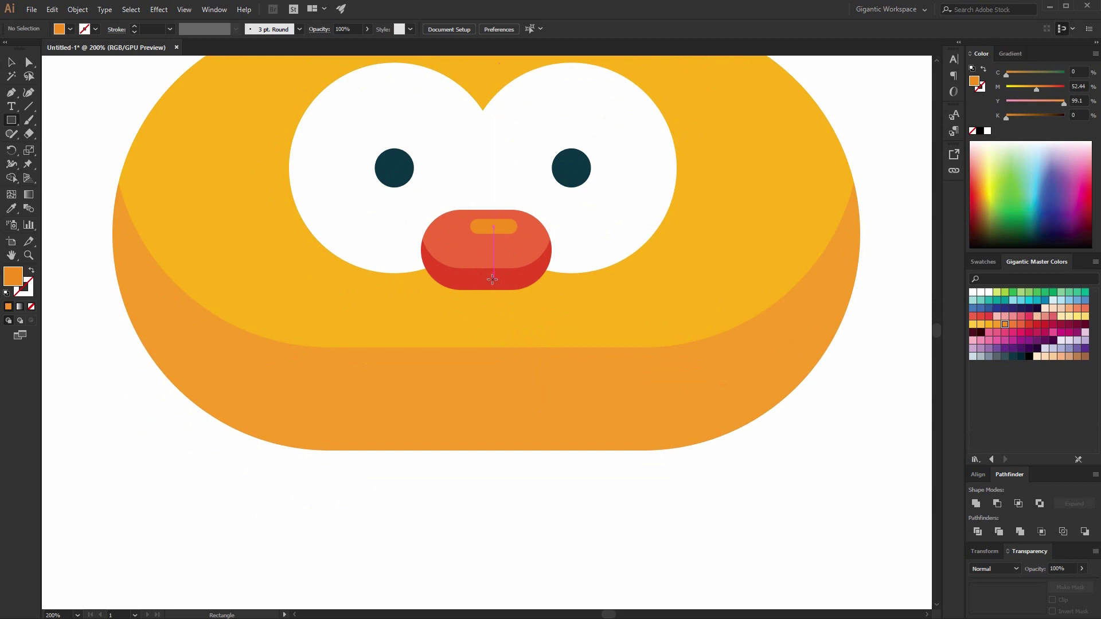
{"action": "mouse_move", "coordinate": [490, 278]}
{"action": "left_mouse_down"}
{"action": "mouse_move", "coordinate": [565, 379]}
{"action": "mouse_move", "coordinate": [556, 372]}
{"action": "left_mouse_up"}
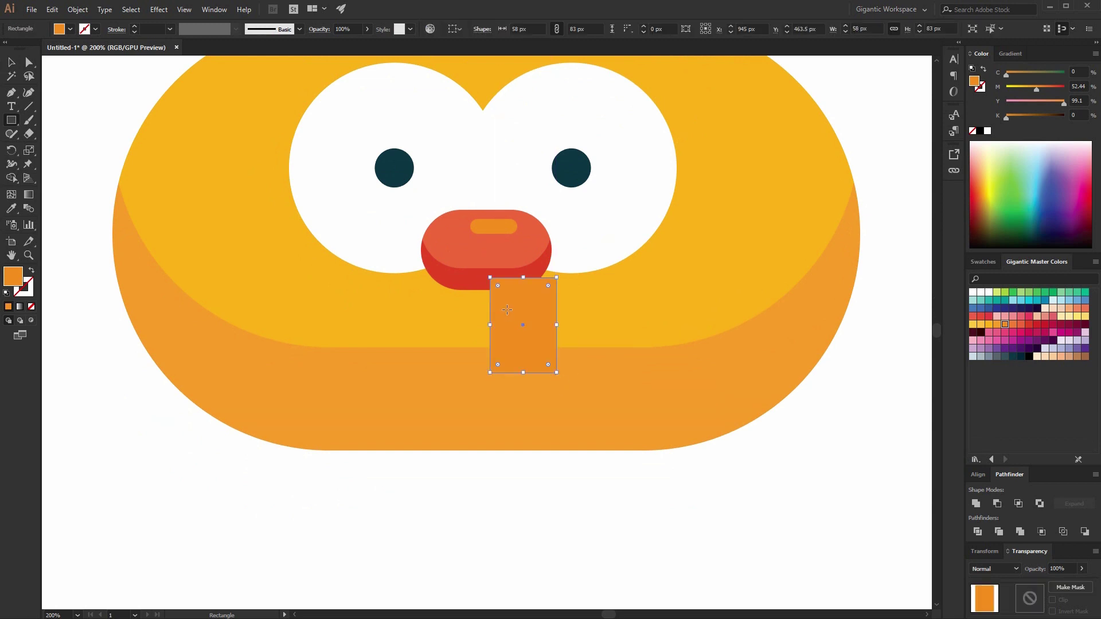
- Give the new rectangle the nose shading's dark red as a 26 pt stroke with no fill
{"action": "key", "text": "i"}
{"action": "left_click", "coordinate": [476, 279]}
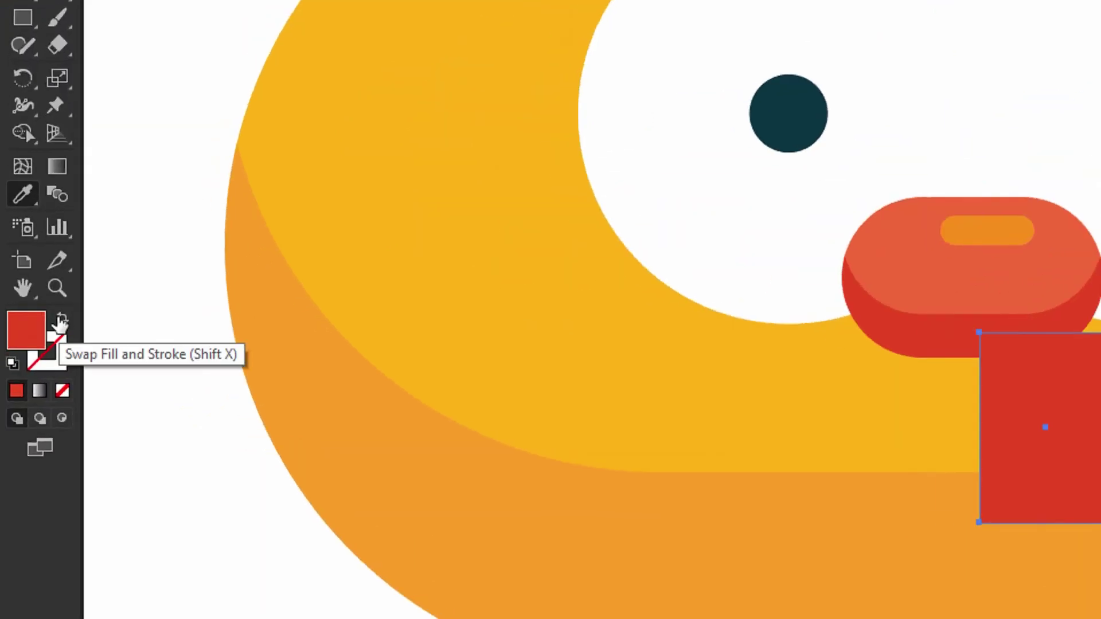
{"action": "left_click", "coordinate": [61, 322]}
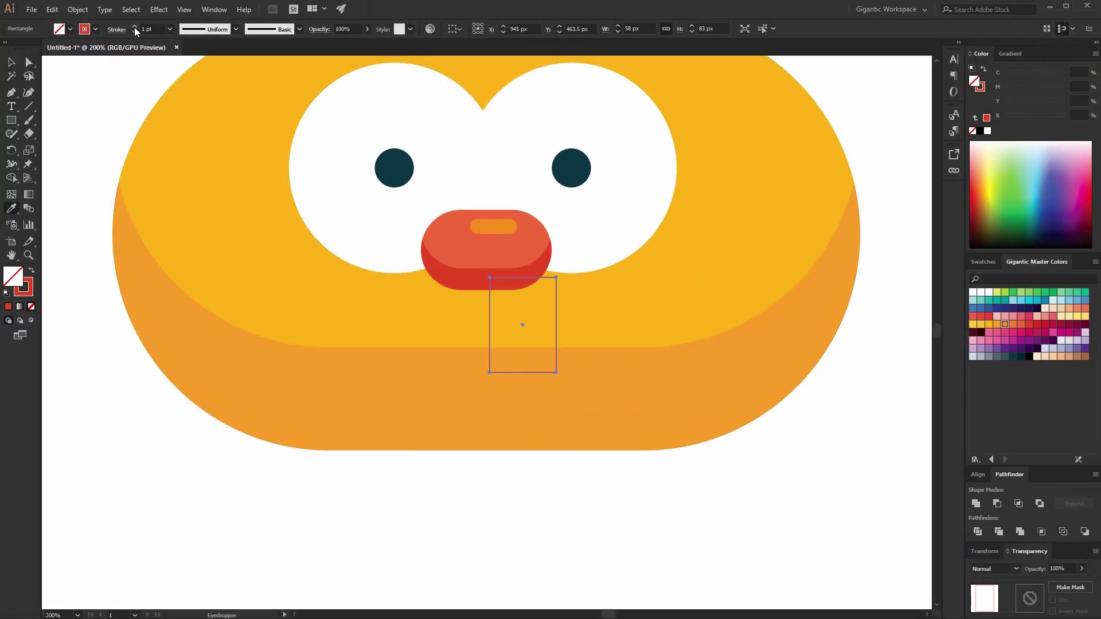
{"action": "left_click_drag", "start_coordinate": [134, 27], "coordinate": [134, 27]}
- Round only the two lower corners of the red outlined rectangle to the maximum, forming a U-shaped bottom
{"action": "key", "text": "a"}
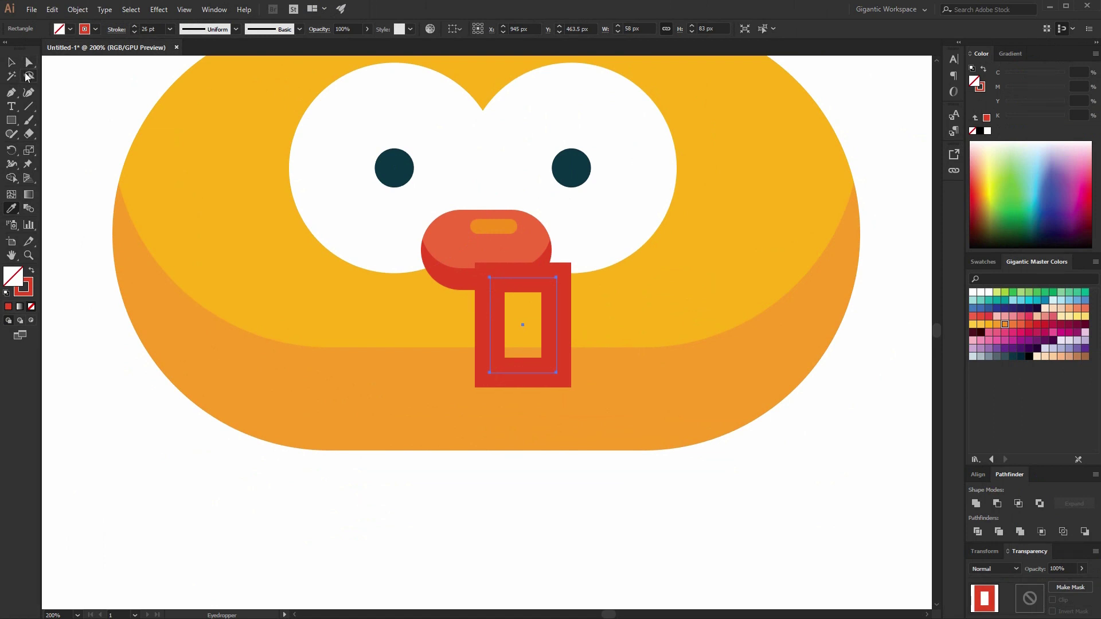
{"action": "left_click", "coordinate": [503, 389], "text": "shift"}
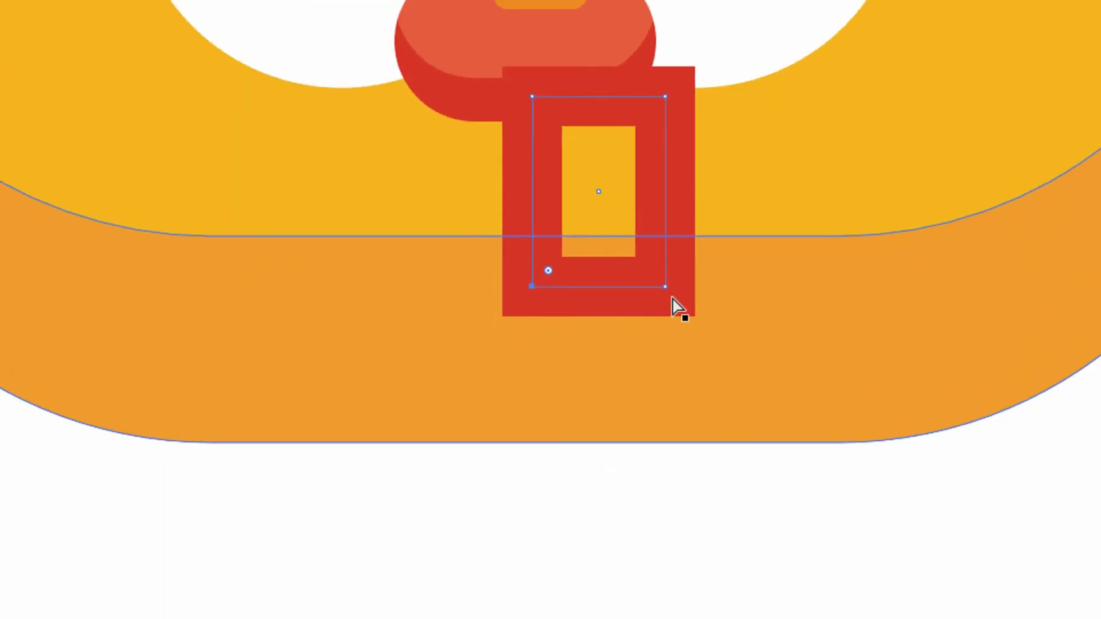
{"action": "left_click", "coordinate": [665, 286], "text": "shift"}
{"action": "left_click_drag", "start_coordinate": [648, 270], "coordinate": [607, 167]}
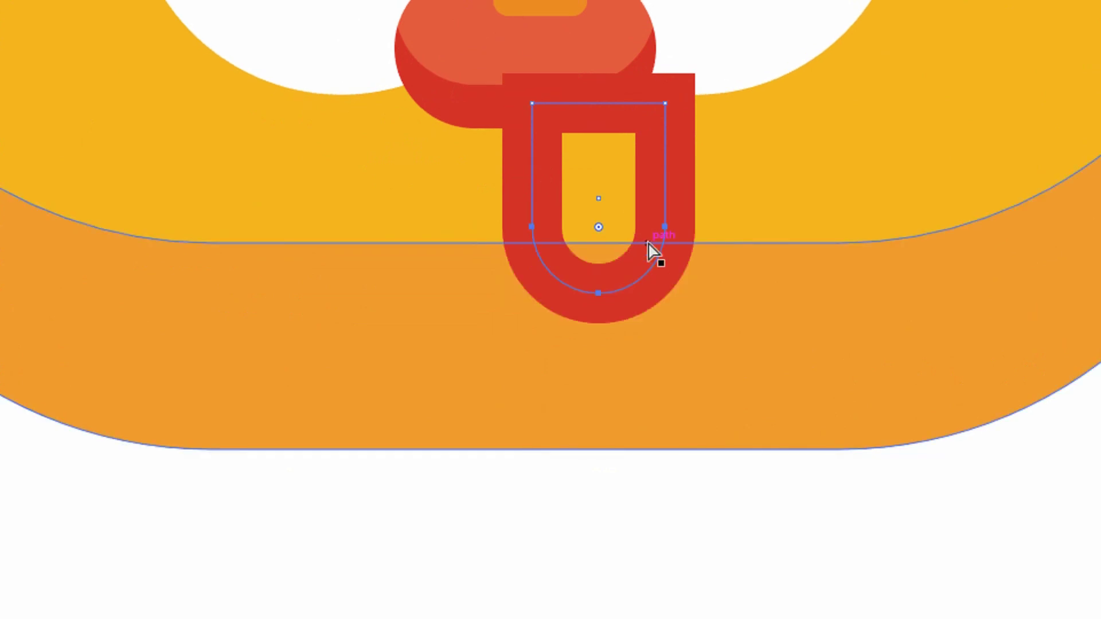
- Remove the upper-right anchor point and the diagonal closing segment from the red outline, leaving an open J-shaped mouth path
{"action": "key", "text": "p"}
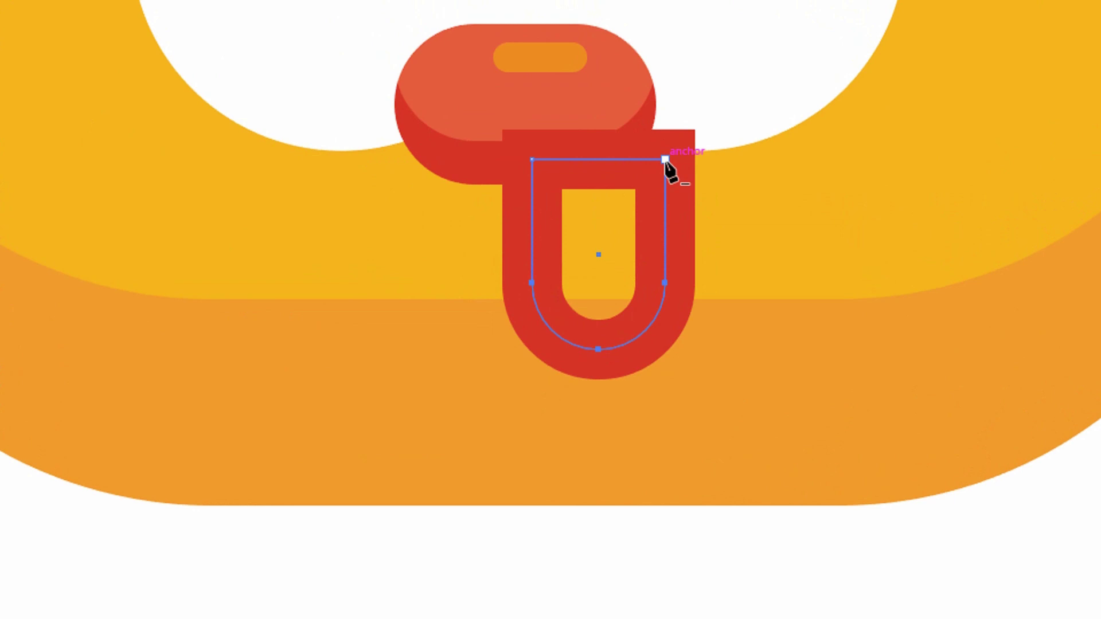
{"action": "left_click", "coordinate": [664, 160]}
{"action": "key", "text": "v"}
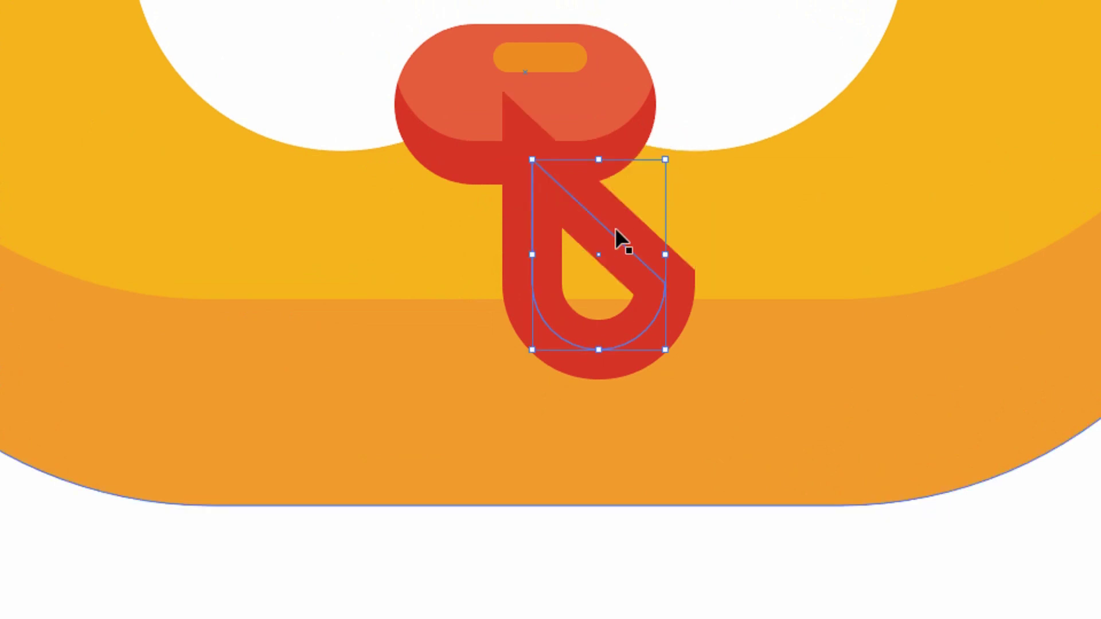
{"action": "double_click", "coordinate": [608, 229]}
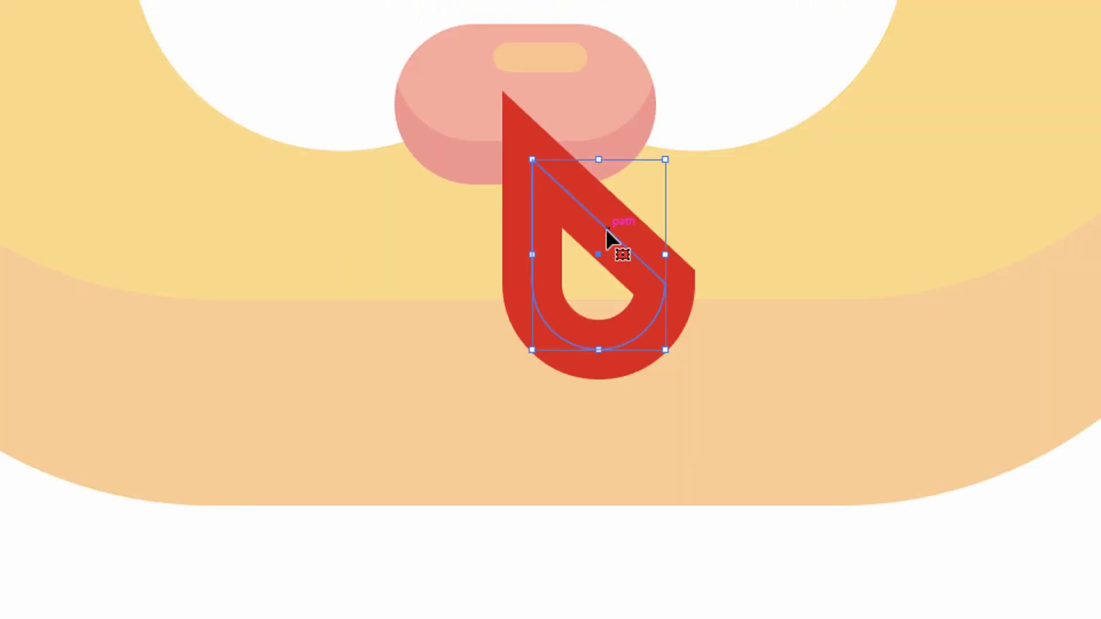
{"action": "key", "text": "a"}
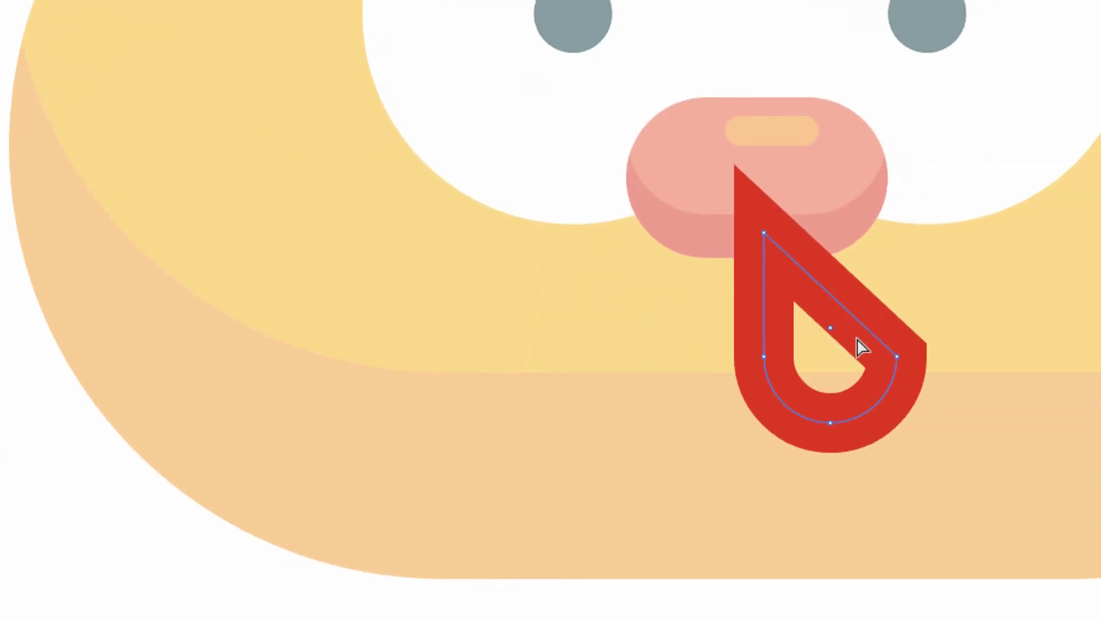
{"action": "key", "text": "Delete"}
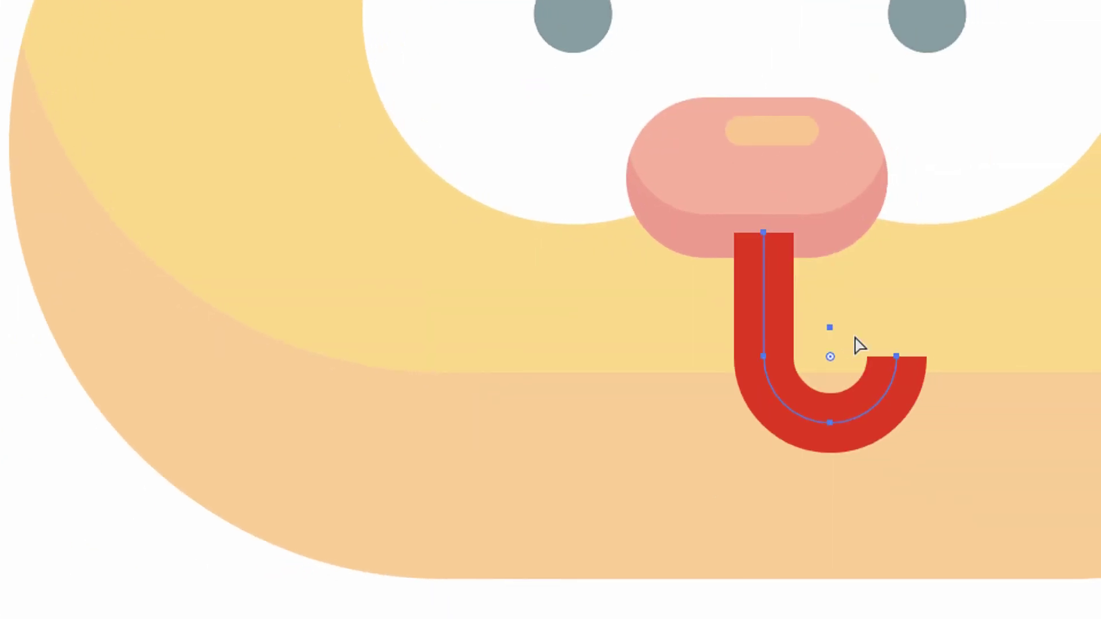
{"action": "key", "text": "Escape"}
{"action": "key", "text": "v"}
{"action": "left_click", "coordinate": [882, 415]}
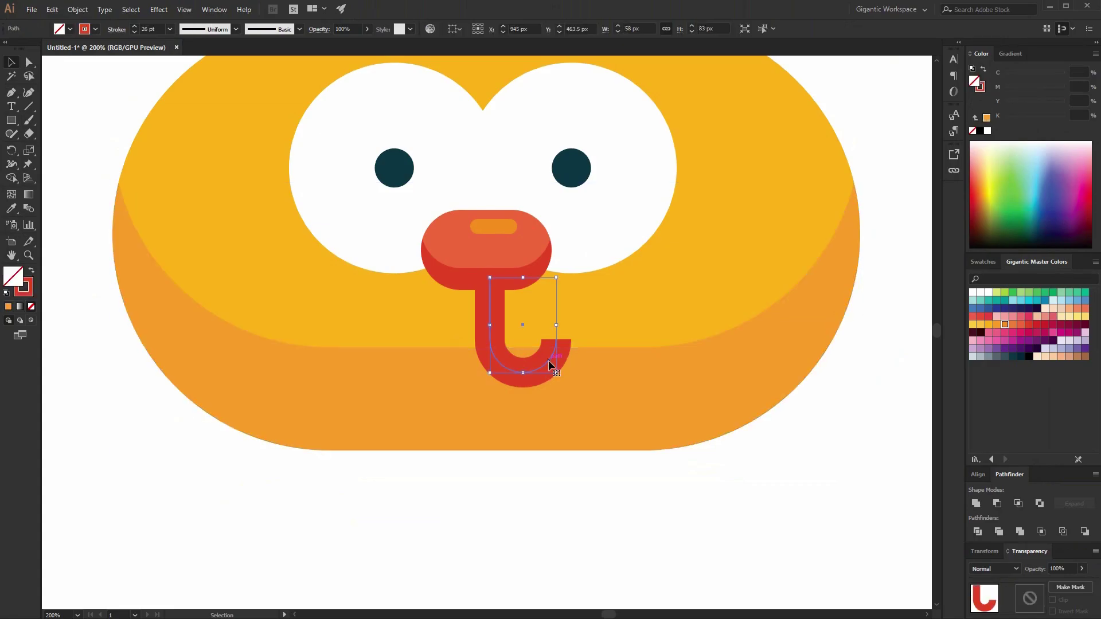
- Give the J-shaped mouth stroke round caps and nudge it 6 px down and 2 px right so its upper end blends into the nose shading
{"action": "left_click", "coordinate": [118, 30]}
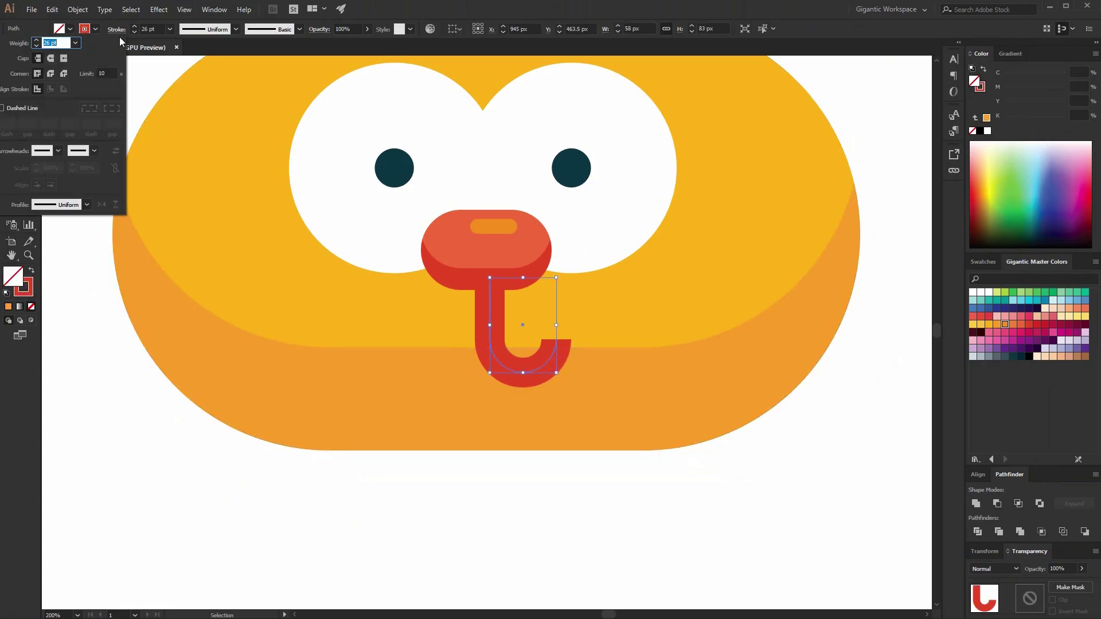
{"action": "left_click", "coordinate": [51, 59]}
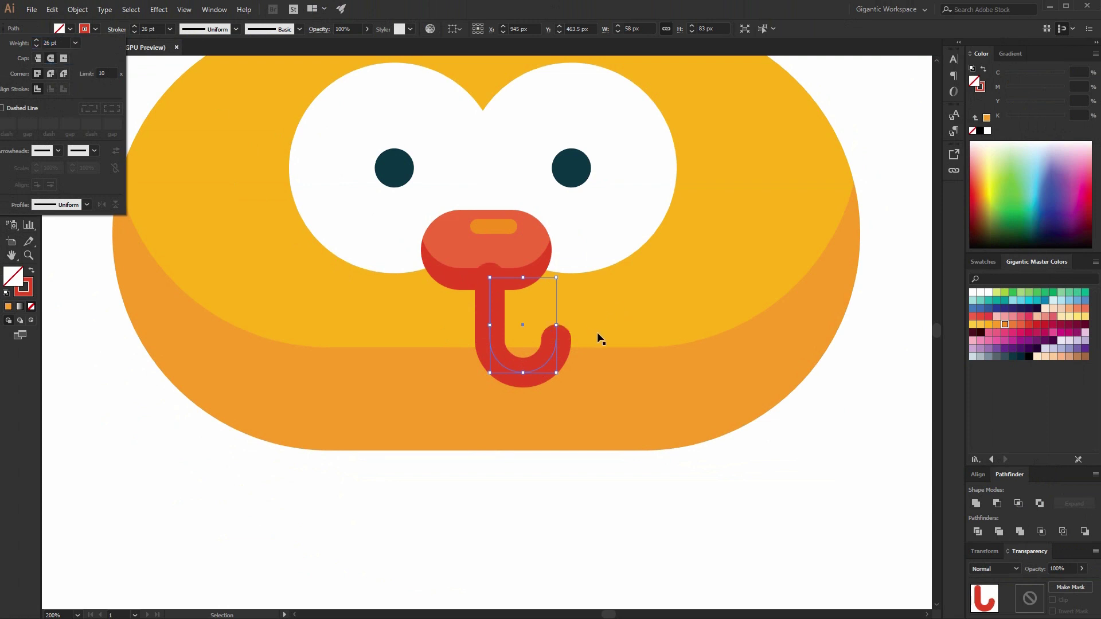
{"action": "key", "text": "Escape"}
{"action": "key", "text": "Down"}
{"action": "key", "text": "Down"}
{"action": "key", "text": "Down"}
{"action": "key", "text": "Down"}
{"action": "key", "text": "Down"}
{"action": "key", "text": "Down"}
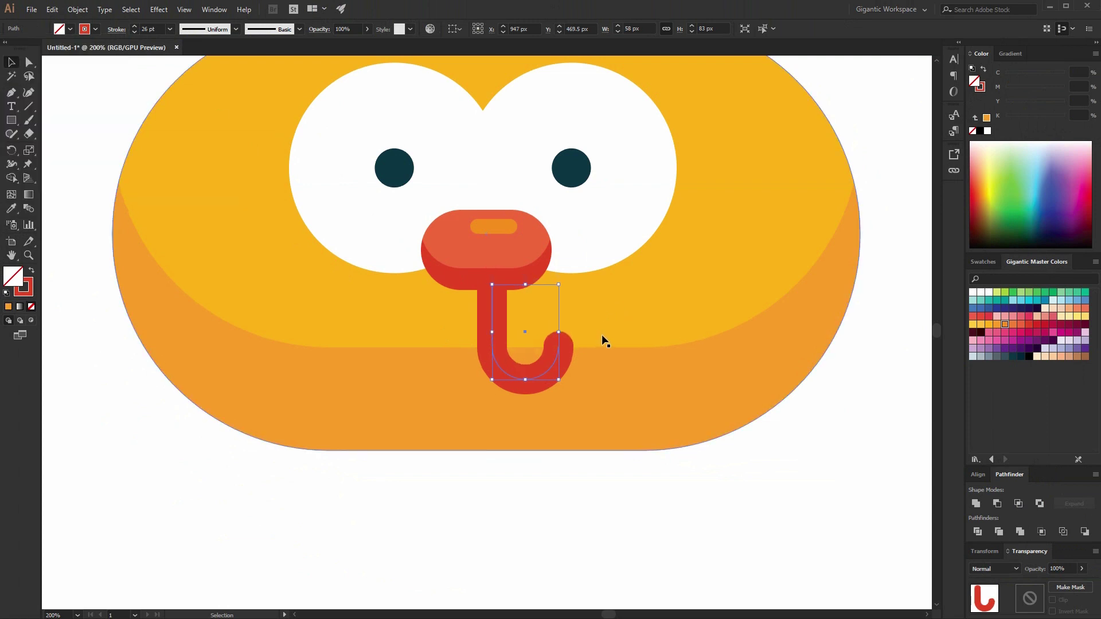
- Convert the J-shaped mouth stroke to an outlined shape and scale it down proportionally to 65 px wide
{"action": "left_click", "coordinate": [76, 11]}
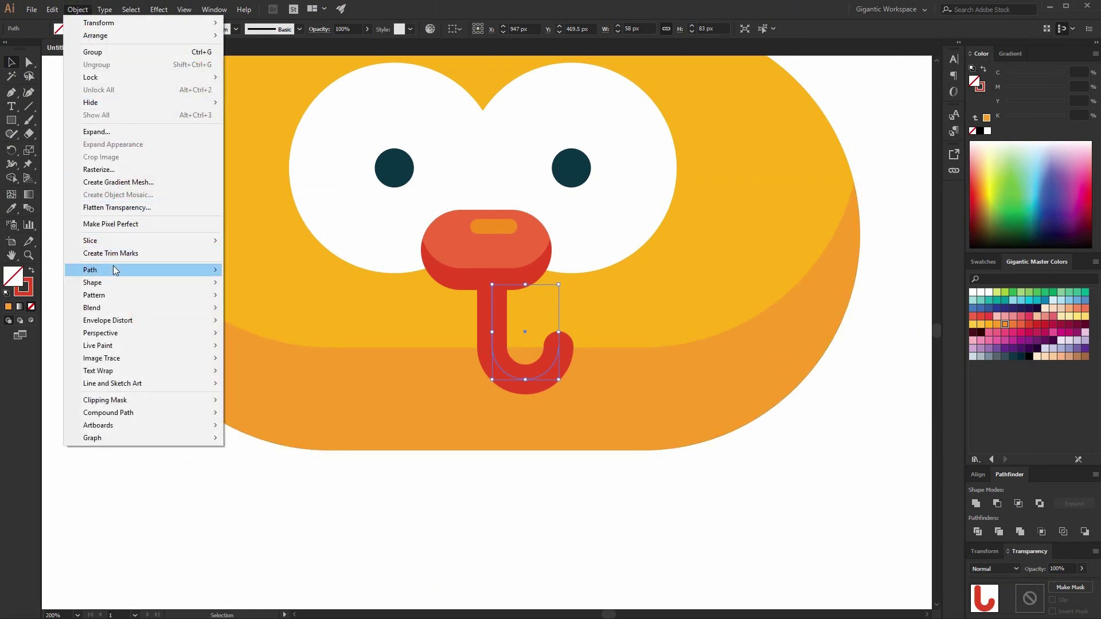
{"action": "mouse_move", "coordinate": [115, 270]}
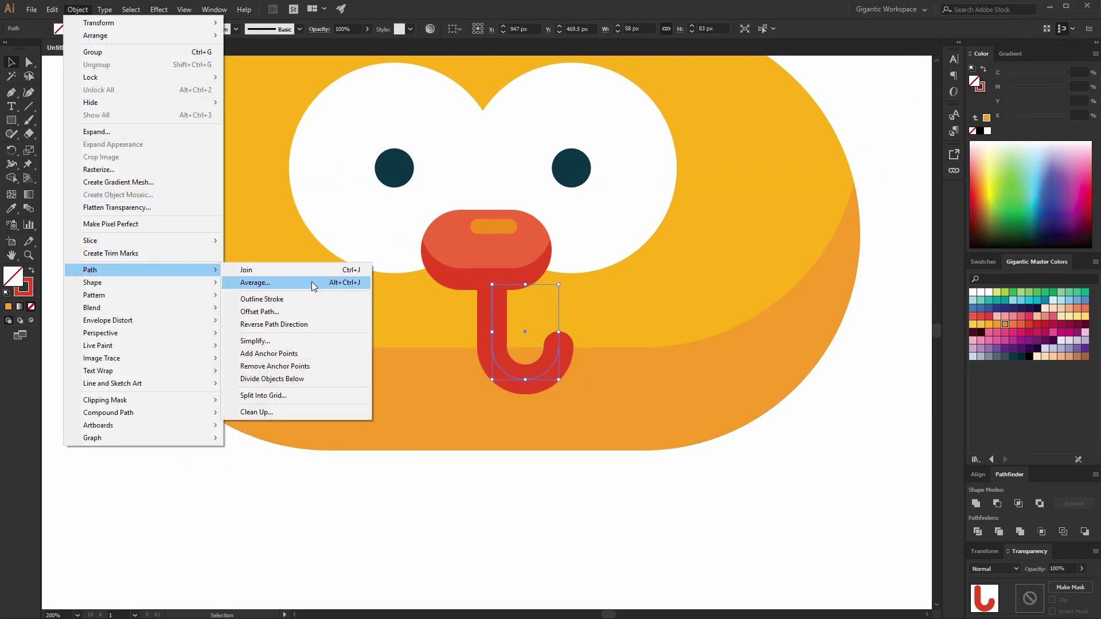
{"action": "left_click", "coordinate": [276, 301]}
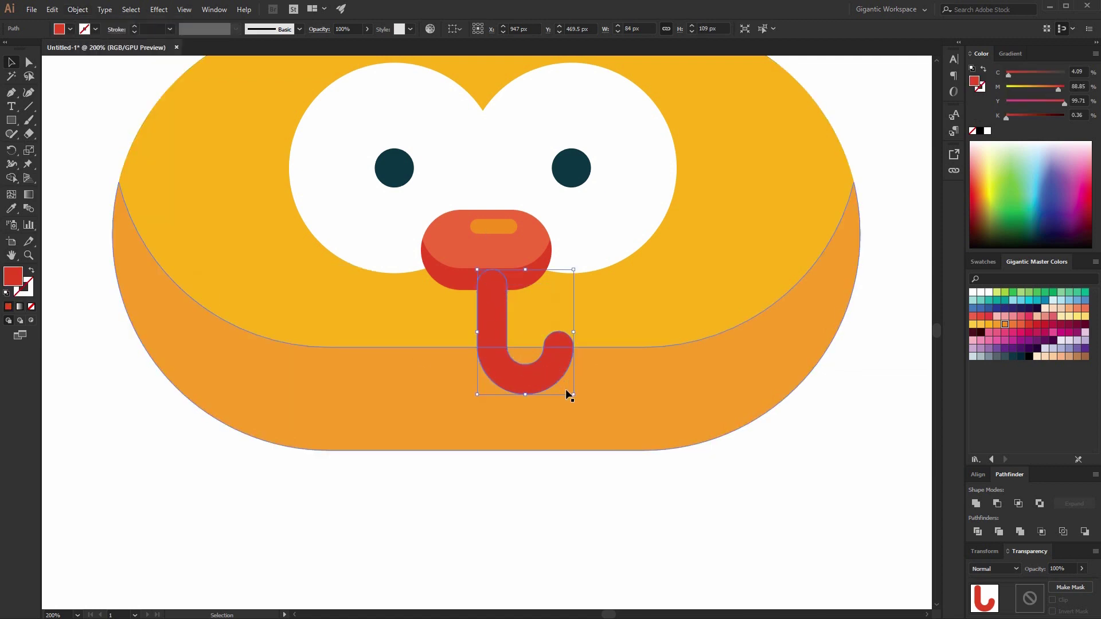
{"action": "left_click_drag", "start_coordinate": [576, 398], "coordinate": [550, 375]}
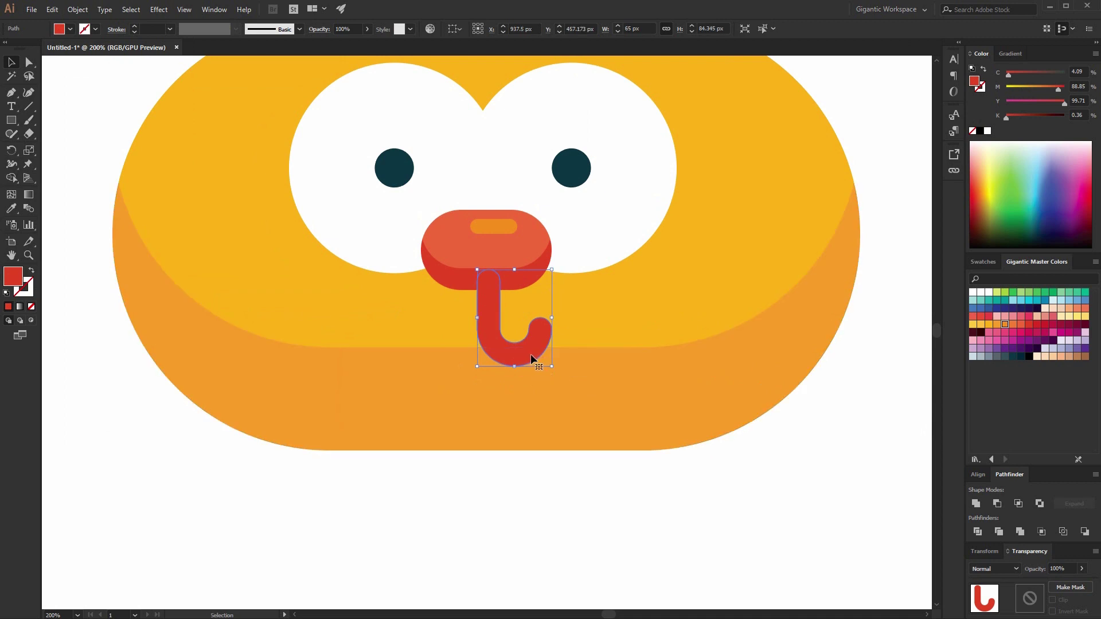
- Add a copy of the mouth shape reflected about the vertical axis on the left, overlapping the stems, and group both halves
{"action": "key", "text": "ctrl+c"}
{"action": "key", "text": "ctrl+f"}
{"action": "right_click", "coordinate": [533, 352]}
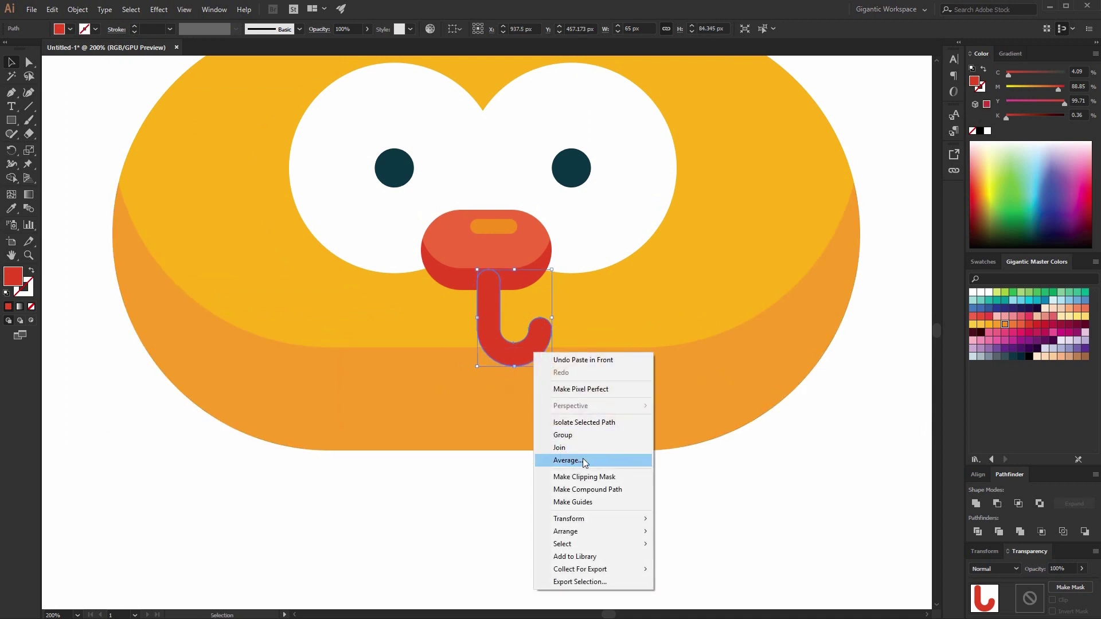
{"action": "mouse_move", "coordinate": [579, 519]}
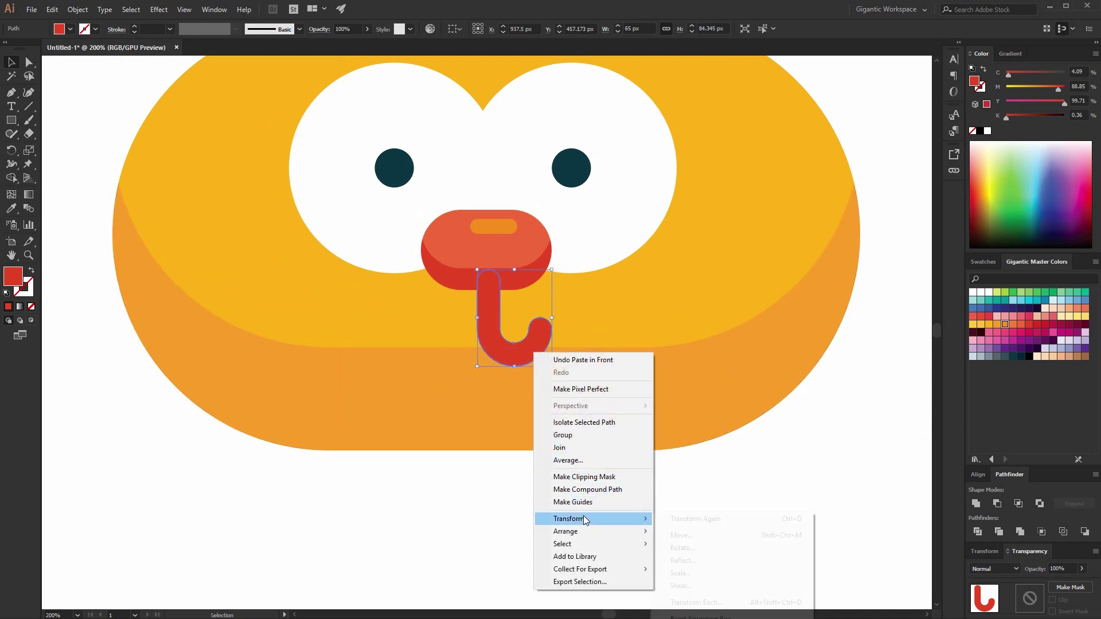
{"action": "left_click", "coordinate": [696, 560]}
{"action": "left_click", "coordinate": [826, 370]}
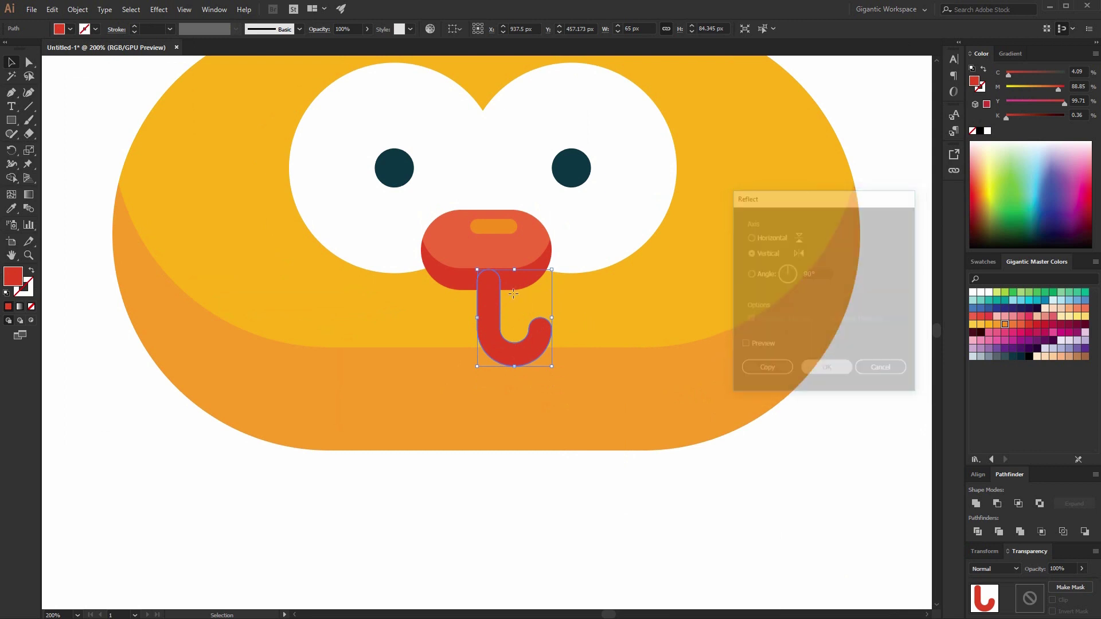
{"action": "left_click_drag", "start_coordinate": [518, 327], "coordinate": [485, 318]}
{"action": "left_click", "coordinate": [517, 350], "text": "shift"}
{"action": "key", "text": "ctrl+g"}
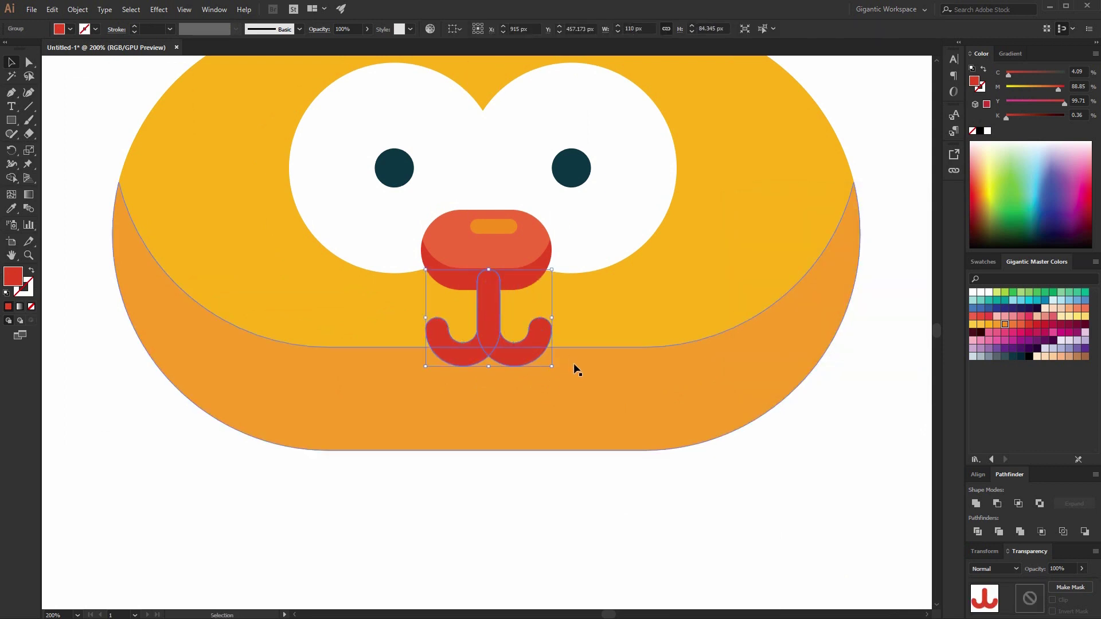
- Lower the mouth slightly under the nose and group it with the nose
{"action": "left_click", "coordinate": [651, 489]}
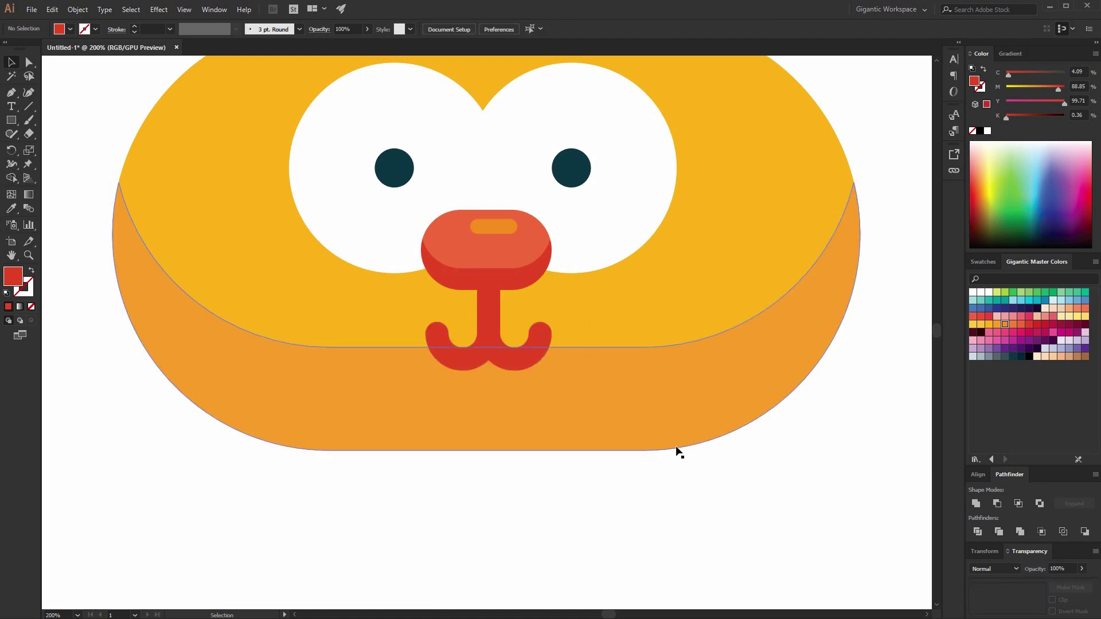
{"action": "left_click", "coordinate": [514, 249]}
{"action": "left_click", "coordinate": [499, 327], "text": "shift"}
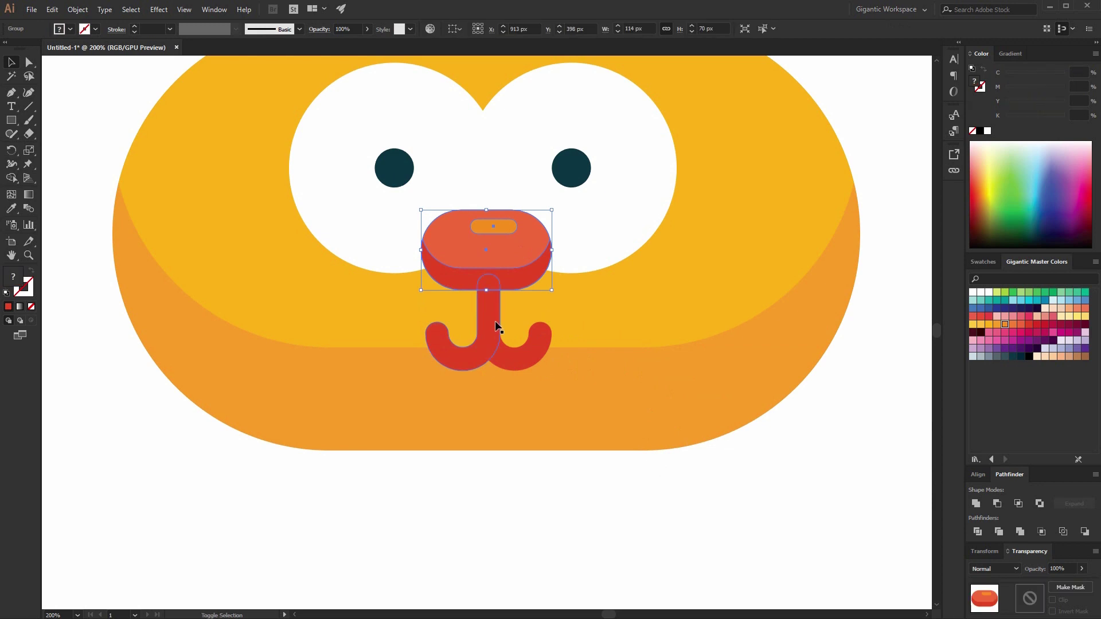
{"action": "key", "text": "ctrl+g"}
{"action": "key", "text": "a"}
{"action": "key", "text": "v"}
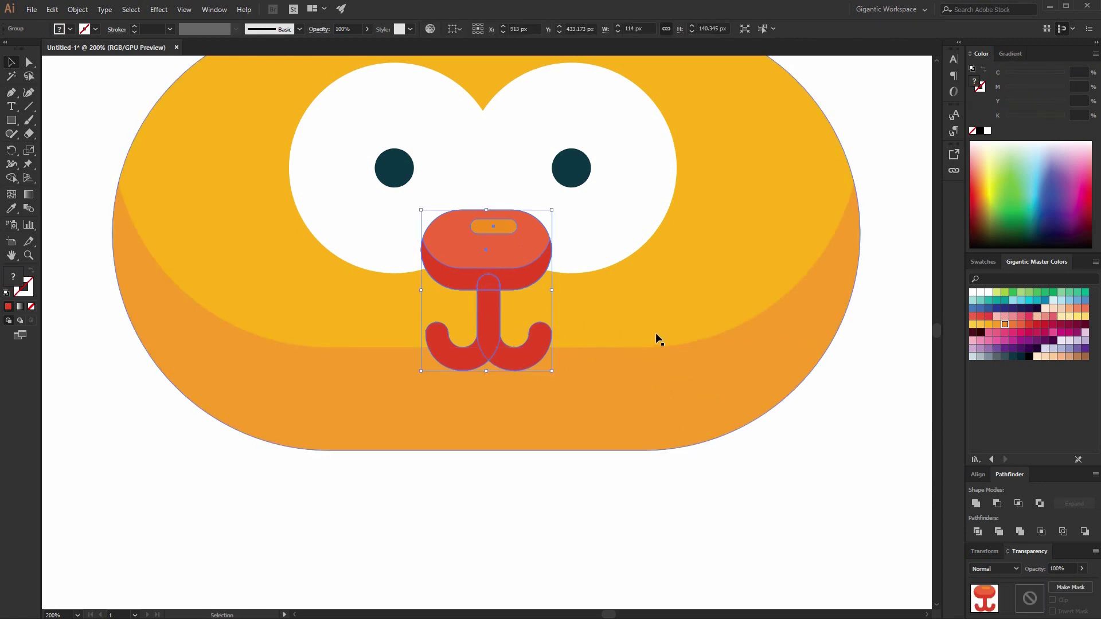
{"action": "key", "text": "l"}
{"action": "left_click_drag", "start_coordinate": [682, 258], "coordinate": [768, 287]}
{"action": "key", "text": "ctrl+z"}
- Draw a 78 by 19 px rectangle on the right cheek, fill it with the nose's lighter red and fully round its corners
{"action": "key", "text": "m"}
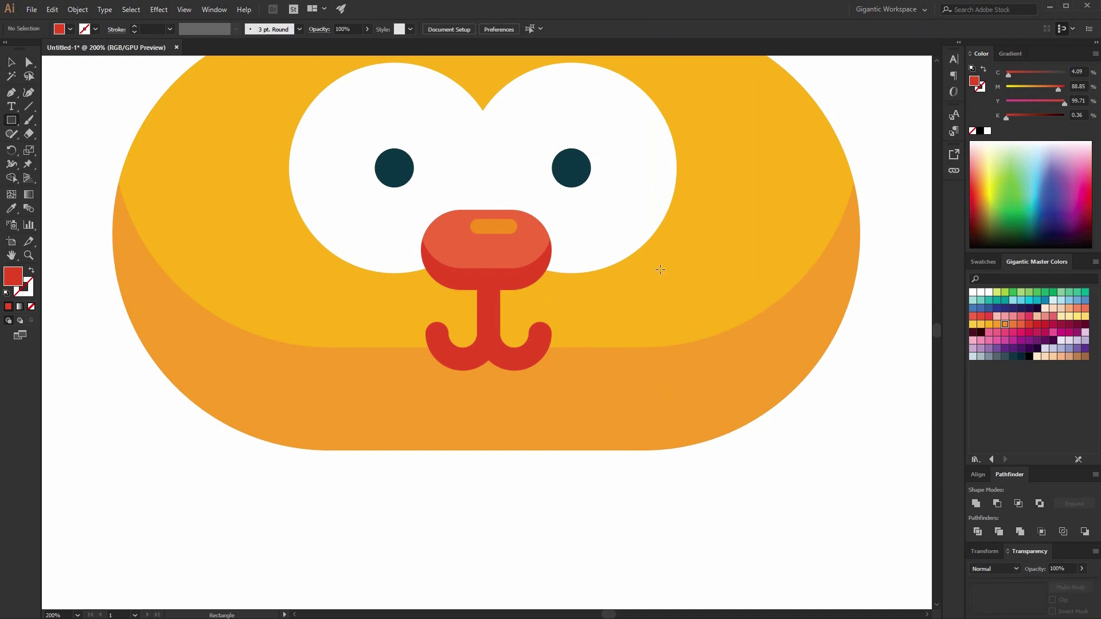
{"action": "left_click_drag", "start_coordinate": [661, 268], "coordinate": [751, 291]}
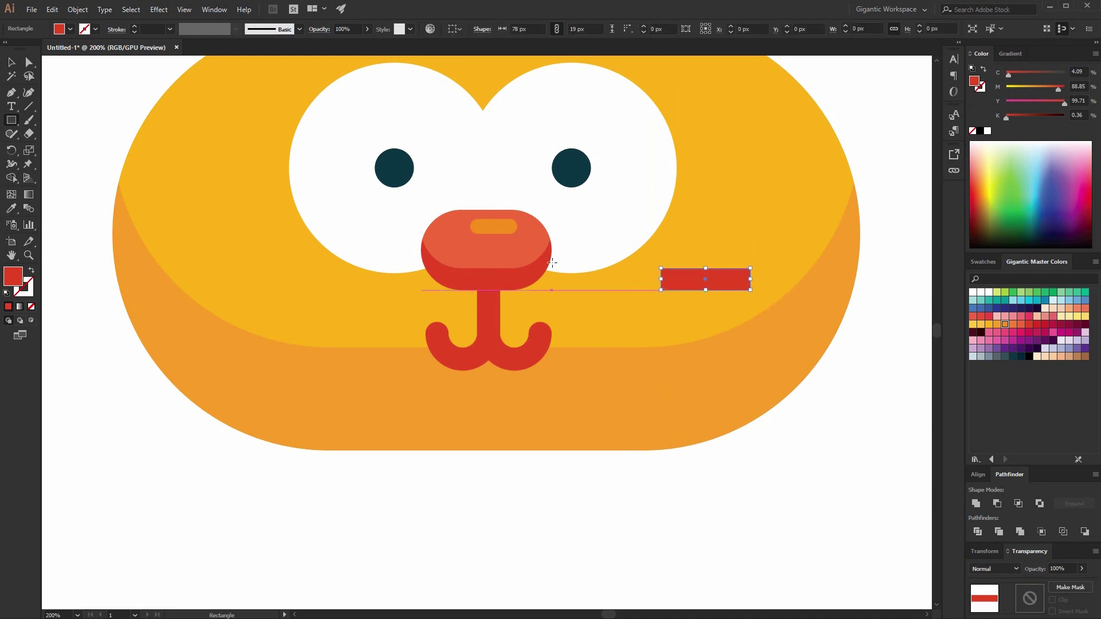
{"action": "key", "text": "i"}
{"action": "left_click", "coordinate": [448, 239]}
{"action": "left_click", "coordinate": [26, 65]}
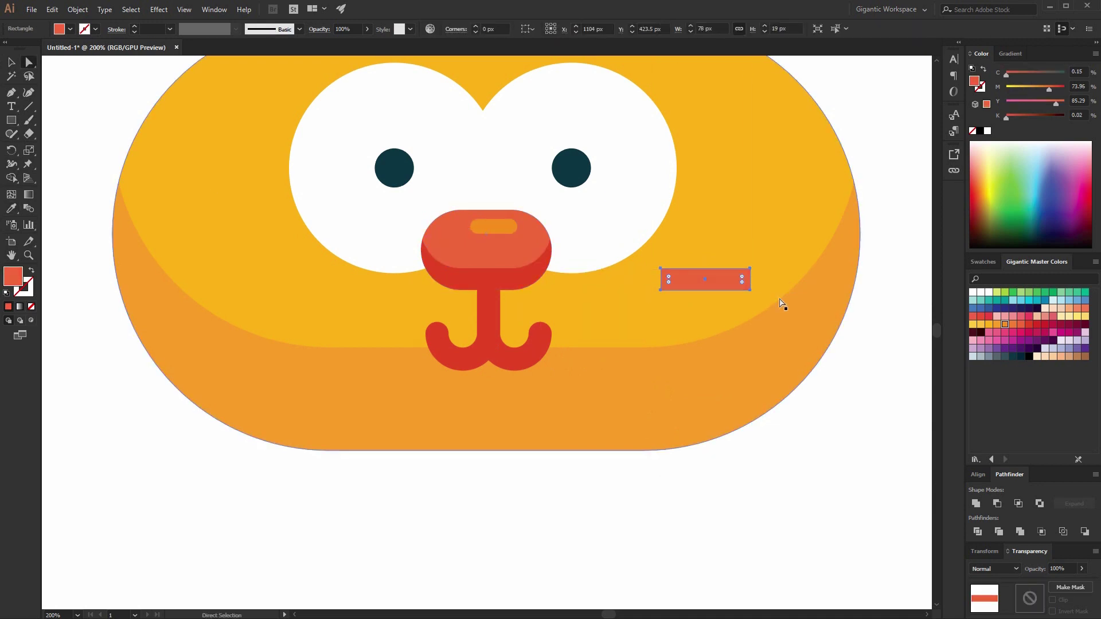
{"action": "left_click_drag", "start_coordinate": [666, 285], "coordinate": [731, 303]}
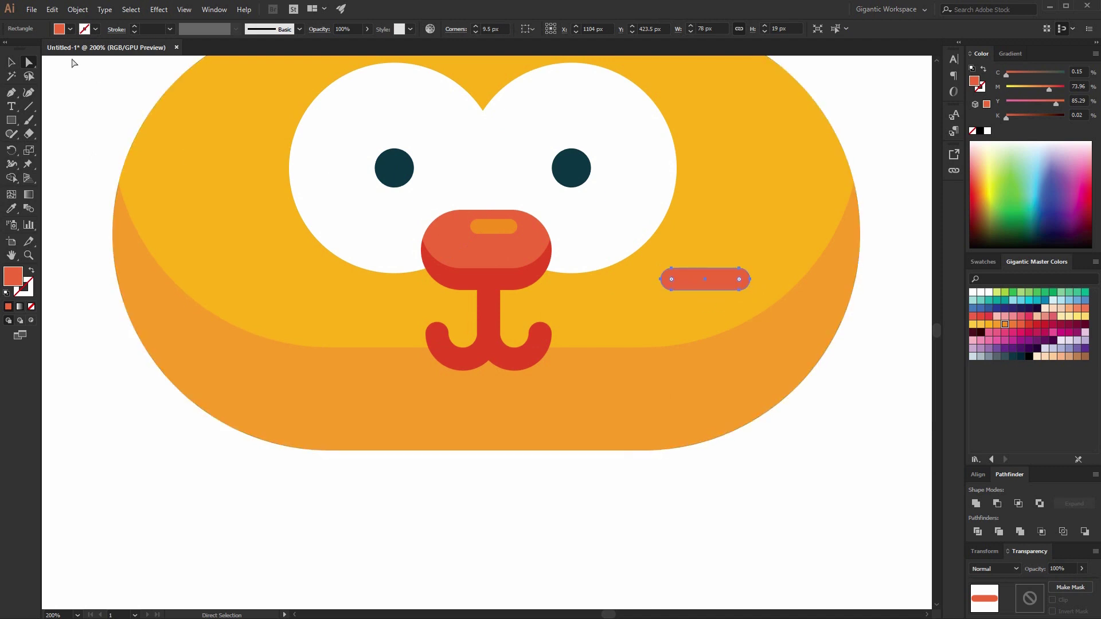
{"action": "left_click", "coordinate": [8, 63]}
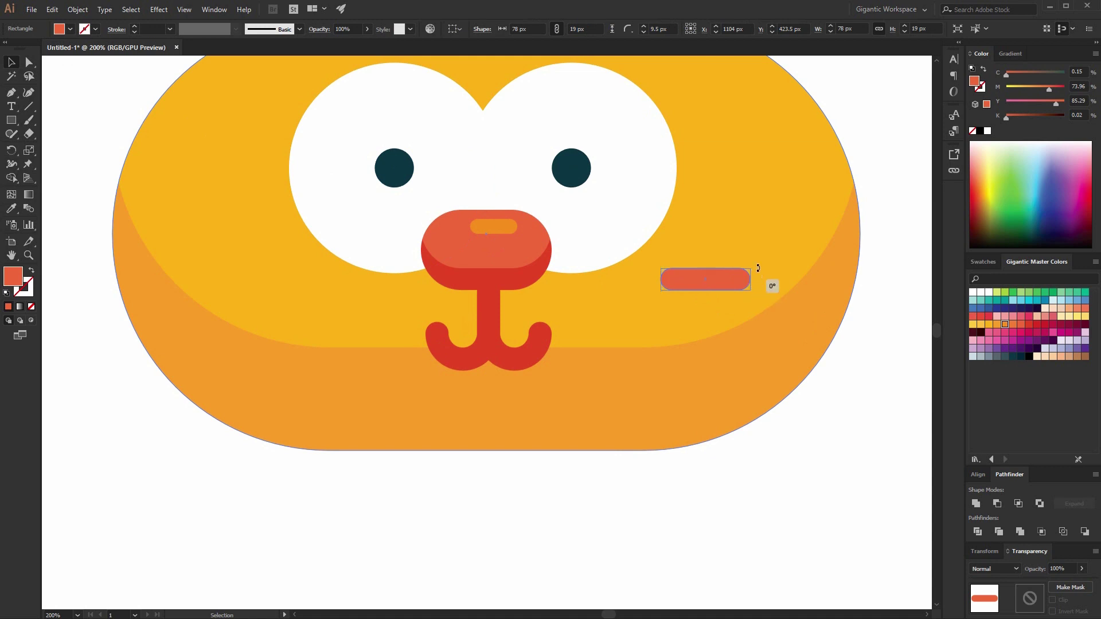
- Rotate the pill diagonally upward and add a downward diagonal copy and a horizontal copy, forming three fanned whiskers on the right cheek
{"action": "left_click_drag", "start_coordinate": [769, 285], "coordinate": [723, 225]}
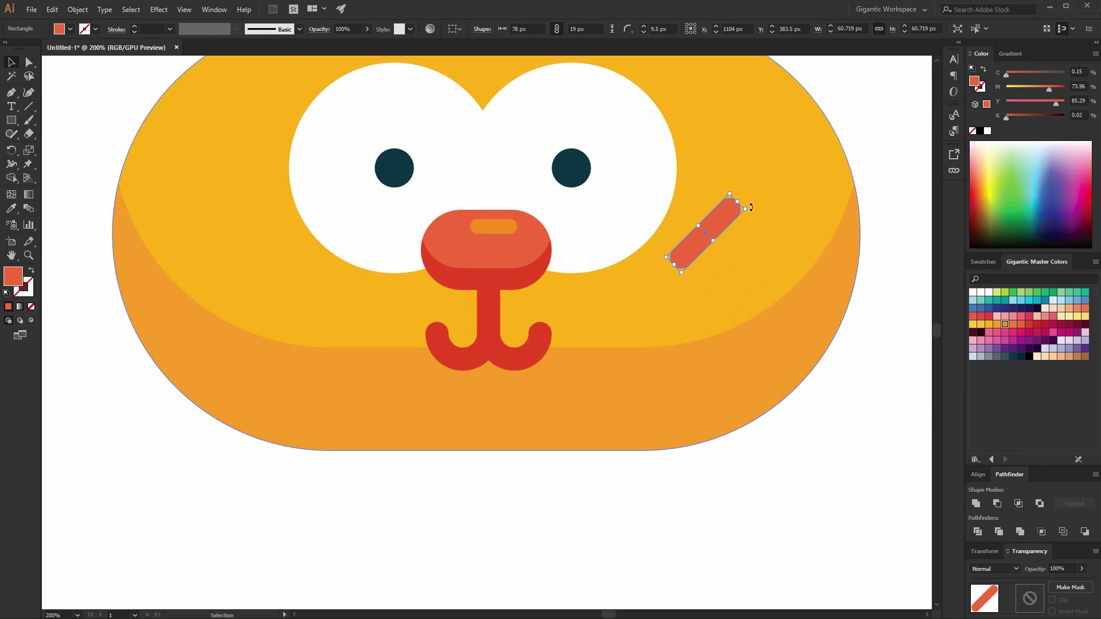
{"action": "left_click_drag", "start_coordinate": [752, 207], "coordinate": [756, 280]}
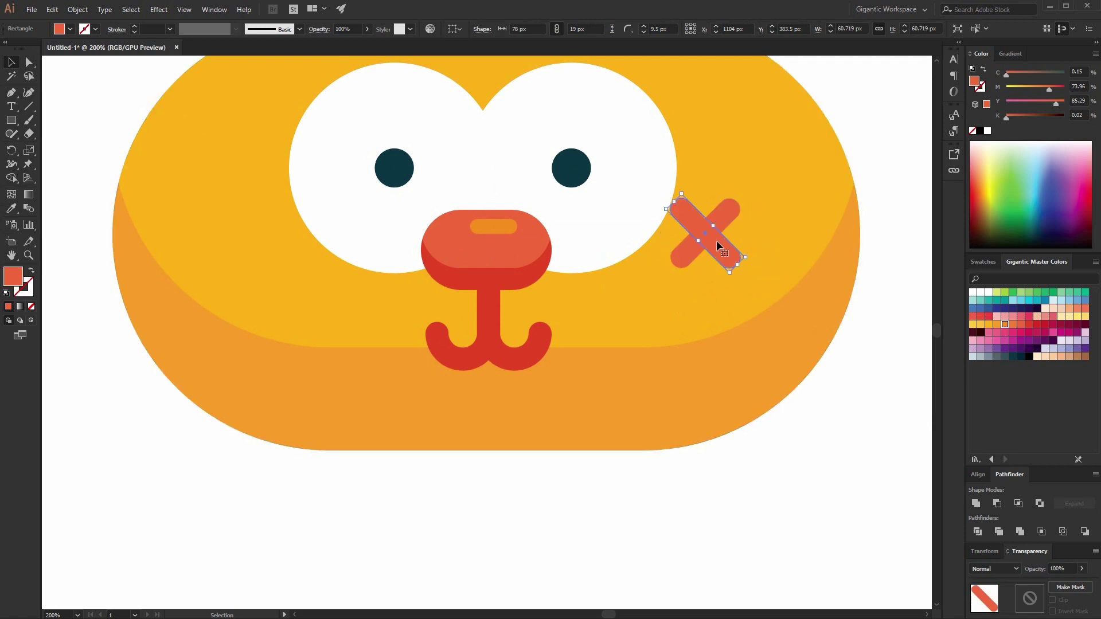
{"action": "left_click_drag", "start_coordinate": [718, 243], "coordinate": [746, 332]}
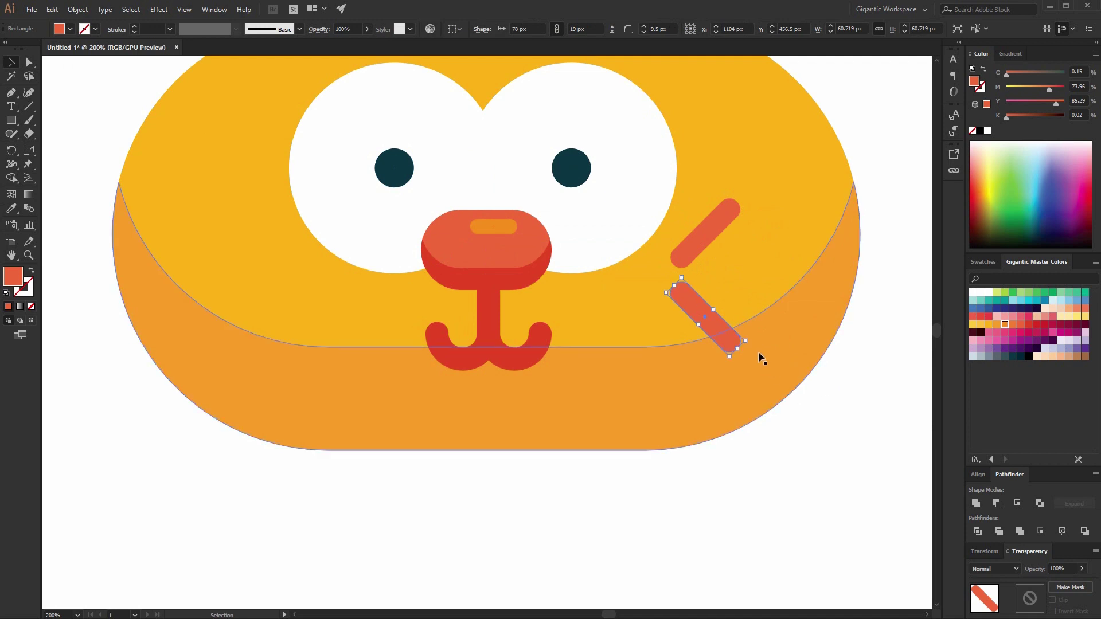
{"action": "left_click_drag", "start_coordinate": [749, 344], "coordinate": [776, 273]}
{"action": "left_click", "coordinate": [713, 329], "text": "shift"}
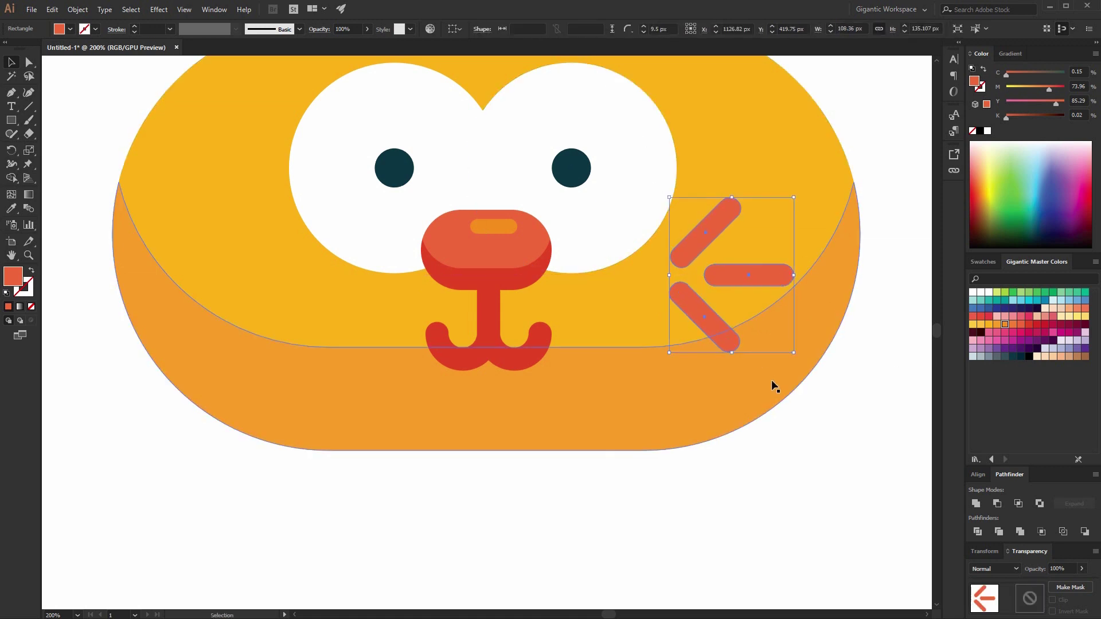
- Place a mirrored copy of the three right whiskers on the left cheek
{"action": "key", "text": "ctrl+minus"}
{"action": "key", "text": "a"}
{"action": "key", "text": "v"}
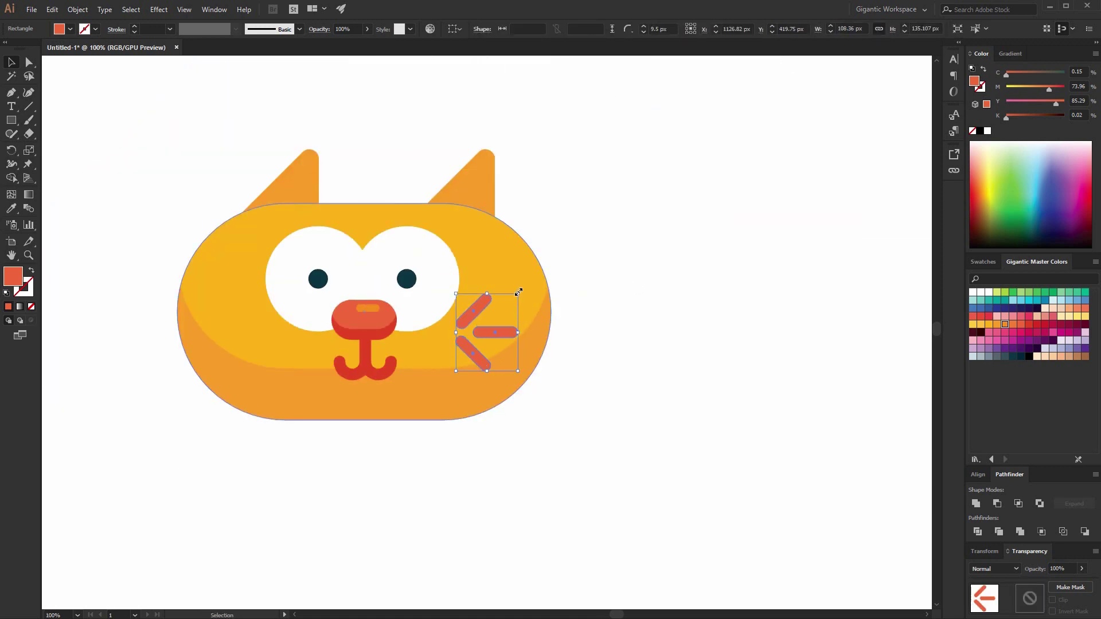
{"action": "left_click_drag", "start_coordinate": [520, 290], "coordinate": [255, 318]}
{"action": "left_click", "coordinate": [504, 327], "text": "shift"}
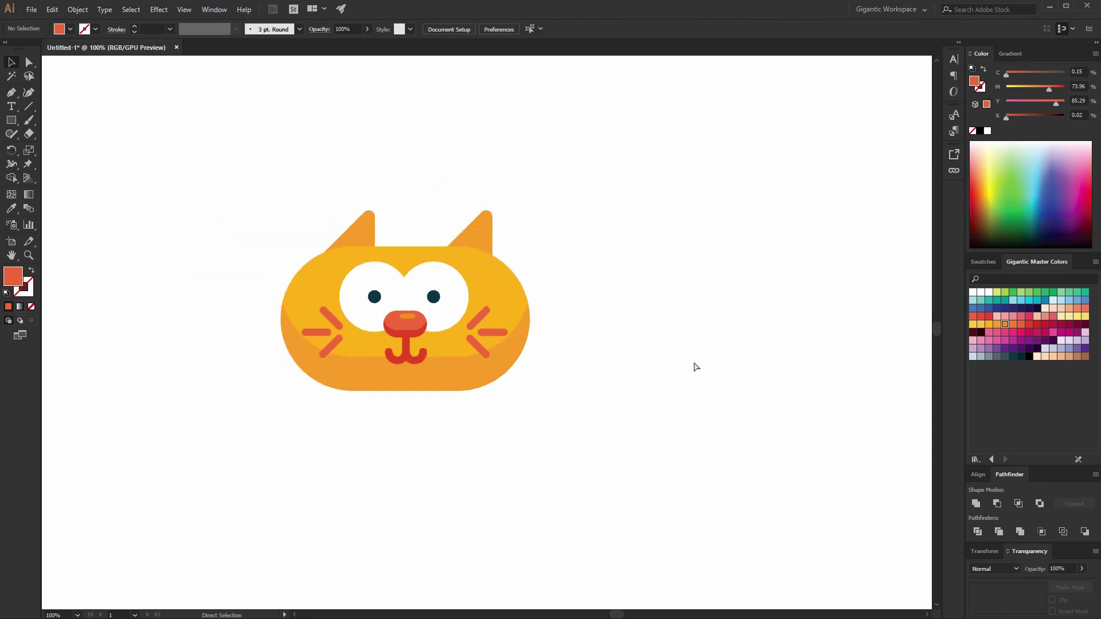
- Delete the left whiskers and the upper right diagonal whisker, and move the remaining two closer to the mouth
{"action": "key", "text": "ctrl+minus"}
{"action": "key", "text": "ctrl+minus"}
{"action": "key", "text": "ctrl+minus"}
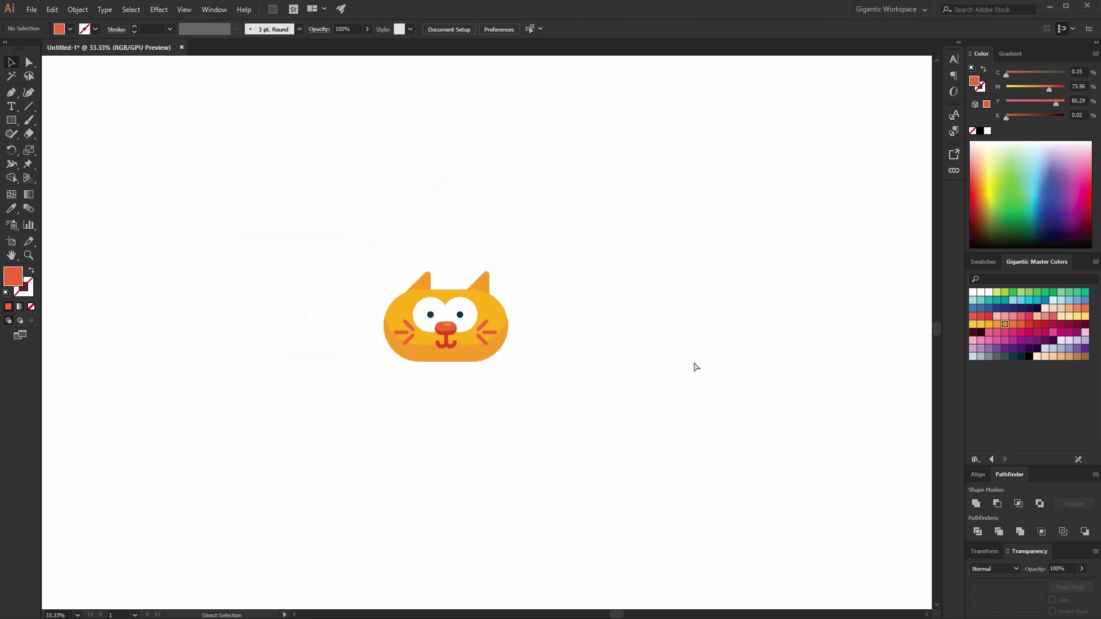
{"action": "key", "text": "ctrl+plus"}
{"action": "key", "text": "ctrl+plus"}
{"action": "key", "text": "ctrl+plus"}
{"action": "double_click", "coordinate": [489, 331]}
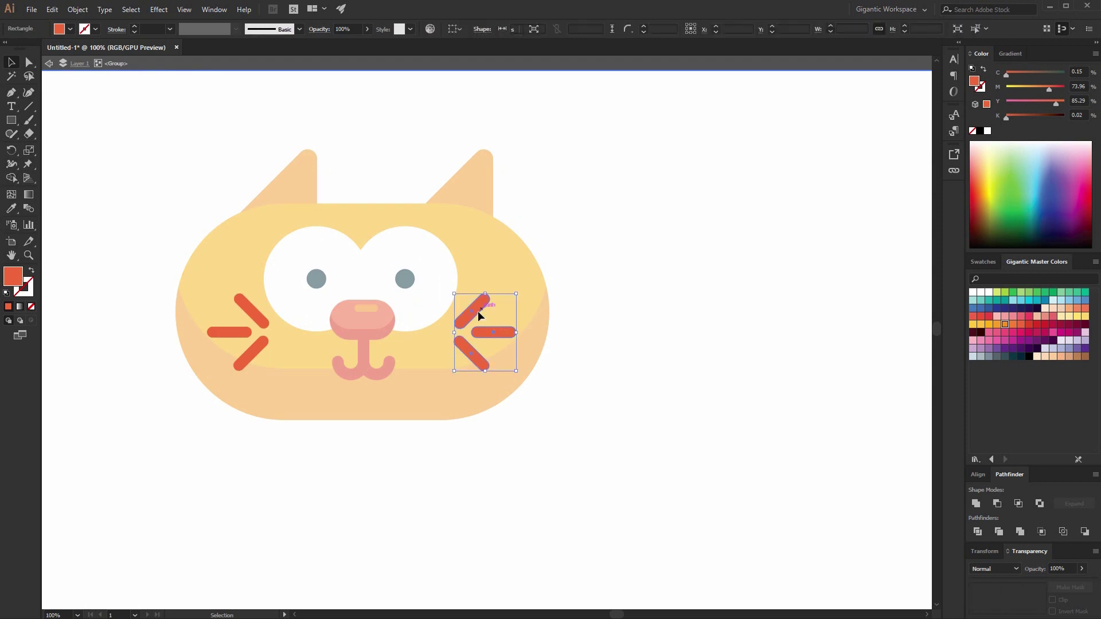
{"action": "left_click", "coordinate": [478, 310]}
{"action": "key", "text": "Escape"}
{"action": "left_click_drag", "start_coordinate": [535, 342], "coordinate": [444, 343]}
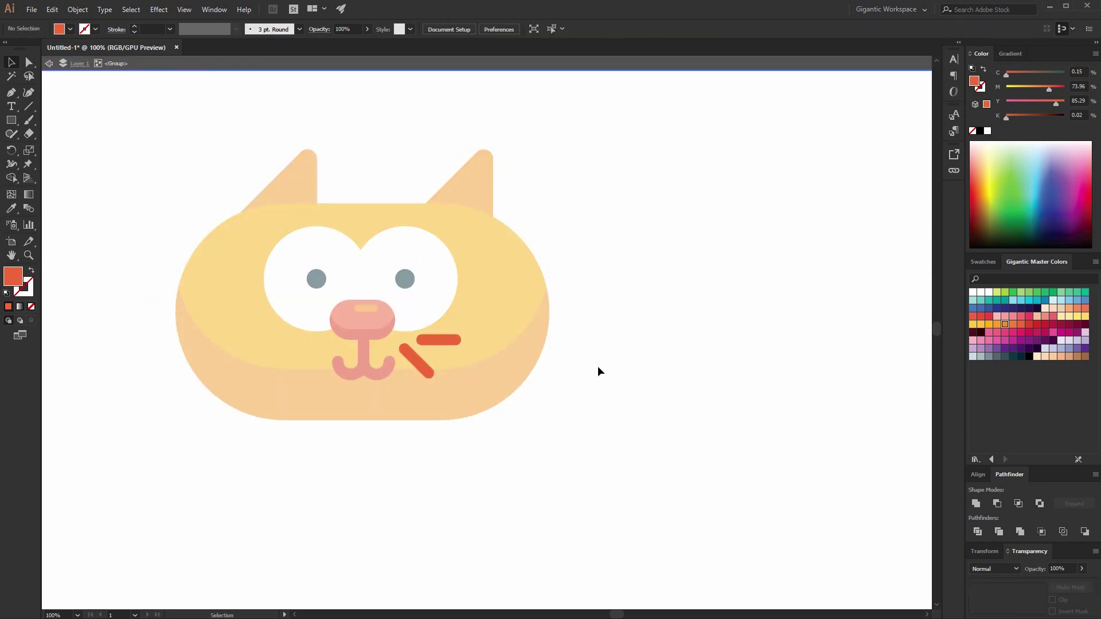
- Move the diagonal right whisker outward and slightly down, below the horizontal one
{"action": "key", "text": "Escape"}
{"action": "double_click", "coordinate": [417, 360]}
{"action": "left_click_drag", "start_coordinate": [418, 360], "coordinate": [442, 370]}
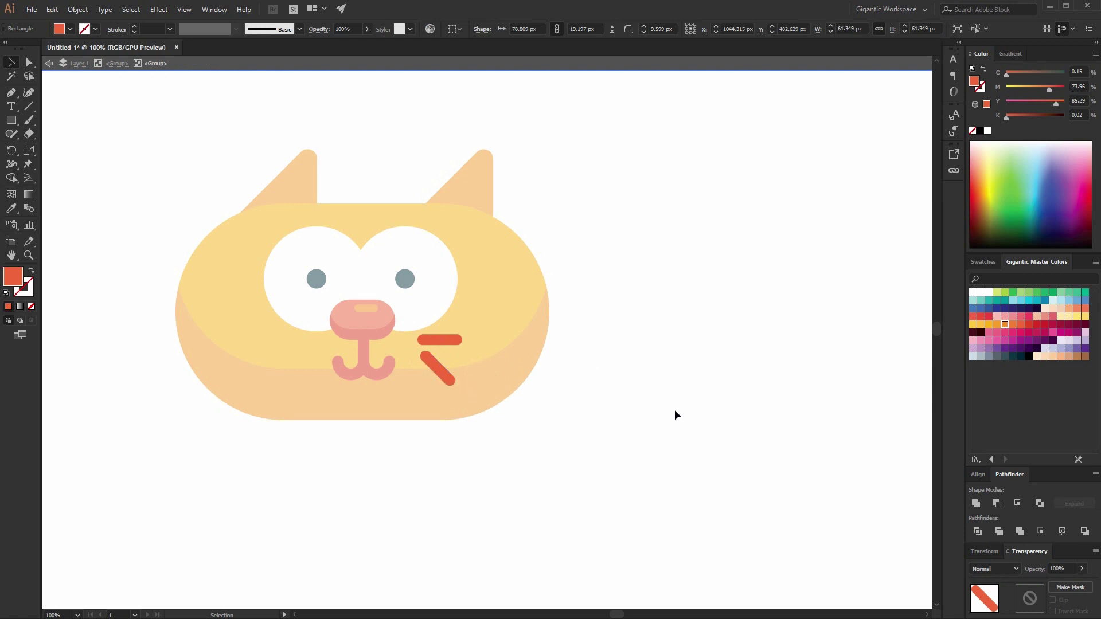
{"action": "key", "text": "Escape"}
- Shift the horizontal right whisker outward and slightly down above the diagonal one
{"action": "key", "text": "ctrl+minus"}
{"action": "key", "text": "ctrl+minus"}
{"action": "key", "text": "ctrl+minus"}
{"action": "key", "text": "ctrl+minus"}
{"action": "key", "text": "ctrl+equal"}
{"action": "key", "text": "ctrl+equal"}
{"action": "key", "text": "ctrl+equal"}
{"action": "key", "text": "ctrl+equal"}
{"action": "key", "text": "ctrl+equal"}
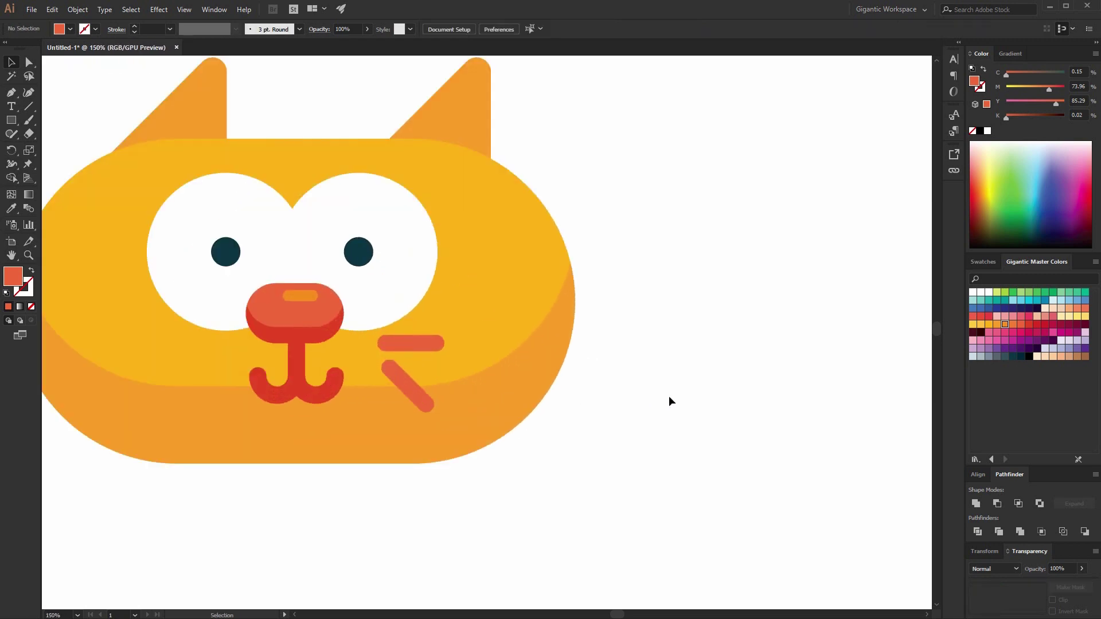
{"action": "double_click", "coordinate": [408, 345]}
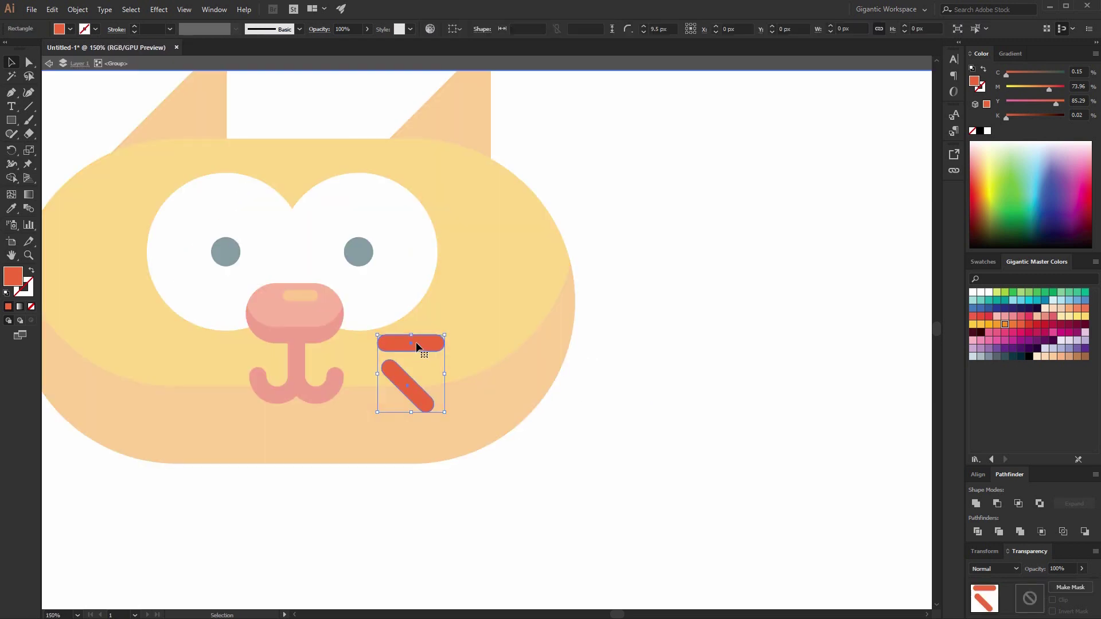
{"action": "left_click_drag", "start_coordinate": [409, 342], "coordinate": [431, 351]}
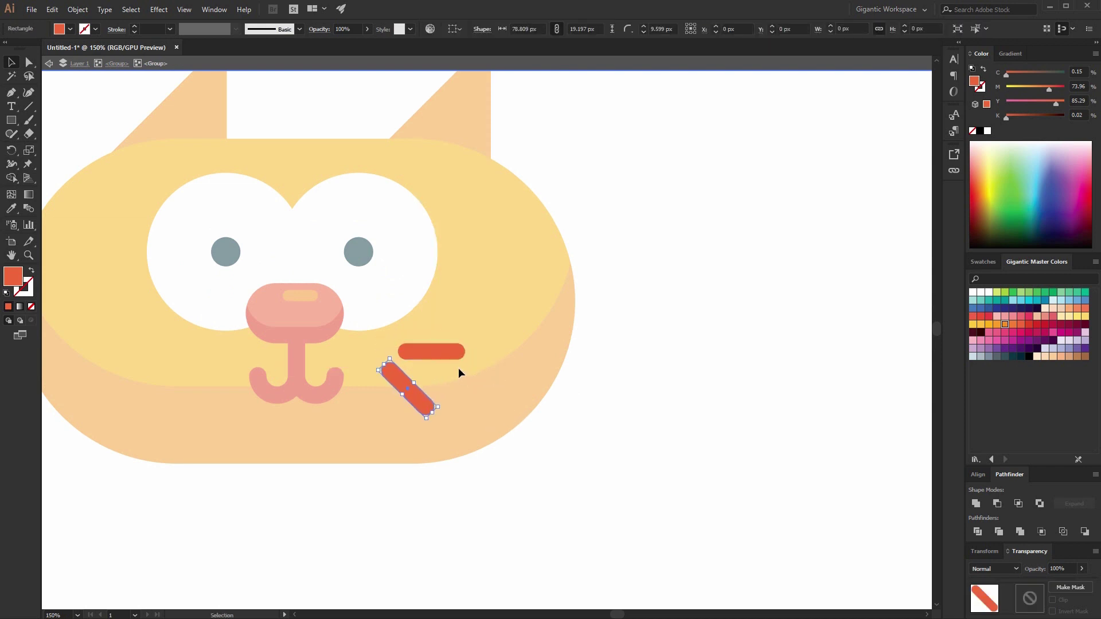
- Reflect a copy of the two right whiskers onto the left side of the mouth and space both pairs evenly around it
{"action": "left_click", "coordinate": [405, 386], "text": "shift"}
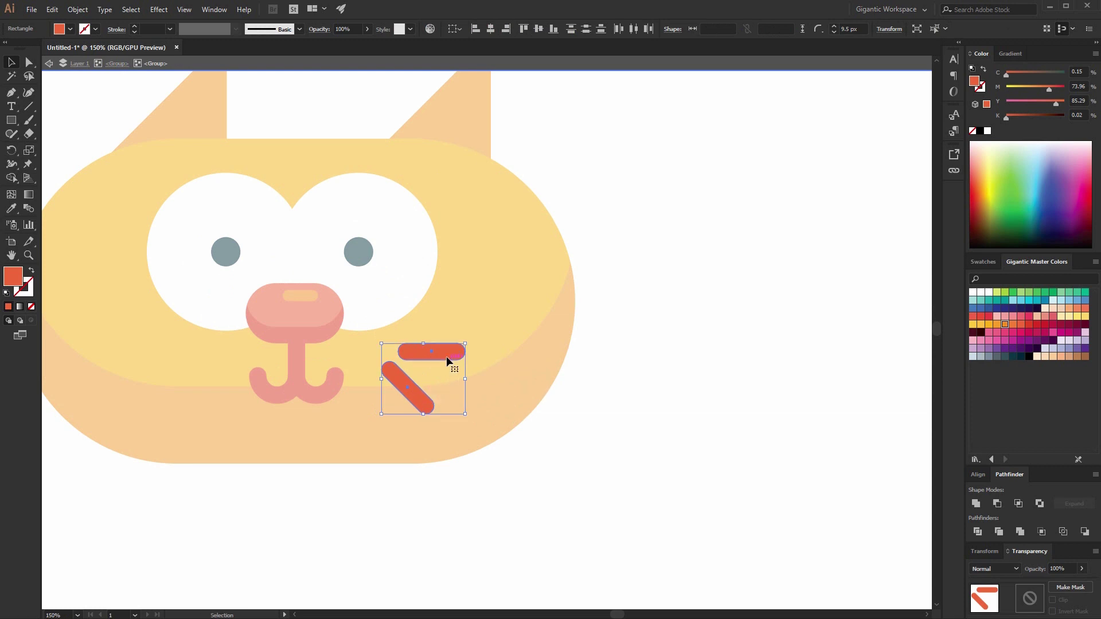
{"action": "left_click_drag", "start_coordinate": [445, 356], "coordinate": [201, 344]}
{"action": "right_click", "coordinate": [421, 352]}
{"action": "mouse_move", "coordinate": [459, 467]}
{"action": "left_click", "coordinate": [613, 511]}
{"action": "left_click", "coordinate": [770, 369]}
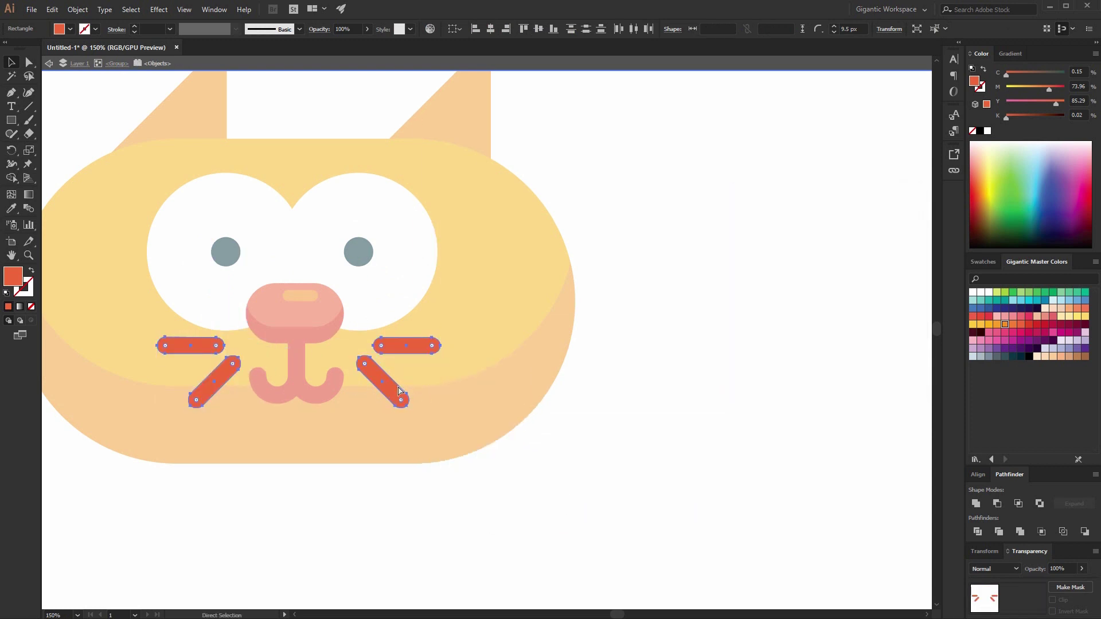
{"action": "key", "text": "ctrl+a"}
{"action": "key", "text": "a"}
{"action": "double_click", "coordinate": [620, 370]}
{"action": "key", "text": "v"}
- Recolour all four whiskers with a softer orange fill of C 0, M 63.14, Y 87.84, K 0
{"action": "key", "text": "ctrl+minus"}
{"action": "key", "text": "ctrl+minus"}
{"action": "key", "text": "ctrl+minus"}
{"action": "key", "text": "ctrl+minus"}
{"action": "key", "text": "ctrl+minus"}
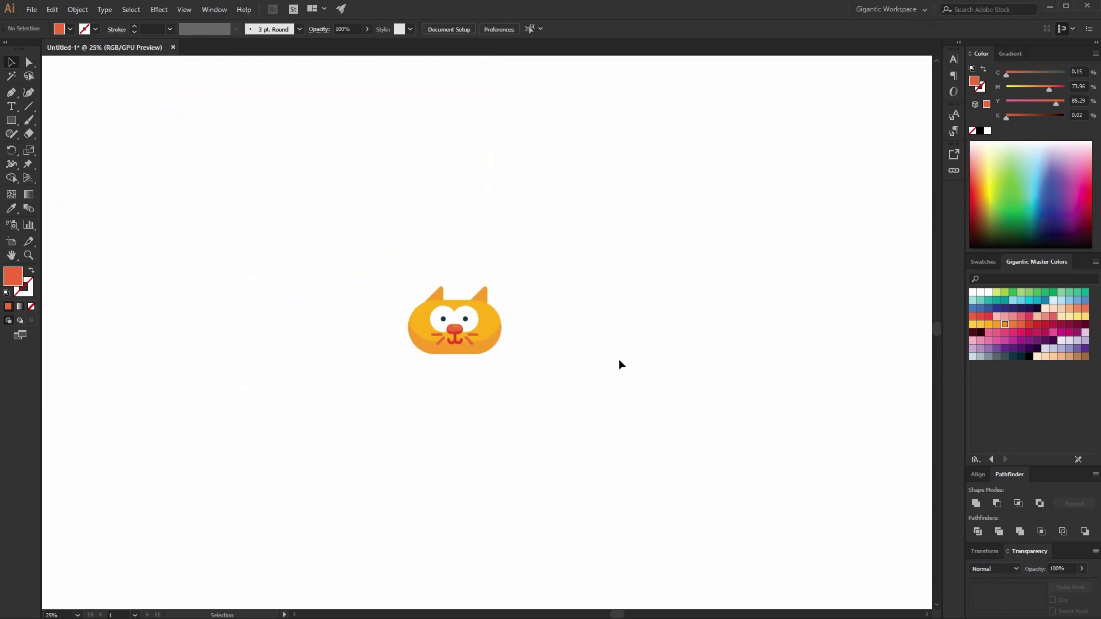
{"action": "key", "text": "ctrl+plus"}
{"action": "key", "text": "ctrl+plus"}
{"action": "key", "text": "ctrl+plus"}
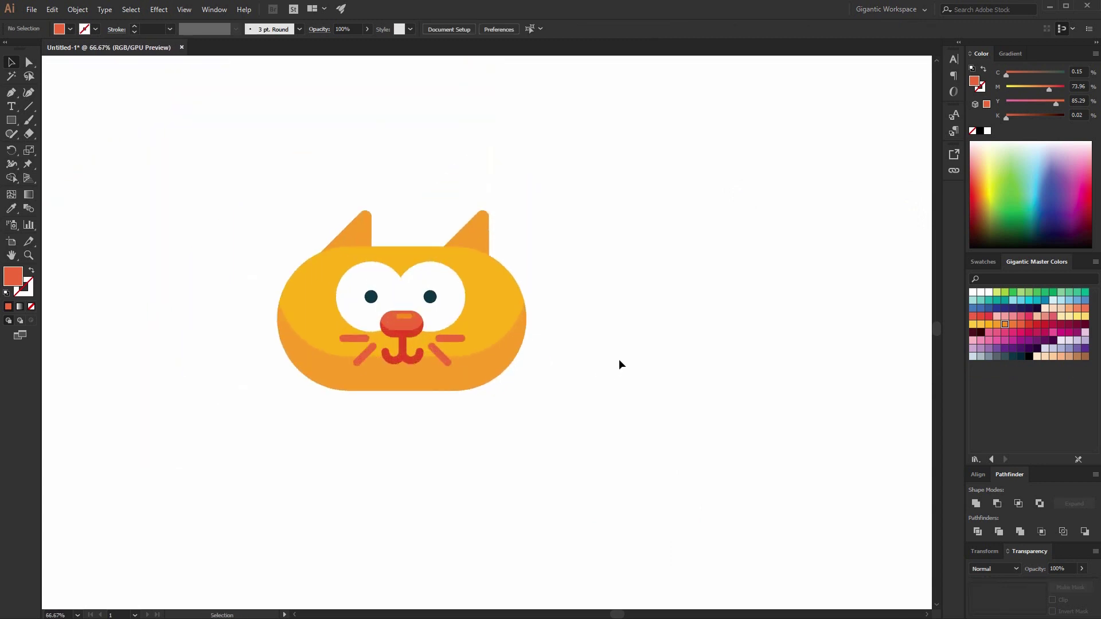
{"action": "left_click", "coordinate": [449, 338]}
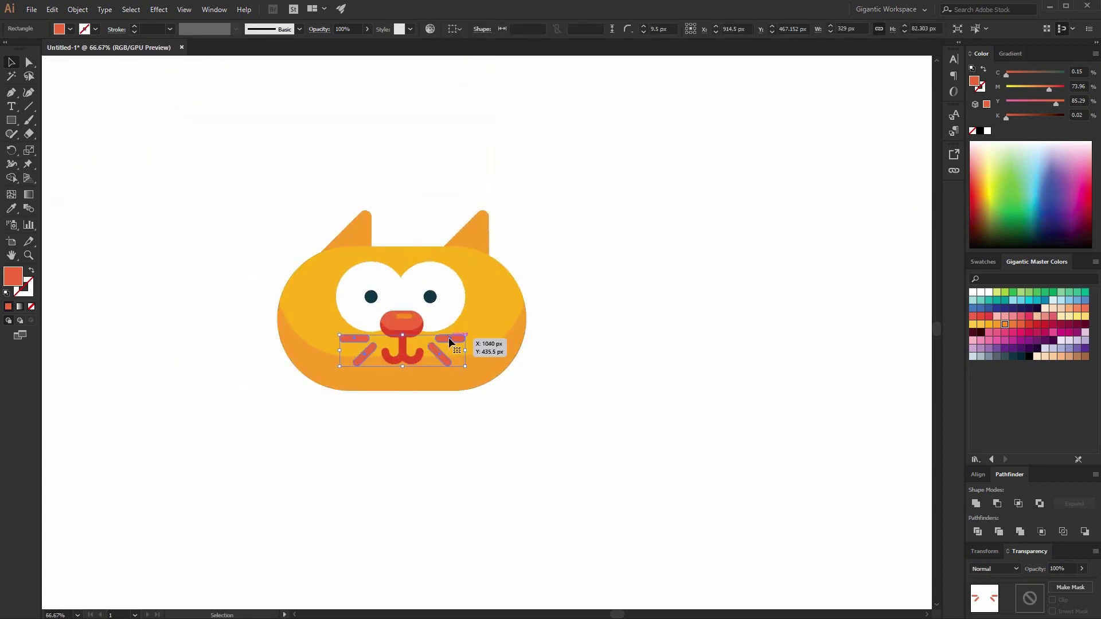
{"action": "left_click", "coordinate": [563, 354]}
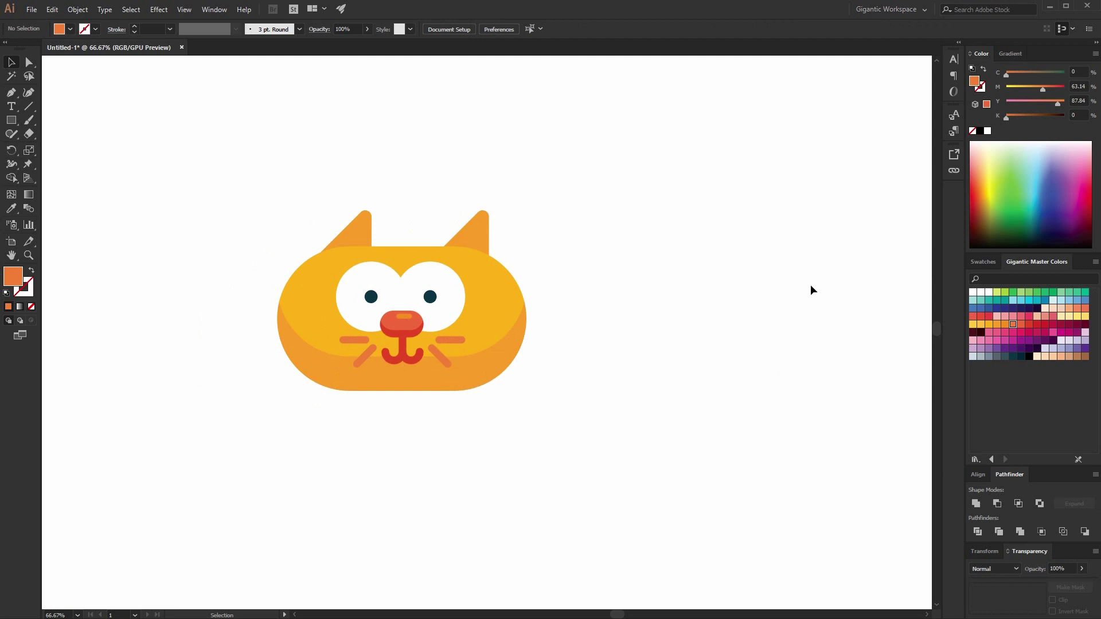
- Draw a body rectangle of about 311 × 526 px below the head and fill it with the head's yellow-orange
{"action": "scroll", "coordinate": [759, 270], "scroll_direction": "down", "scroll_amount": 3}
{"action": "key", "text": "m"}
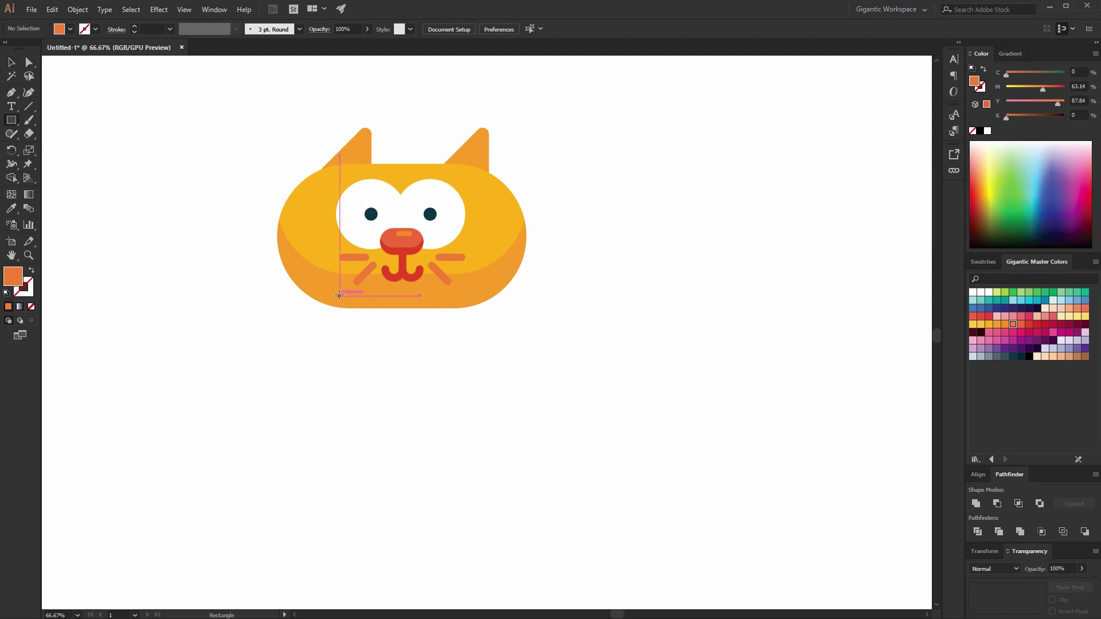
{"action": "left_click_drag", "start_coordinate": [354, 301], "coordinate": [474, 502]}
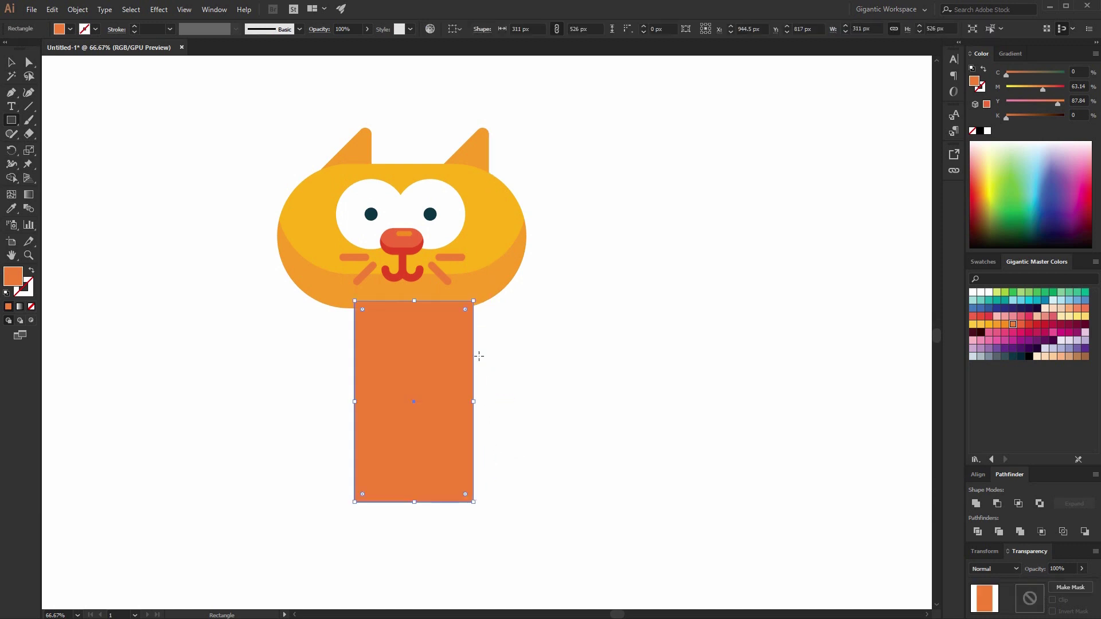
{"action": "key", "text": "i"}
{"action": "left_click", "coordinate": [487, 246]}
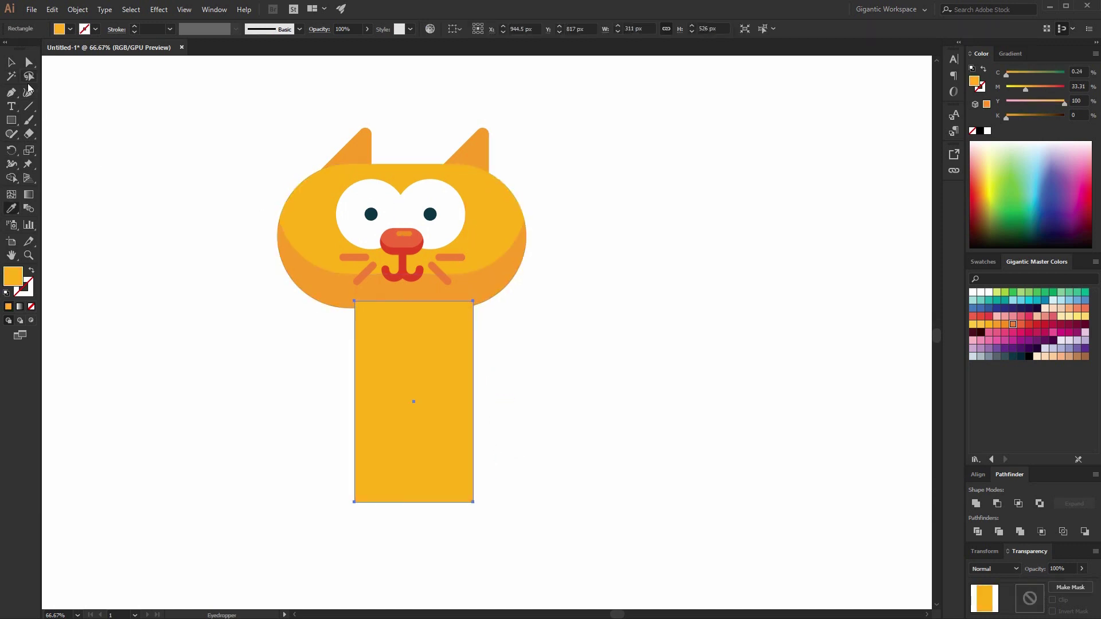
- Round only the two upper corners of the body rectangle to the maximum so its upper end becomes a semicircle
{"action": "left_click", "coordinate": [29, 63]}
{"action": "left_click", "coordinate": [355, 302]}
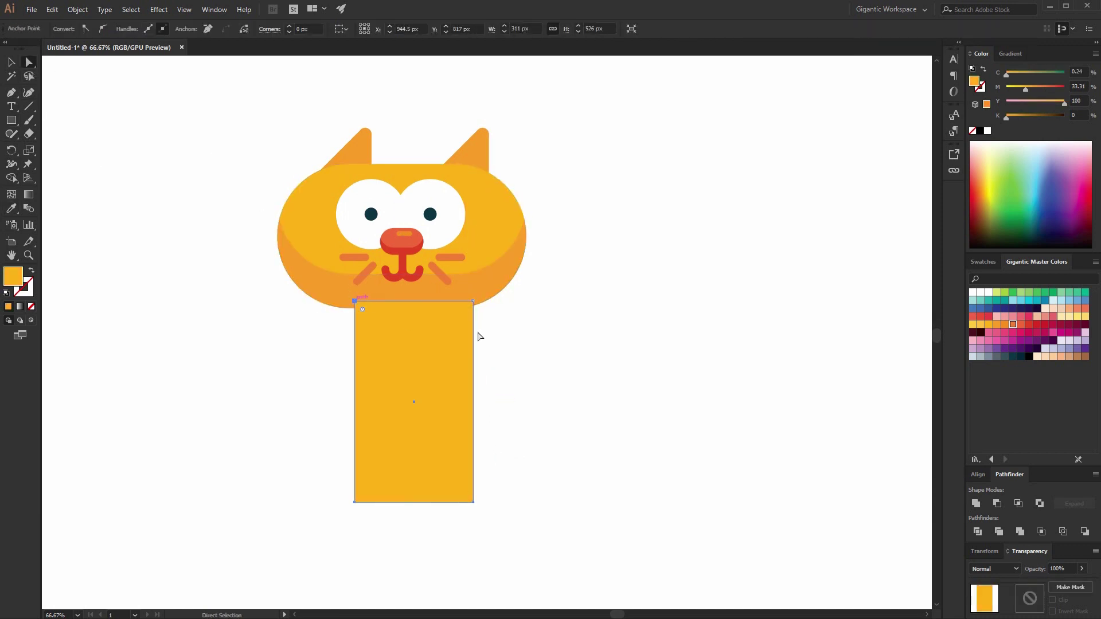
{"action": "left_click", "coordinate": [463, 317]}
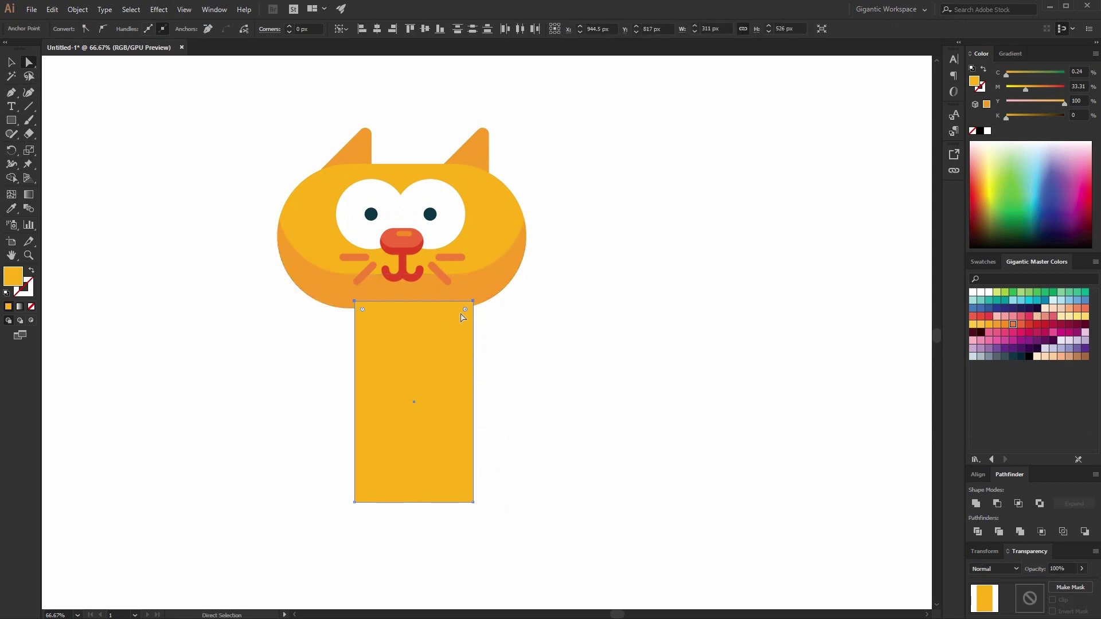
{"action": "left_click_drag", "start_coordinate": [465, 309], "coordinate": [427, 376]}
- Move the body up so it is centred under the chin and send it to the back behind the head
{"action": "key", "text": "v"}
{"action": "right_click", "coordinate": [427, 377]}
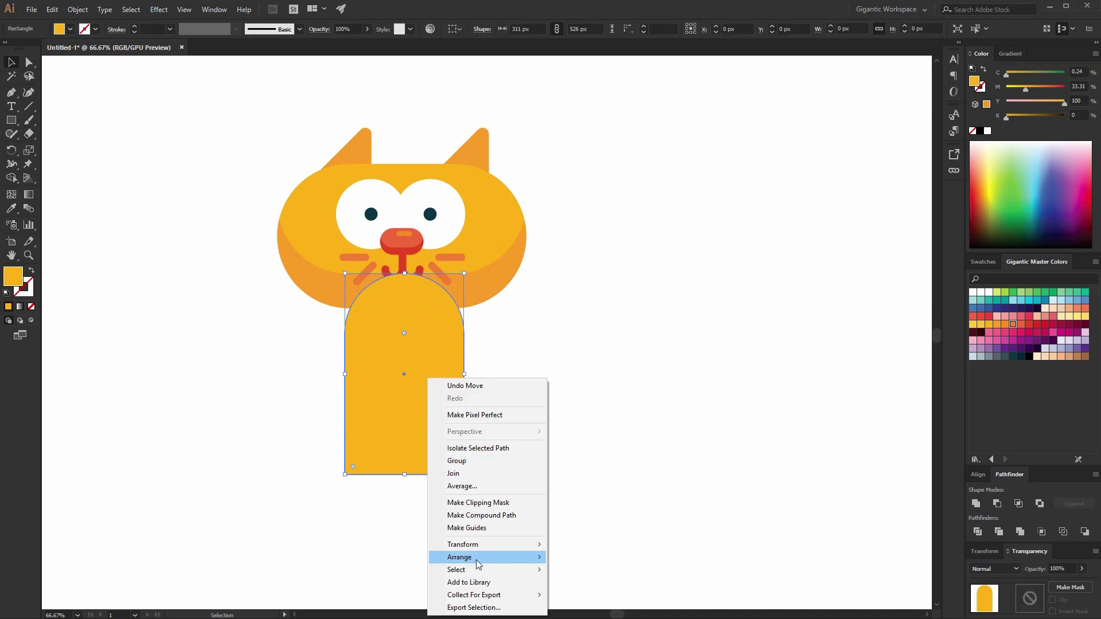
{"action": "mouse_move", "coordinate": [516, 557]}
{"action": "left_click", "coordinate": [575, 594]}
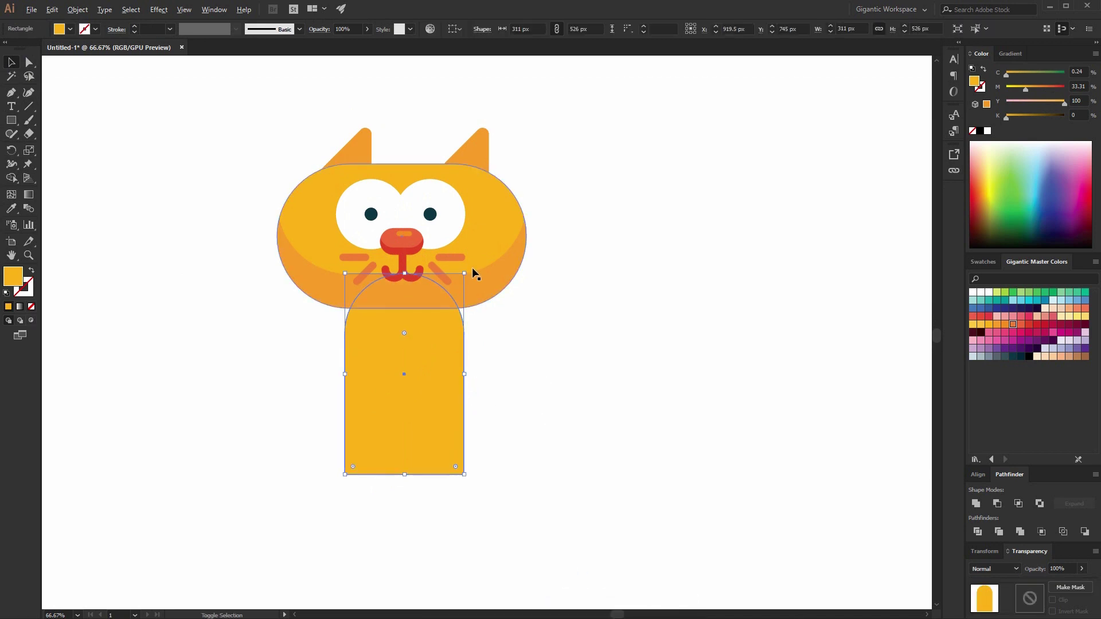
- Scale the body proportionally about its centre to about 272 × 460 px and nudge it slightly down and left
{"action": "left_click_drag", "start_coordinate": [465, 273], "coordinate": [455, 285]}
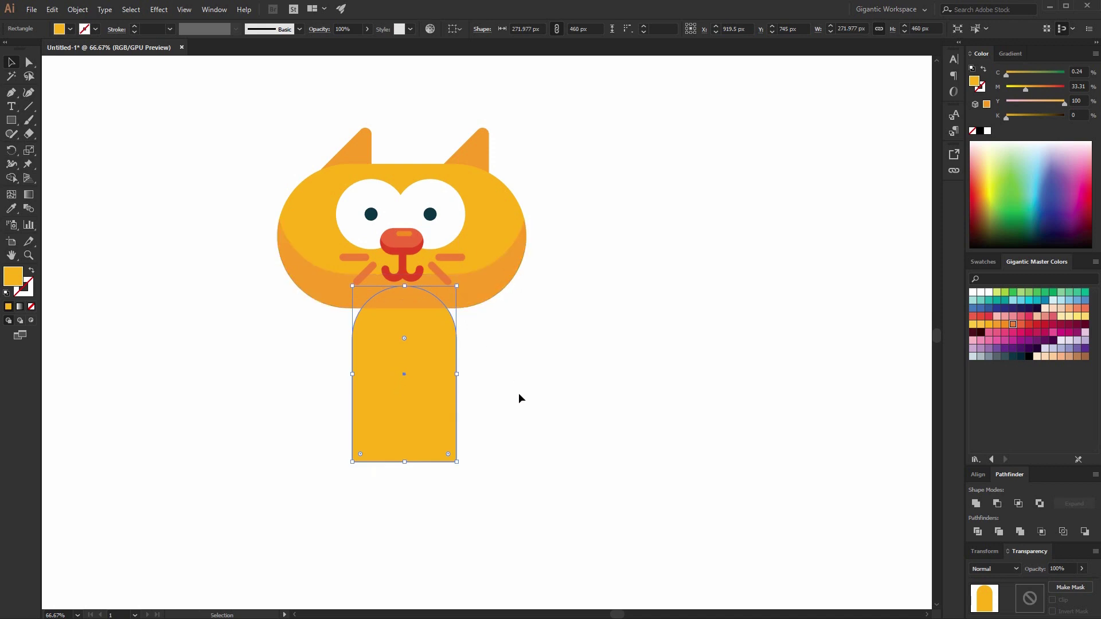
{"action": "key", "text": "Down"}
{"action": "key", "text": "Down"}
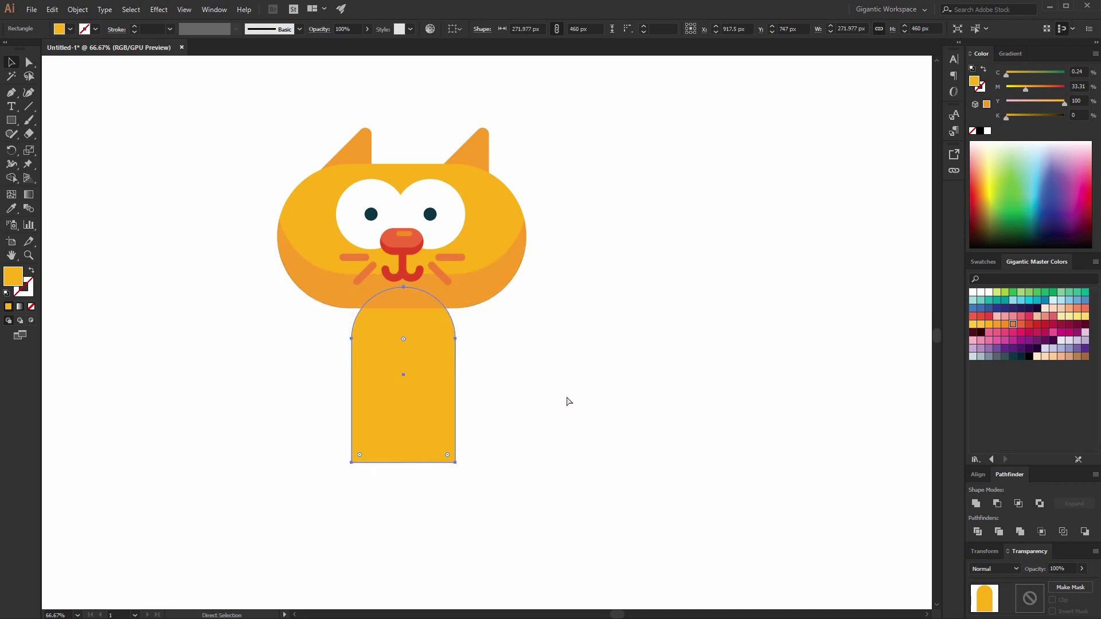
{"action": "key", "text": "a"}
{"action": "key", "text": "v"}
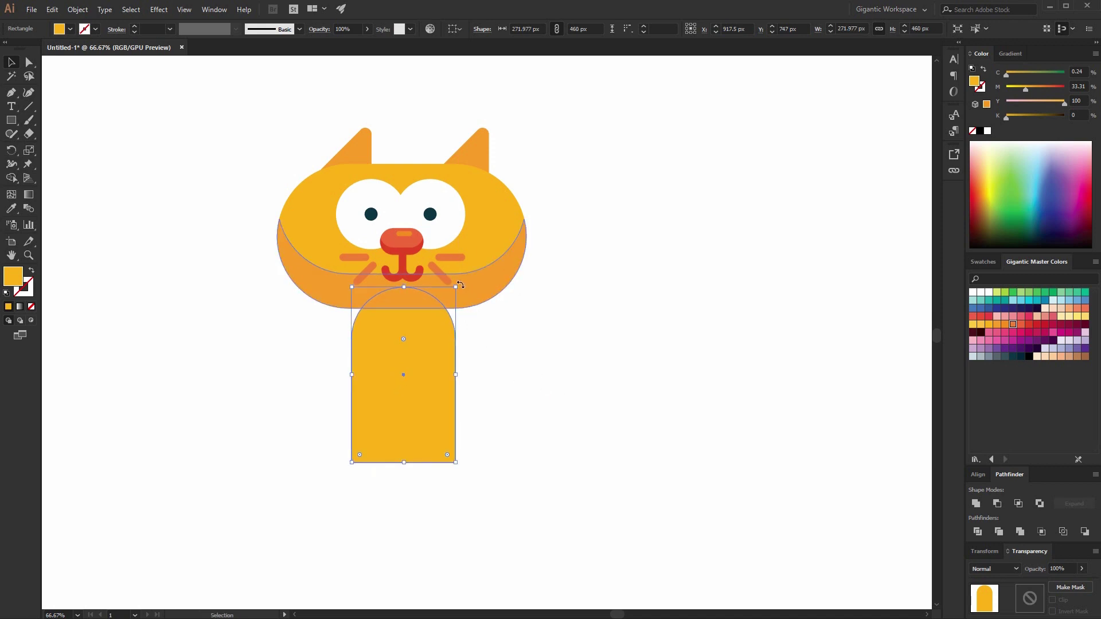
- Place an upside-down copy of the body over its upper end as a chin shadow, filled with C 0, M 52.94, Y 100, K 0
{"action": "left_click_drag", "start_coordinate": [458, 283], "coordinate": [384, 342]}
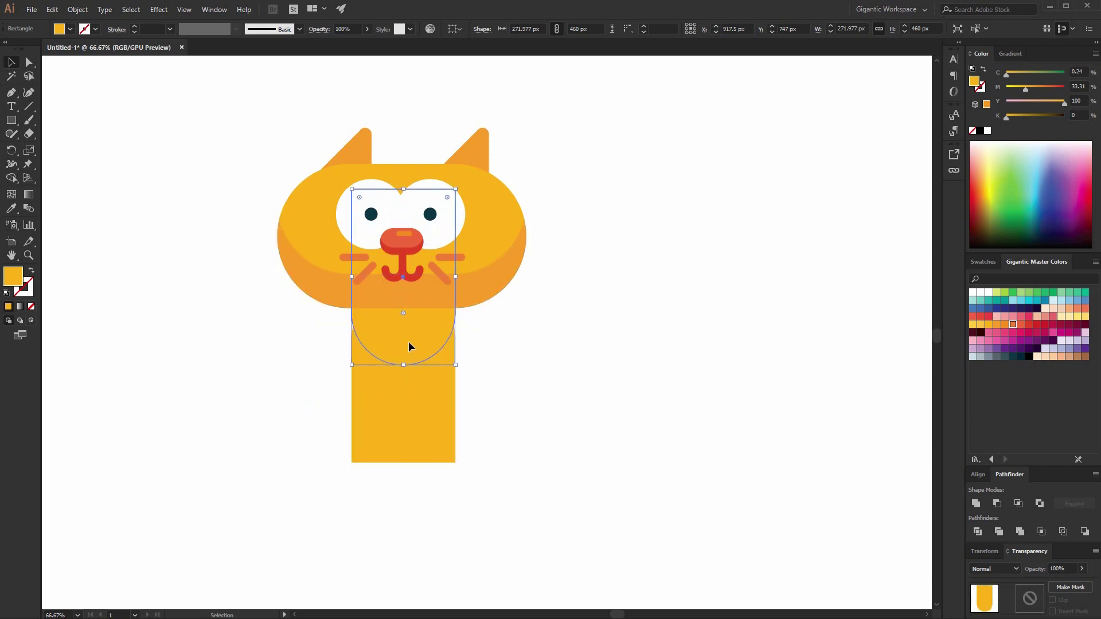
{"action": "left_click", "coordinate": [1021, 324]}
{"action": "left_click", "coordinate": [1012, 324]}
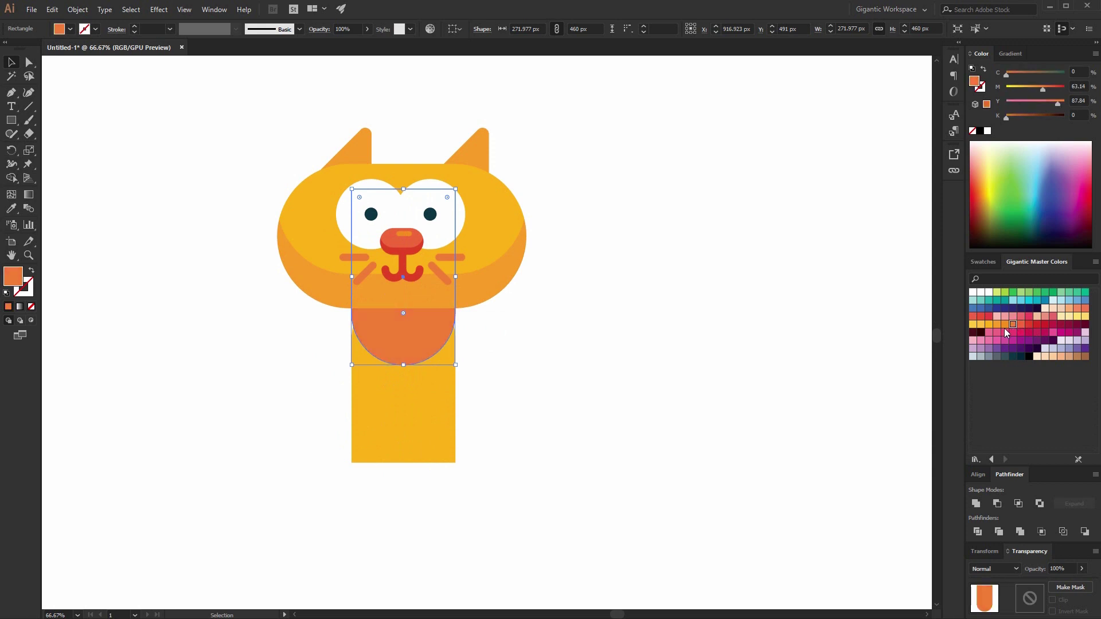
{"action": "left_click", "coordinate": [1006, 326]}
{"action": "left_click", "coordinate": [683, 339]}
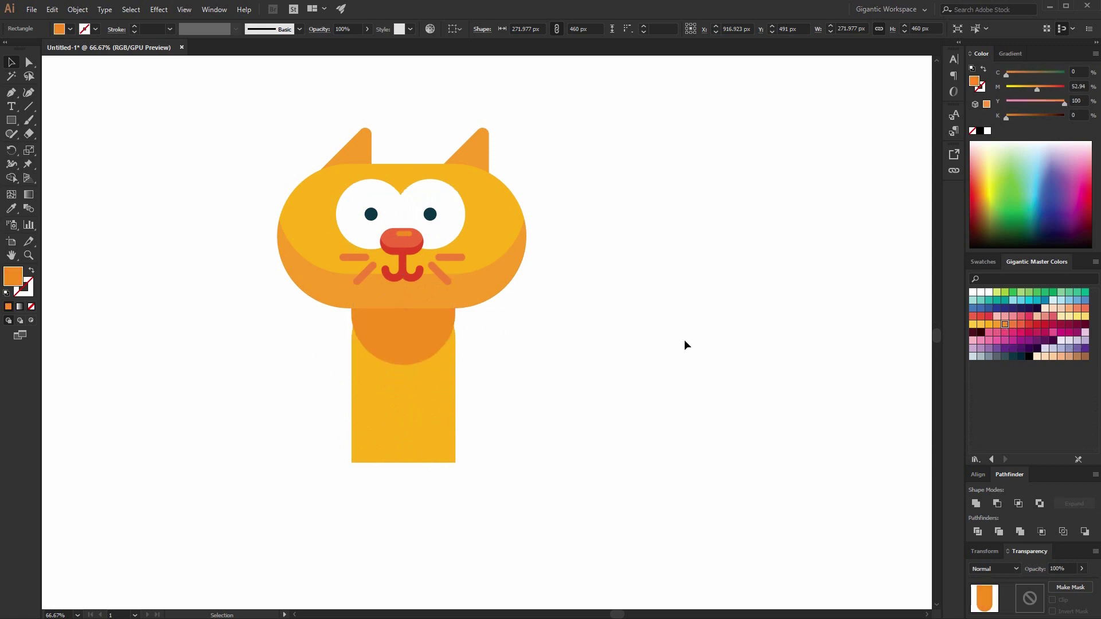
{"action": "left_click_drag", "start_coordinate": [416, 347], "coordinate": [420, 329]}
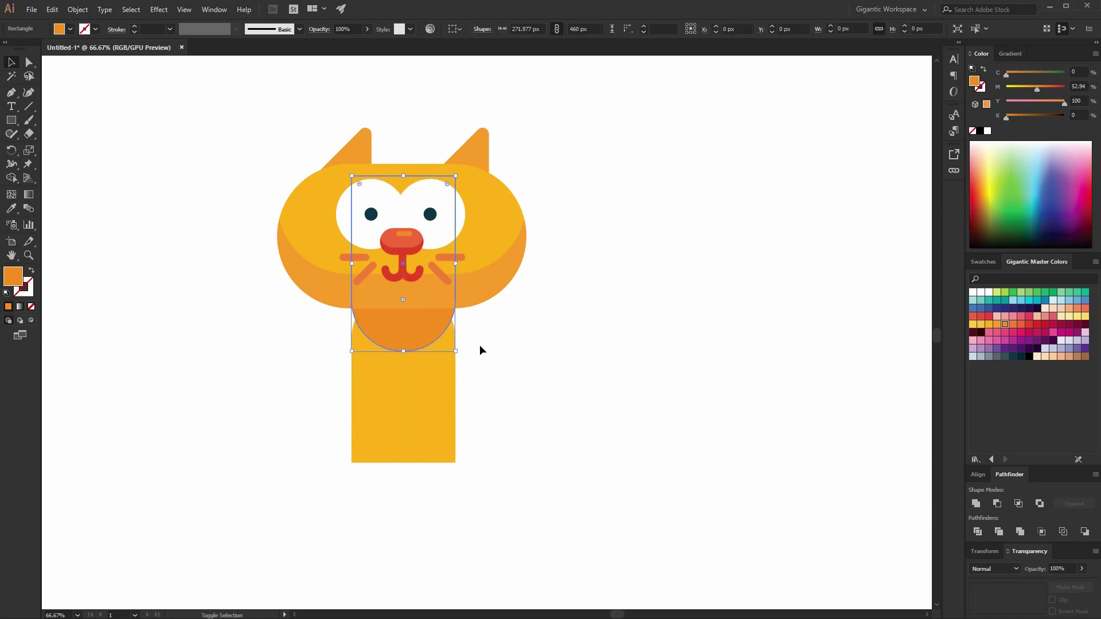
- Divide the body and the chin shadow shape with Pathfinder and ungroup the resulting pieces
{"action": "left_click", "coordinate": [405, 330], "text": "shift"}
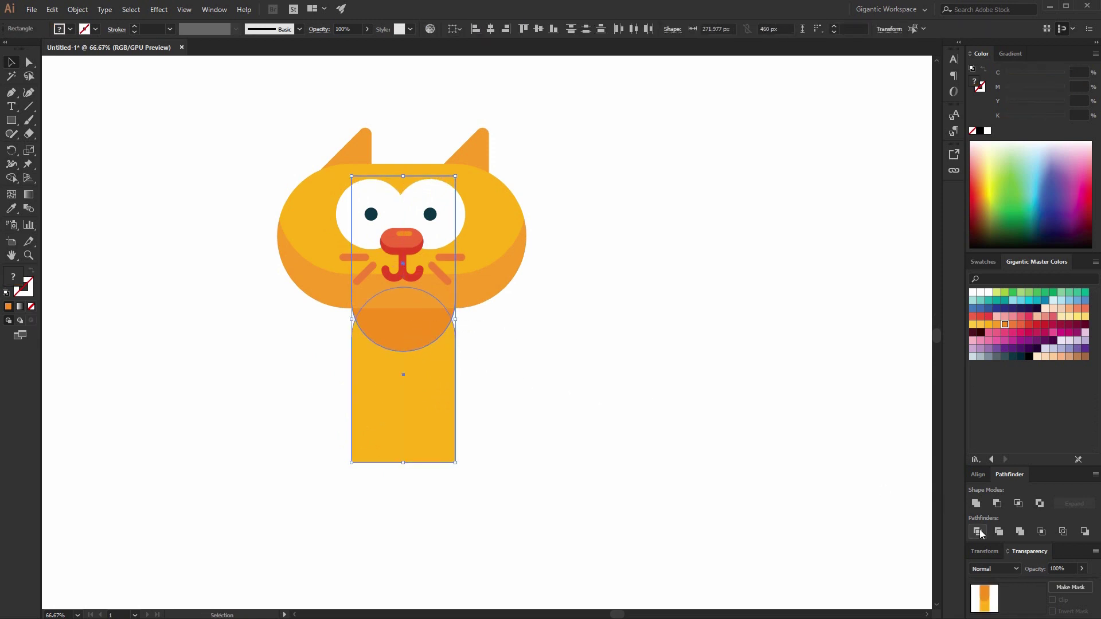
{"action": "left_click", "coordinate": [977, 532]}
{"action": "right_click", "coordinate": [418, 333]}
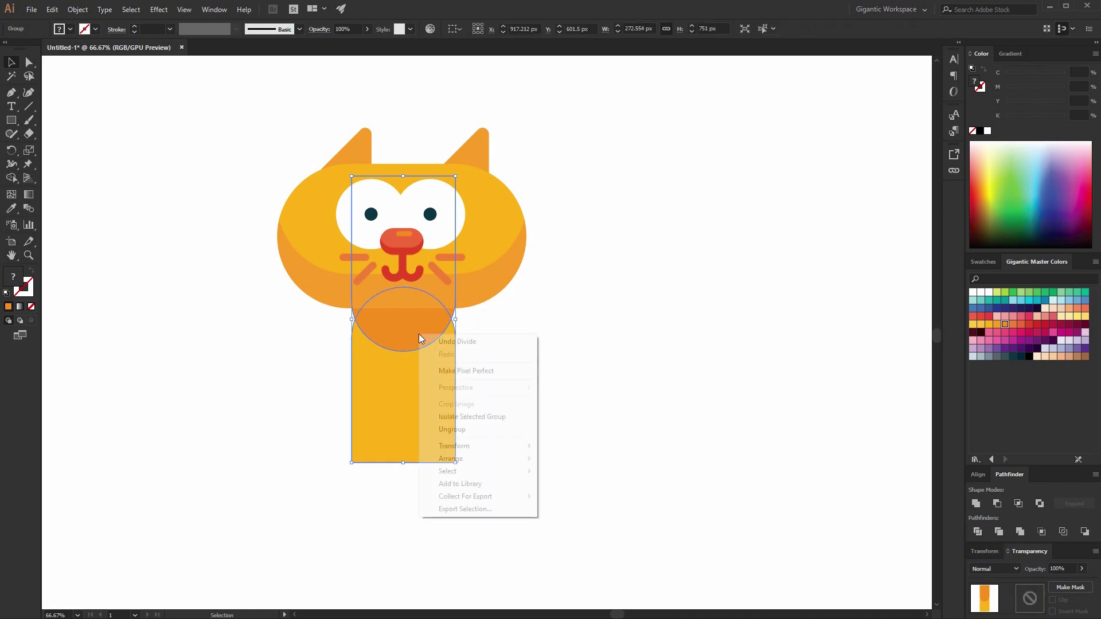
{"action": "left_click", "coordinate": [486, 430]}
- Delete the divided pieces of the shadow shape that lie outside the body outline
{"action": "left_click", "coordinate": [471, 370]}
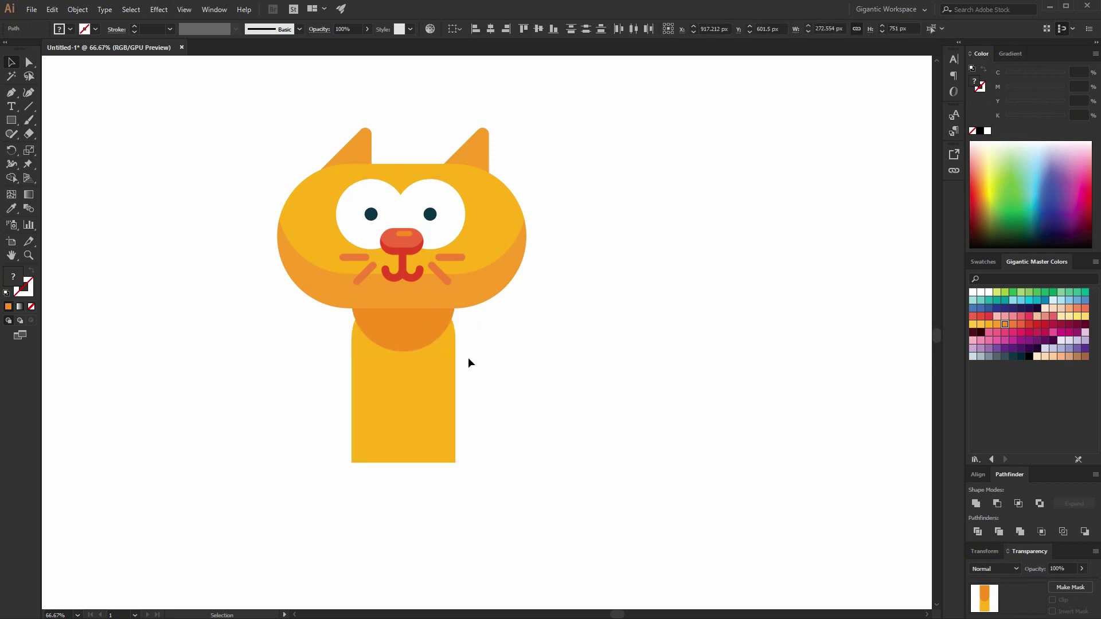
{"action": "left_click", "coordinate": [455, 312]}
{"action": "left_click", "coordinate": [476, 318]}
{"action": "left_click", "coordinate": [403, 424]}
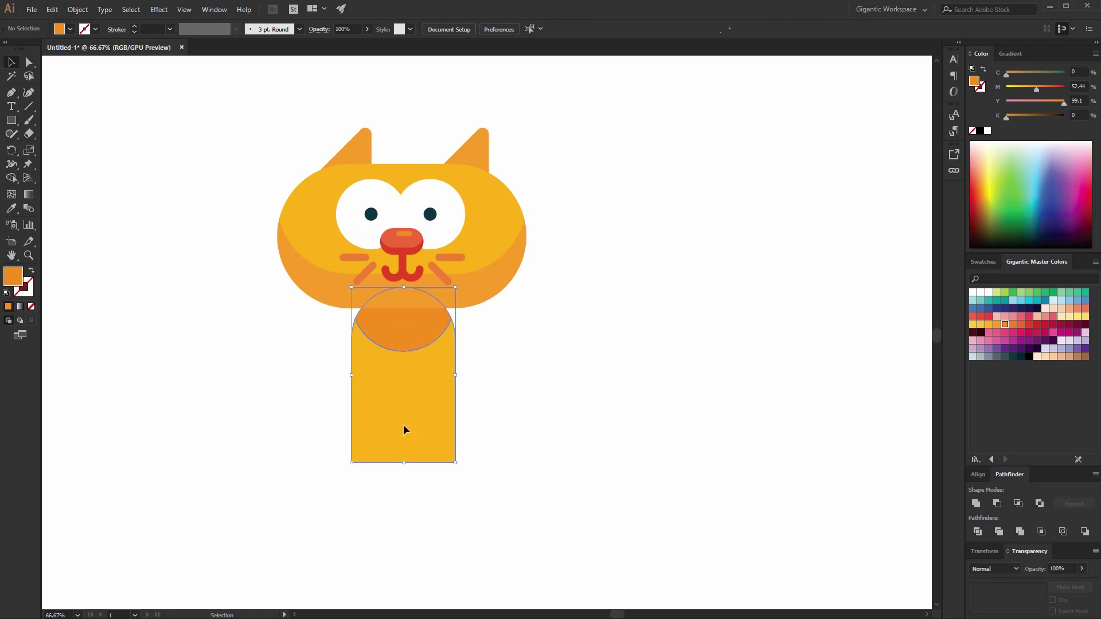
{"action": "left_click", "coordinate": [718, 392]}
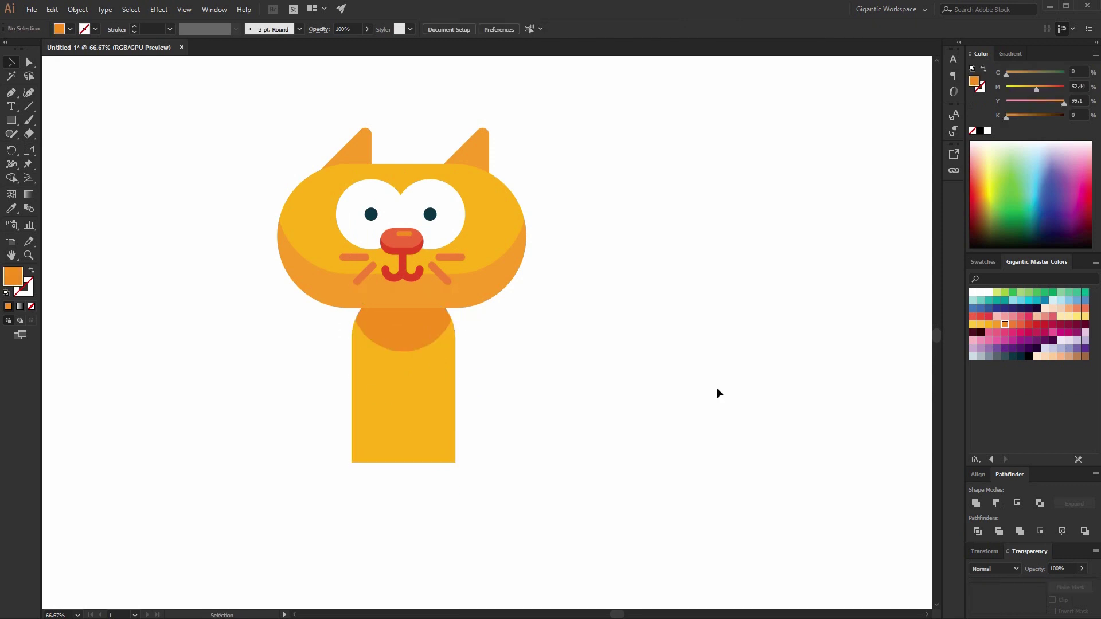
- Draw a 502 × 188 px orange rectangle across the lower end of the body and round its two upper corners
{"action": "key", "text": "m"}
{"action": "left_click_drag", "start_coordinate": [489, 391], "coordinate": [297, 462]}
{"action": "left_click", "coordinate": [28, 65]}
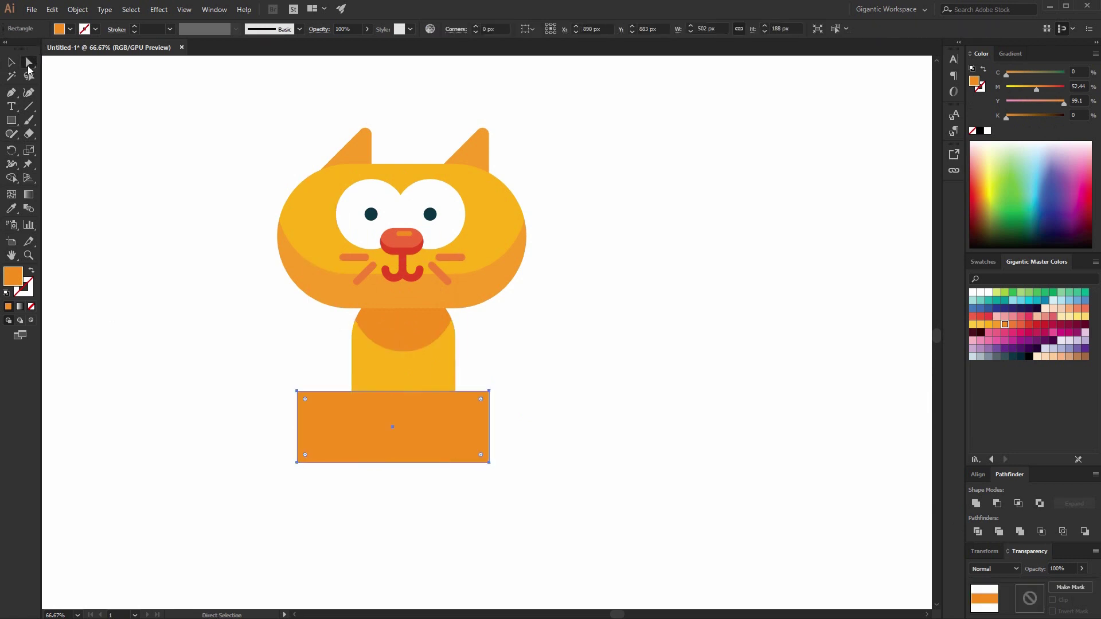
{"action": "left_click_drag", "start_coordinate": [321, 422], "coordinate": [321, 422]}
{"action": "left_click_drag", "start_coordinate": [550, 375], "coordinate": [453, 436]}
- Send the rounded orange rectangle to the back so it forms haunches on both sides of the body
{"action": "left_click", "coordinate": [12, 63]}
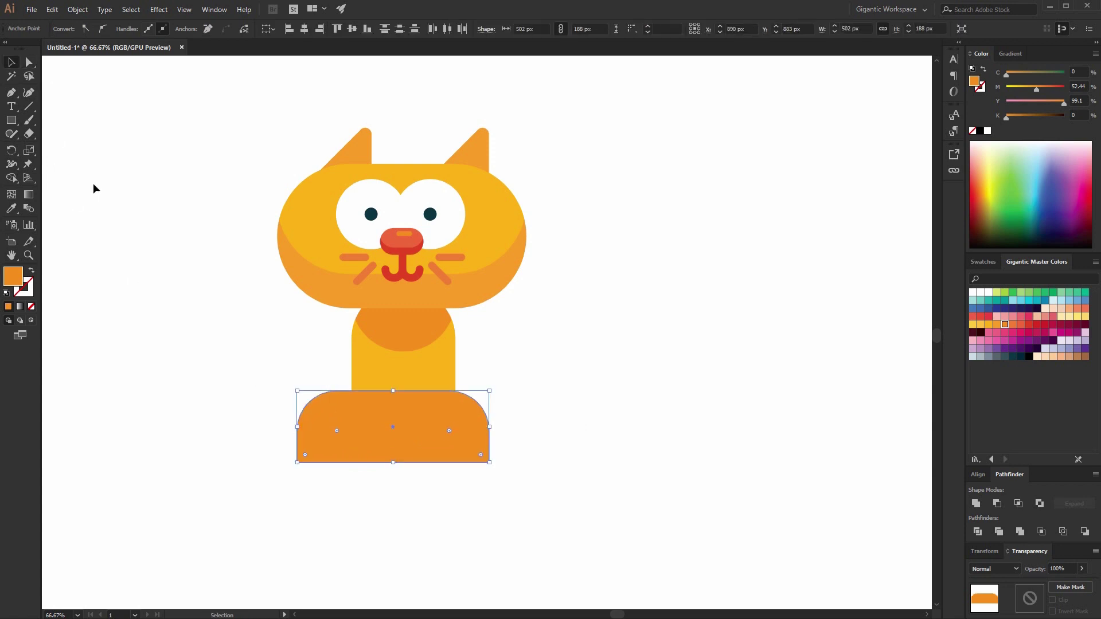
{"action": "right_click", "coordinate": [356, 440]}
{"action": "mouse_move", "coordinate": [387, 617]}
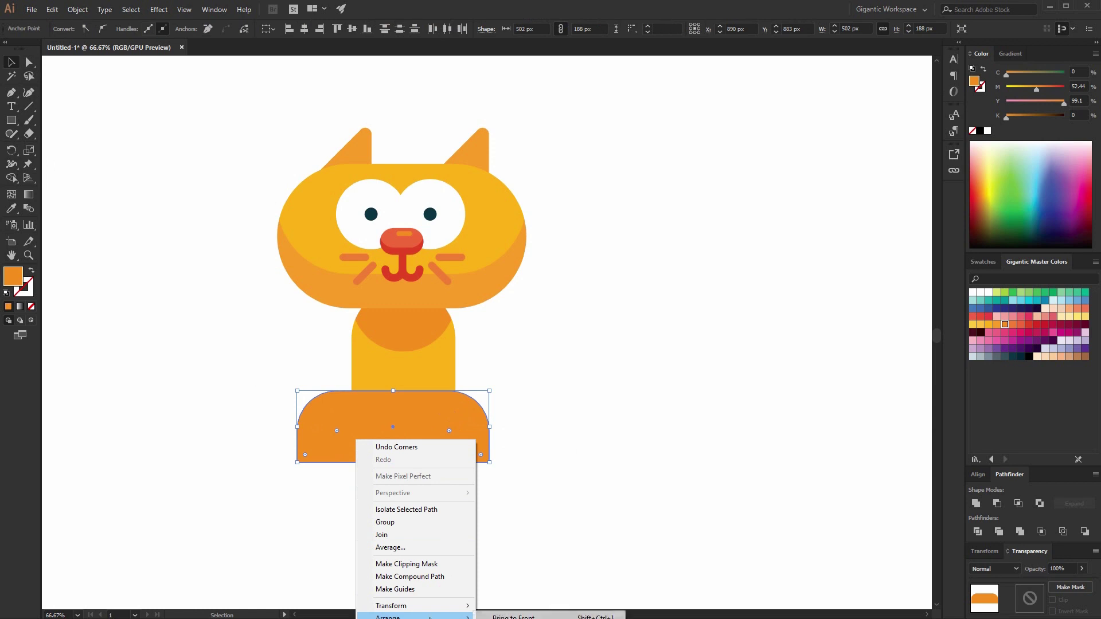
{"action": "left_click", "coordinate": [516, 618]}
{"action": "left_click", "coordinate": [736, 435]}
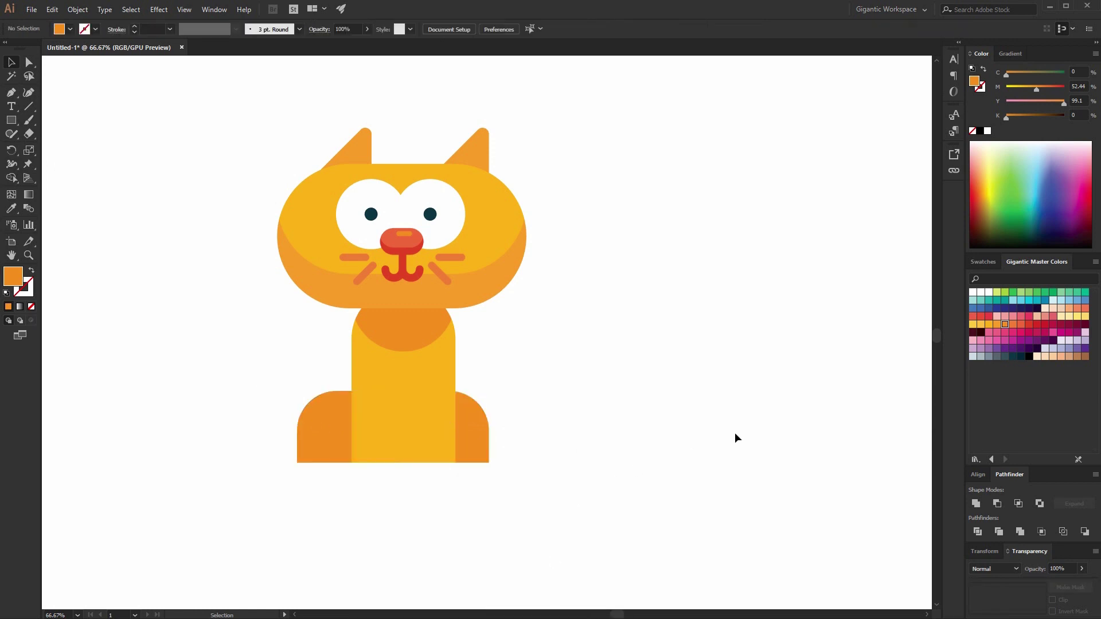
- Try moving the left ear inward and shifting both ears left to centre them on the head
{"action": "key", "text": "ctrl+1"}
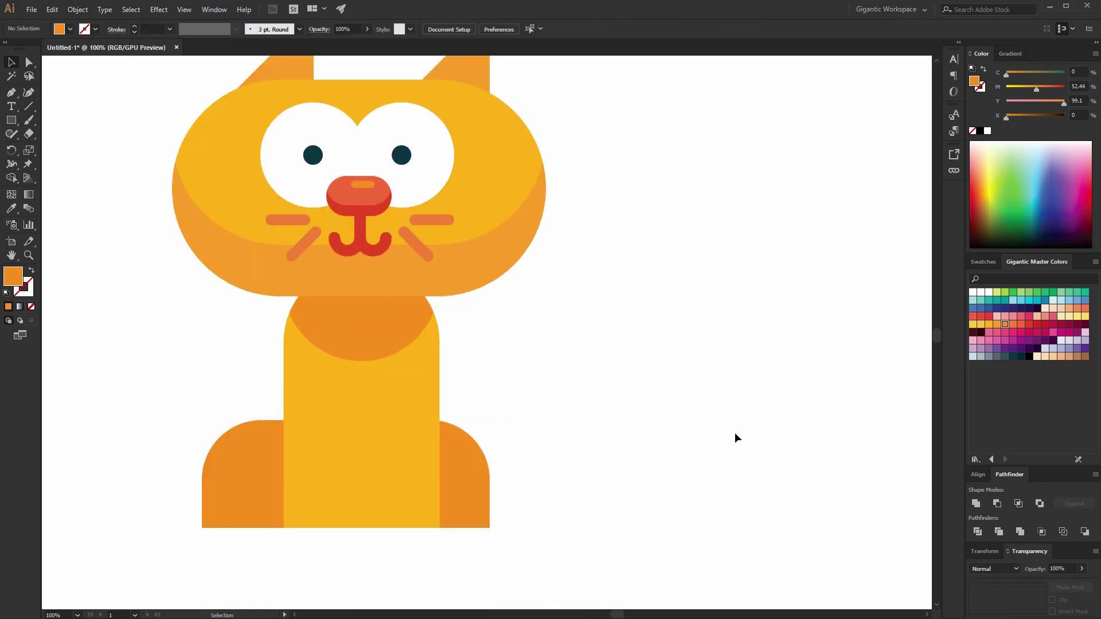
{"action": "scroll", "coordinate": [523, 153], "scroll_direction": "up", "scroll_amount": 5}
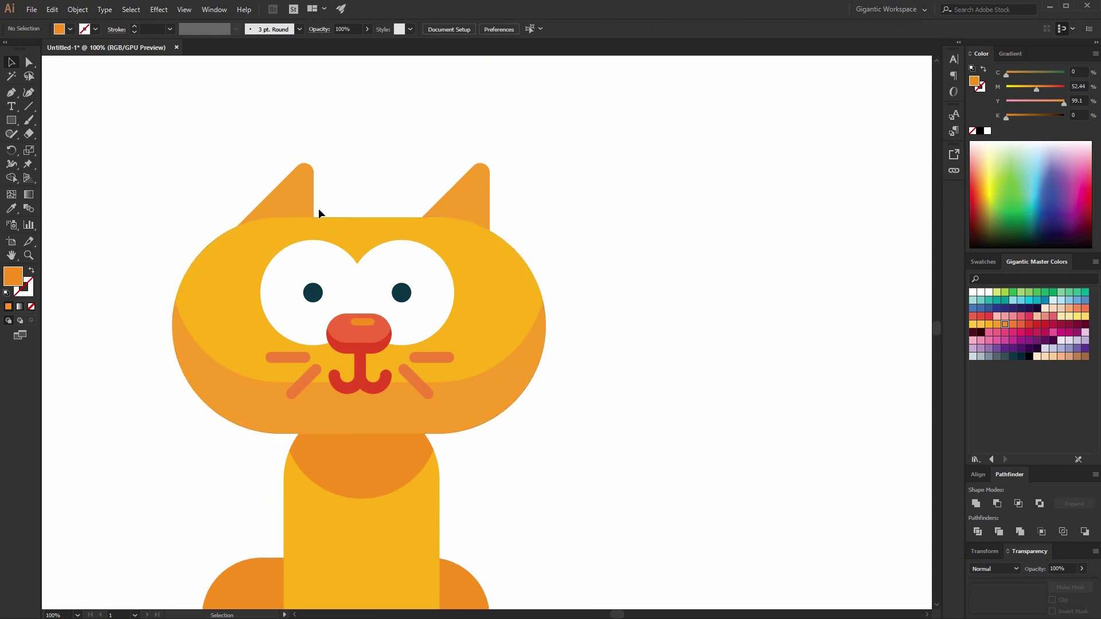
{"action": "left_click", "coordinate": [312, 206]}
{"action": "left_click_drag", "start_coordinate": [302, 204], "coordinate": [373, 205]}
{"action": "left_click", "coordinate": [635, 241]}
{"action": "scroll", "coordinate": [635, 241], "scroll_direction": "down", "scroll_amount": 2}
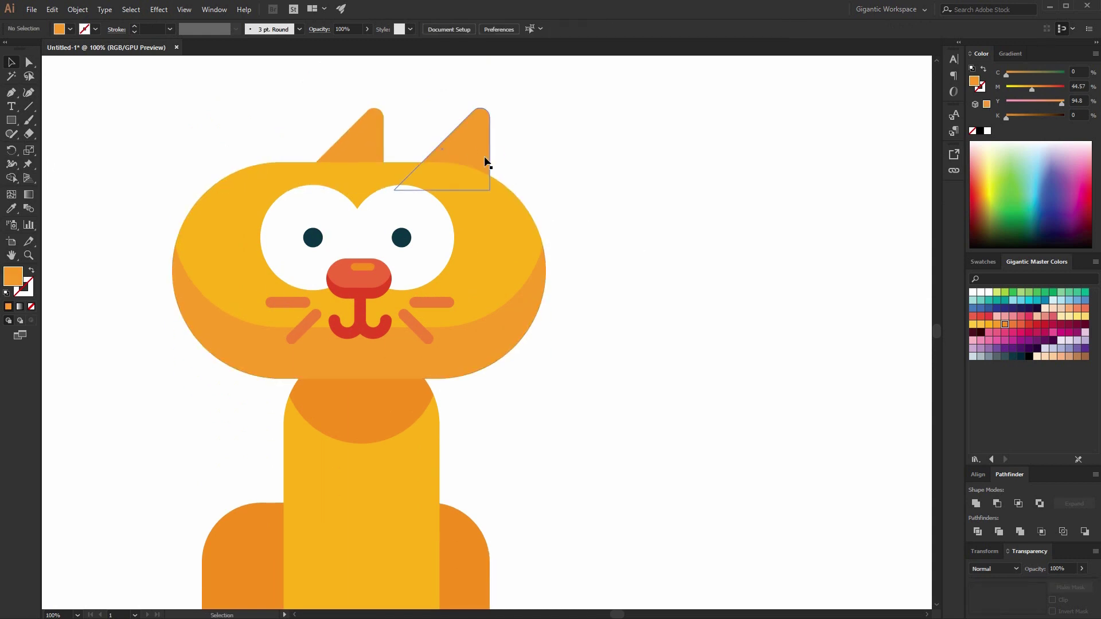
{"action": "left_click", "coordinate": [484, 156]}
{"action": "left_click", "coordinate": [360, 132], "text": "shift"}
{"action": "left_click_drag", "start_coordinate": [462, 155], "coordinate": [420, 155]}
{"action": "left_click", "coordinate": [599, 167]}
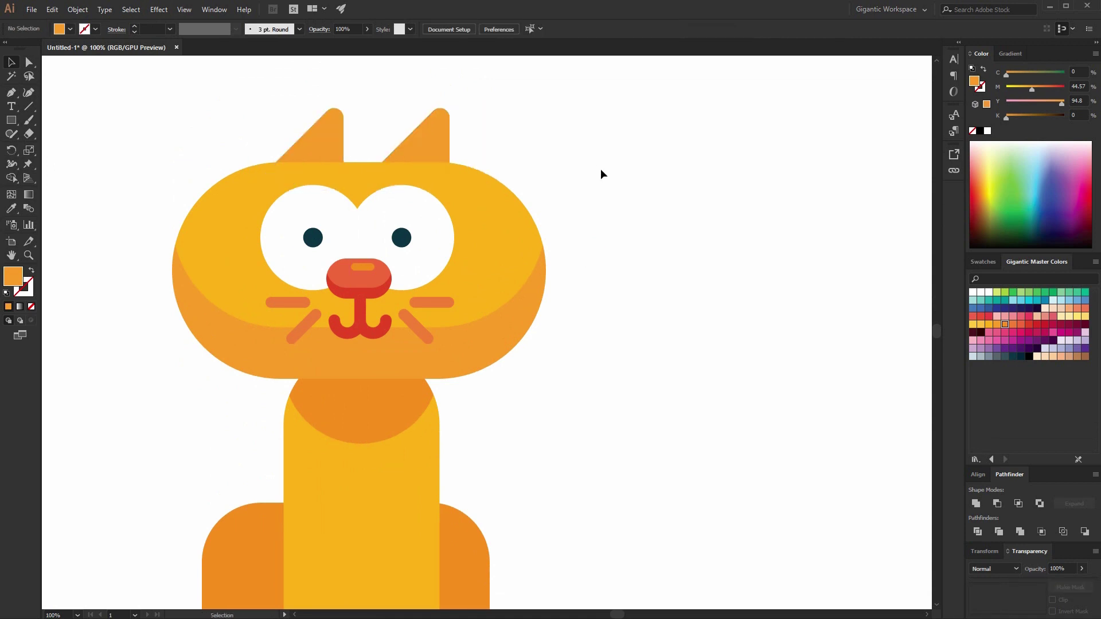
- Undo the ear moves
{"action": "key", "text": "ctrl+y"}
{"action": "key", "text": "ctrl+y"}
{"action": "key", "text": "ctrl+z"}
{"action": "key", "text": "ctrl+z"}
- Reflect the left ear across the vertical axis so it mirrors the right ear
{"action": "right_click", "coordinate": [284, 139]}
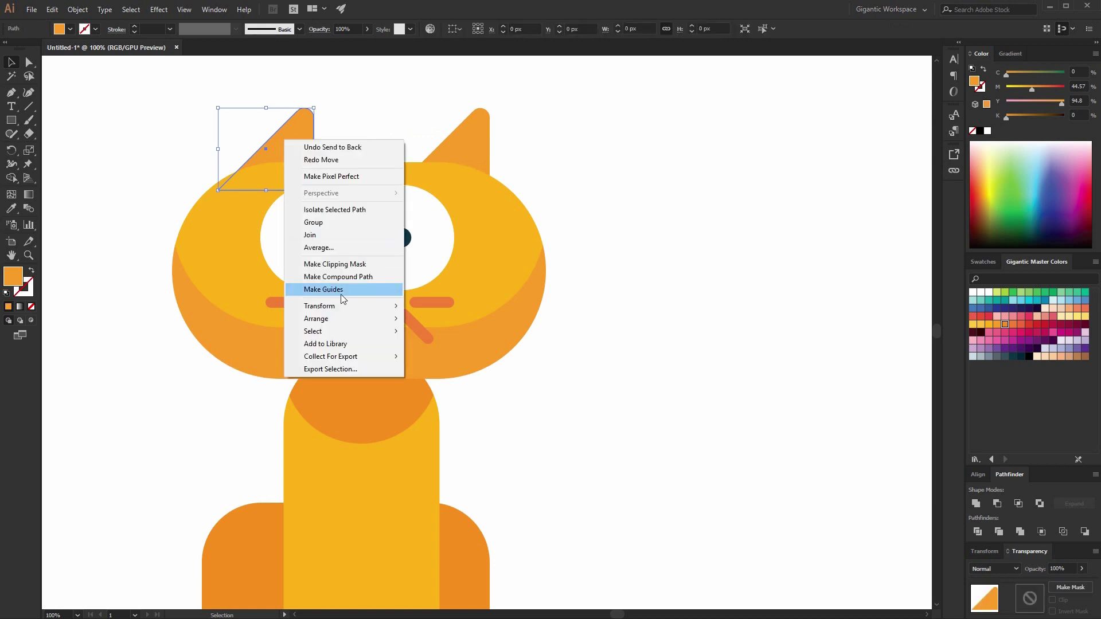
{"action": "mouse_move", "coordinate": [344, 305]}
{"action": "left_click", "coordinate": [438, 347]}
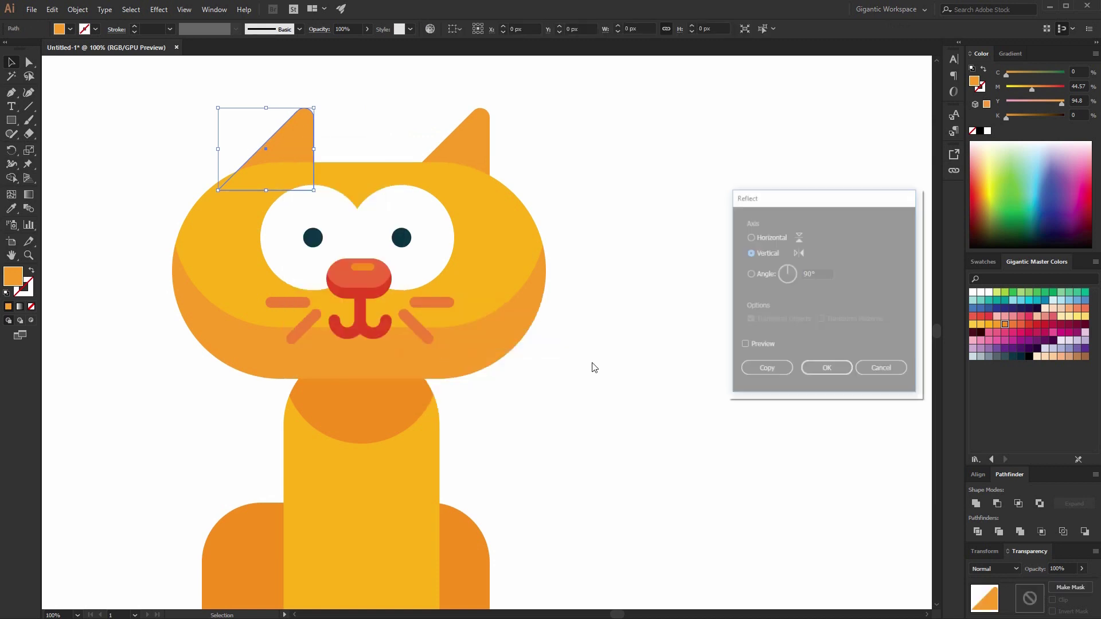
{"action": "left_click", "coordinate": [826, 368]}
{"action": "left_click", "coordinate": [814, 366]}
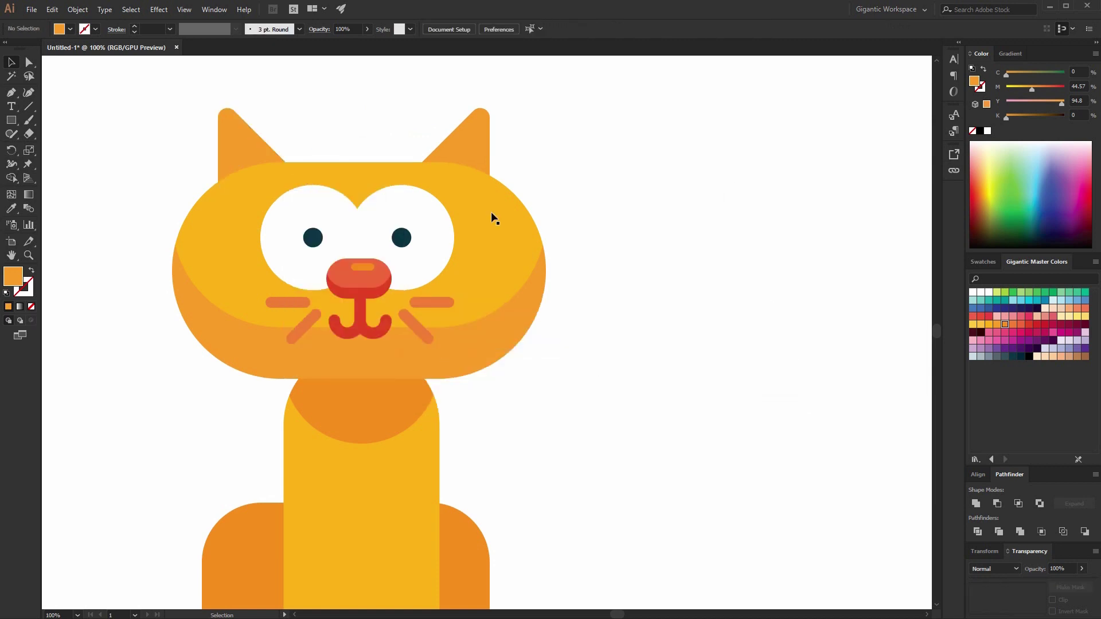
- Nudge the left ear inward, then shift both ears slightly left so they sit centred on the head
{"action": "left_click", "coordinate": [288, 150]}
{"action": "key", "text": "Right"}
{"action": "key", "text": "Right"}
{"action": "left_click_drag", "start_coordinate": [523, 140], "coordinate": [236, 161]}
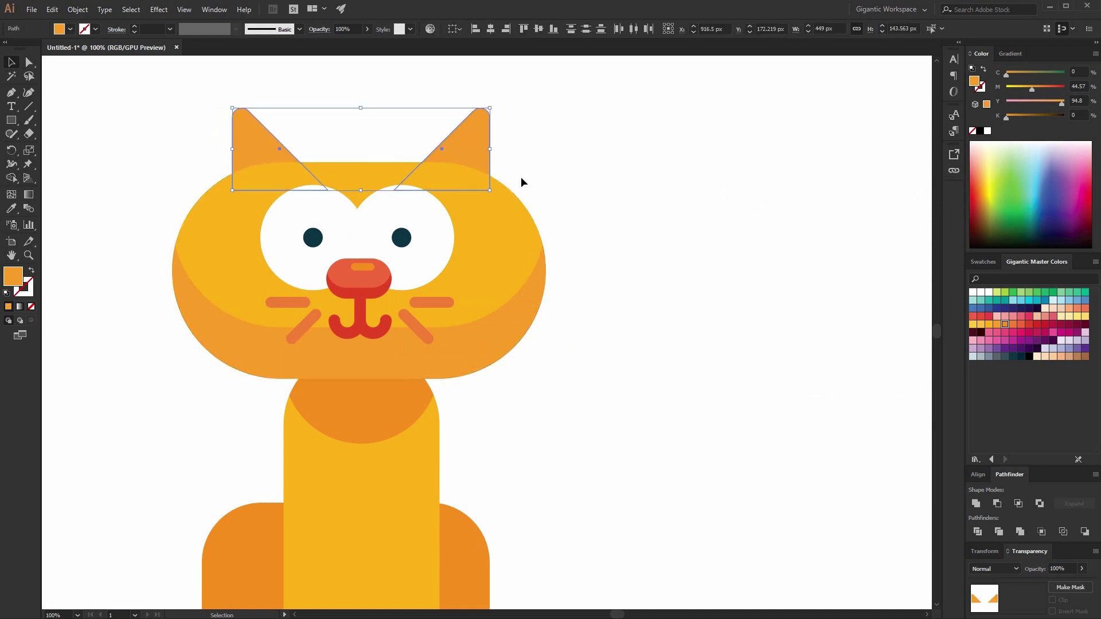
{"action": "left_click", "coordinate": [597, 190]}
- Nudge all four whiskers slightly down on the face
{"action": "key", "text": "ctrl+minus"}
{"action": "key", "text": "ctrl+minus"}
{"action": "key", "text": "ctrl+minus"}
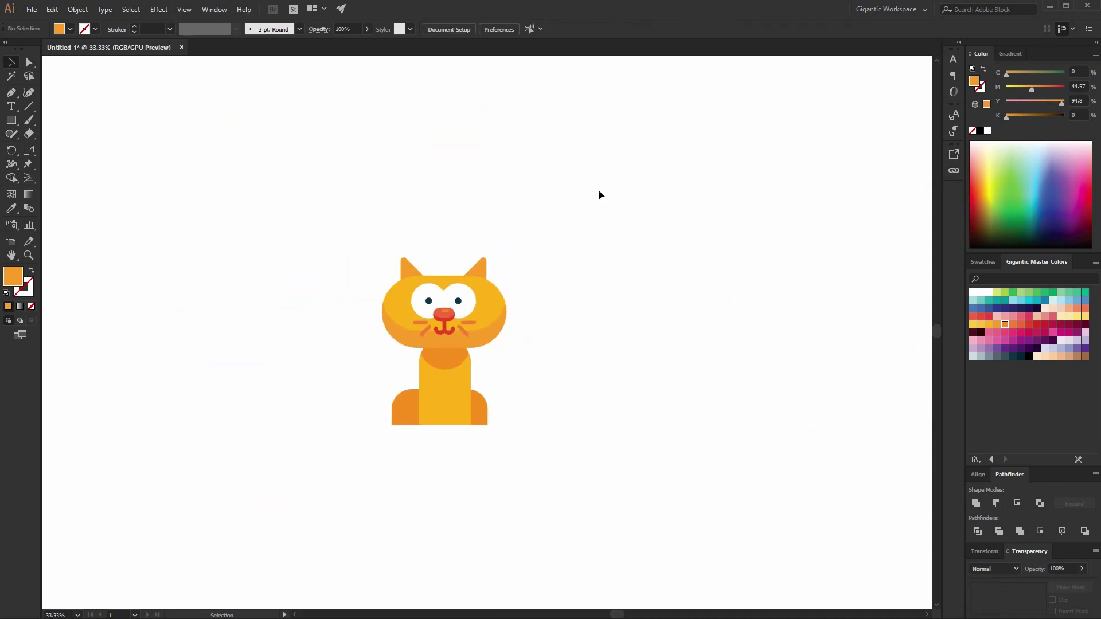
{"action": "key", "text": "ctrl+plus"}
{"action": "key", "text": "ctrl+plus"}
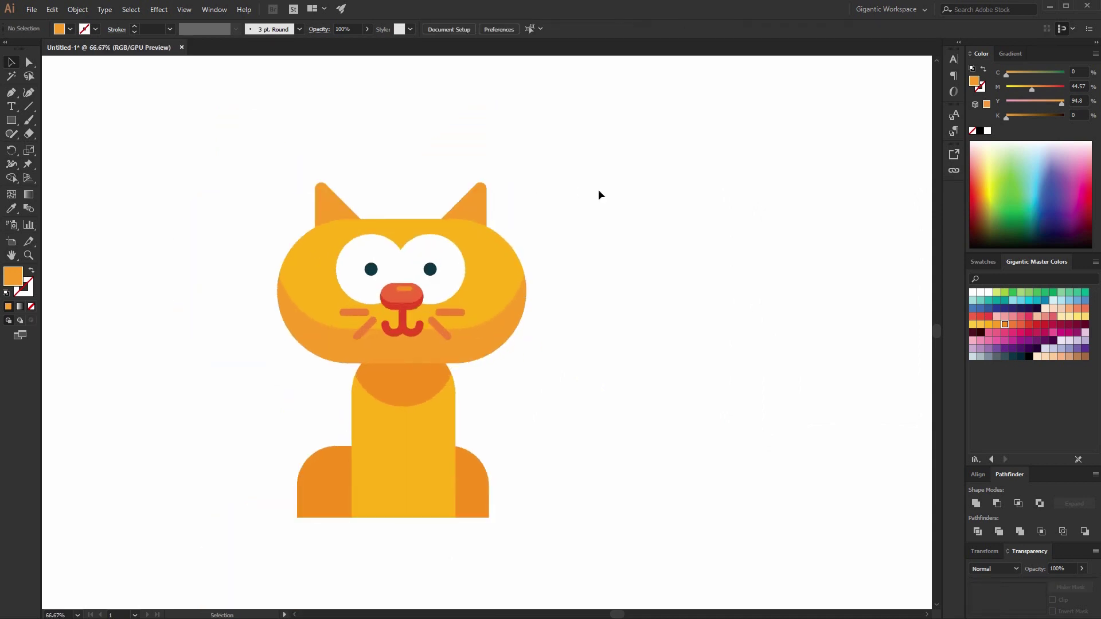
{"action": "left_click", "coordinate": [462, 311]}
{"action": "left_click", "coordinate": [642, 318]}
{"action": "key", "text": "ctrl+plus"}
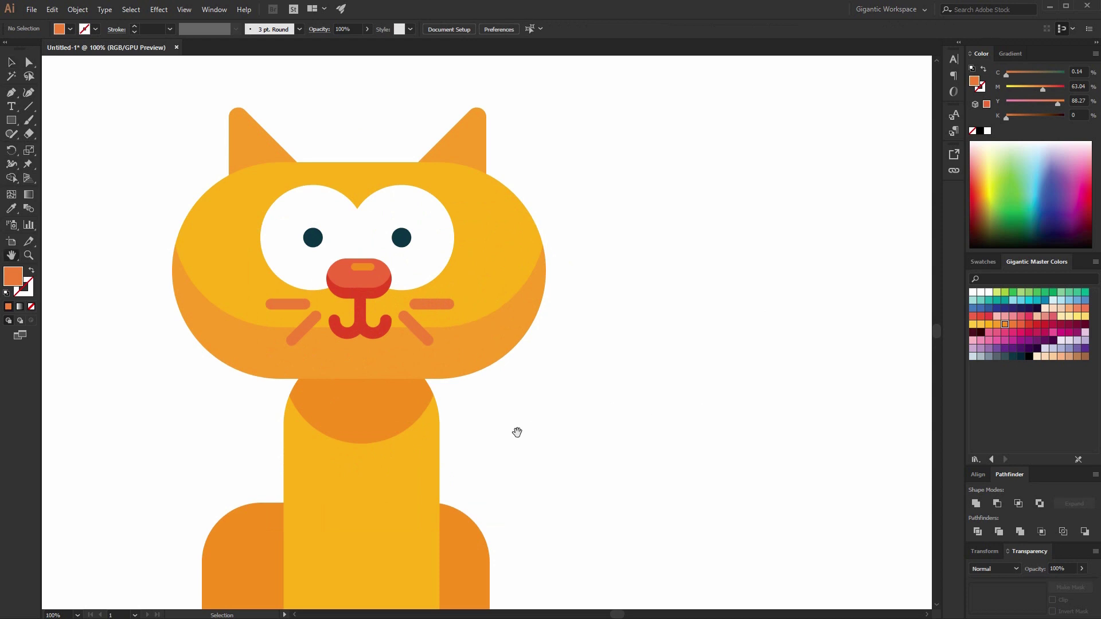
{"action": "left_click_drag", "start_coordinate": [516, 431], "coordinate": [749, 399]}
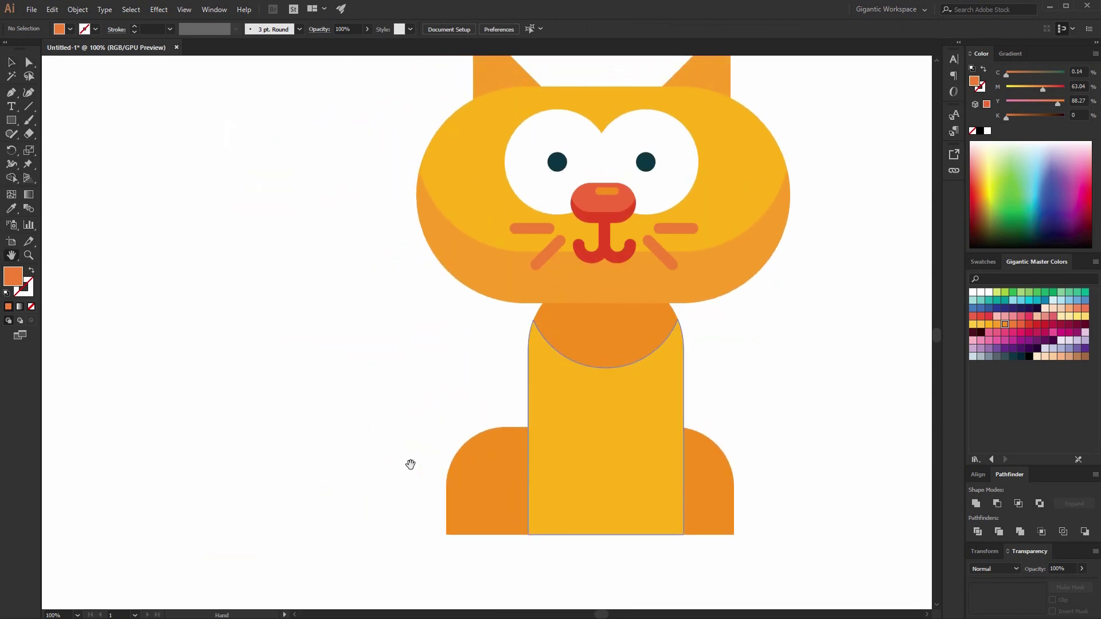
- Draw an open stepped path with the Pen tool beside the left haunch, with five corner points running horizontally and vertically
{"action": "key", "text": "p"}
{"action": "left_click", "coordinate": [408, 491]}
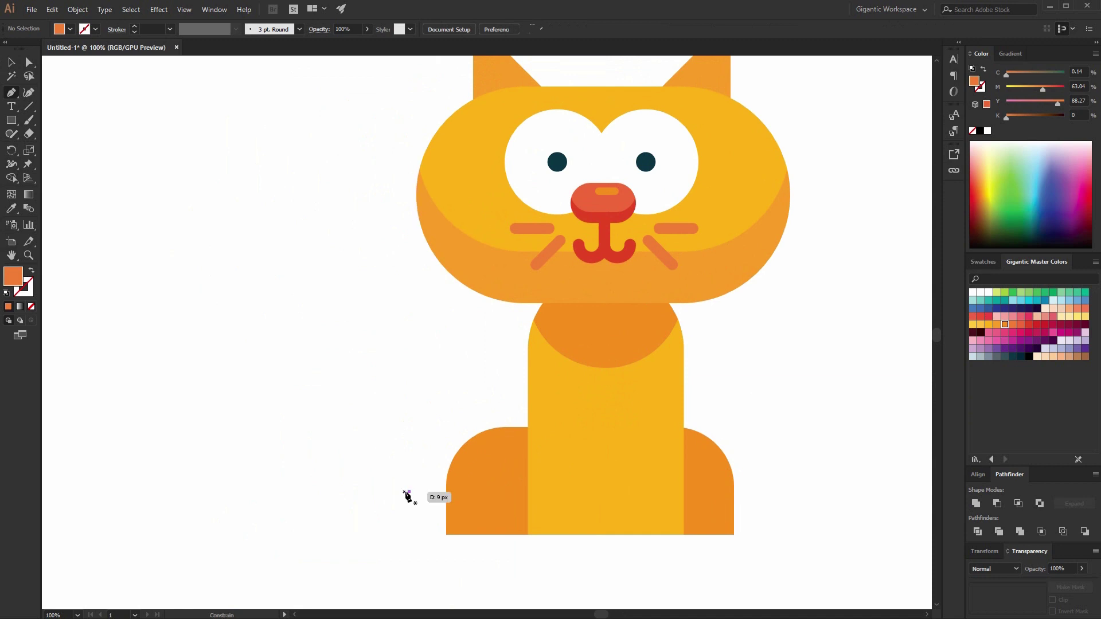
{"action": "left_click", "coordinate": [284, 491]}
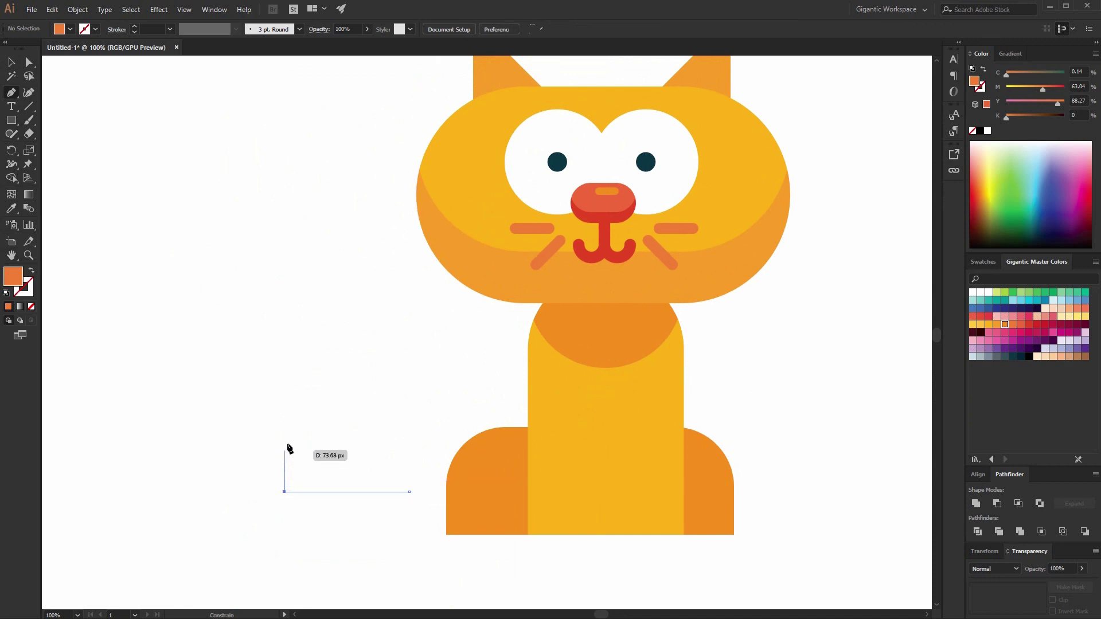
{"action": "left_click", "coordinate": [284, 432]}
{"action": "left_click", "coordinate": [351, 432]}
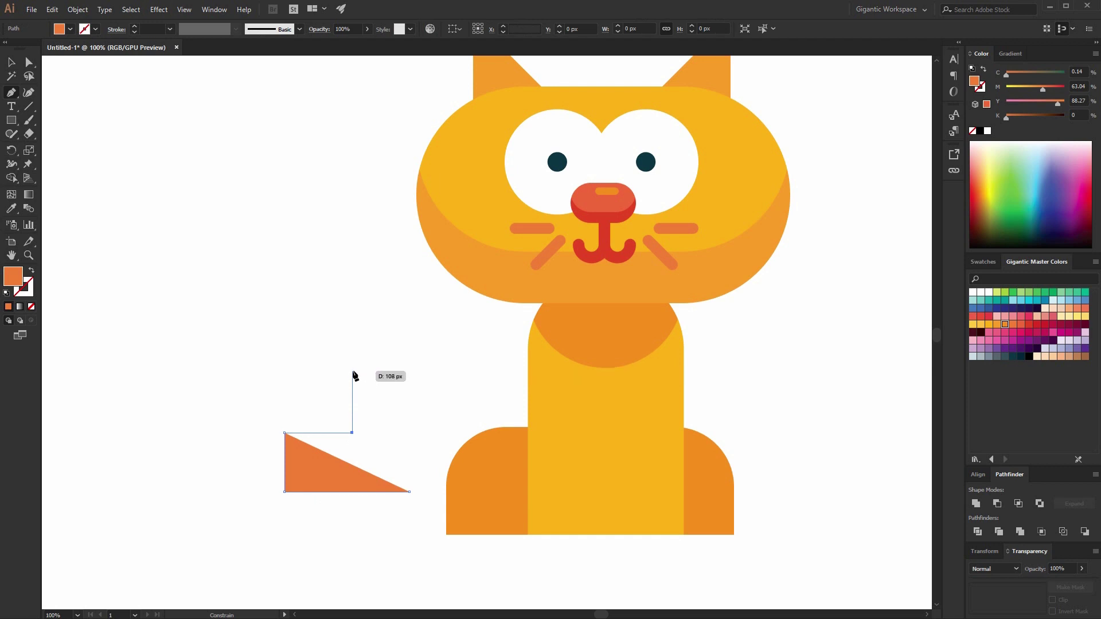
{"action": "left_click", "coordinate": [352, 368]}
{"action": "right_click", "coordinate": [355, 374]}
{"action": "key", "text": "Escape"}
- Round the inner corners of the stepped path to 43 px so it curves like a tail
{"action": "key", "text": "a"}
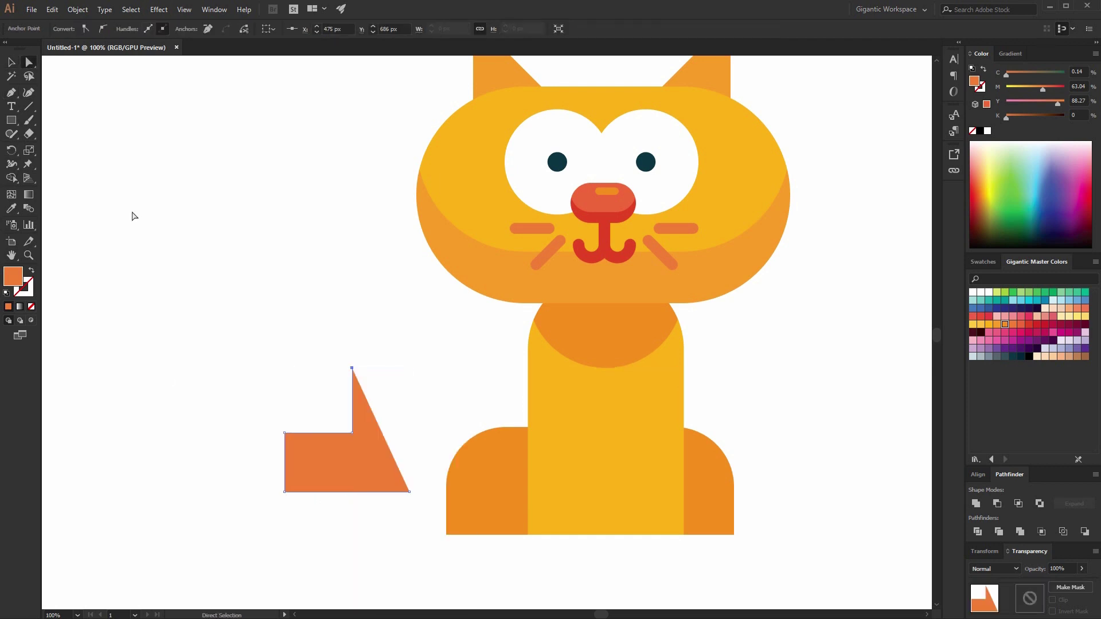
{"action": "left_click", "coordinate": [306, 491]}
{"action": "left_click_drag", "start_coordinate": [292, 443], "coordinate": [327, 410]}
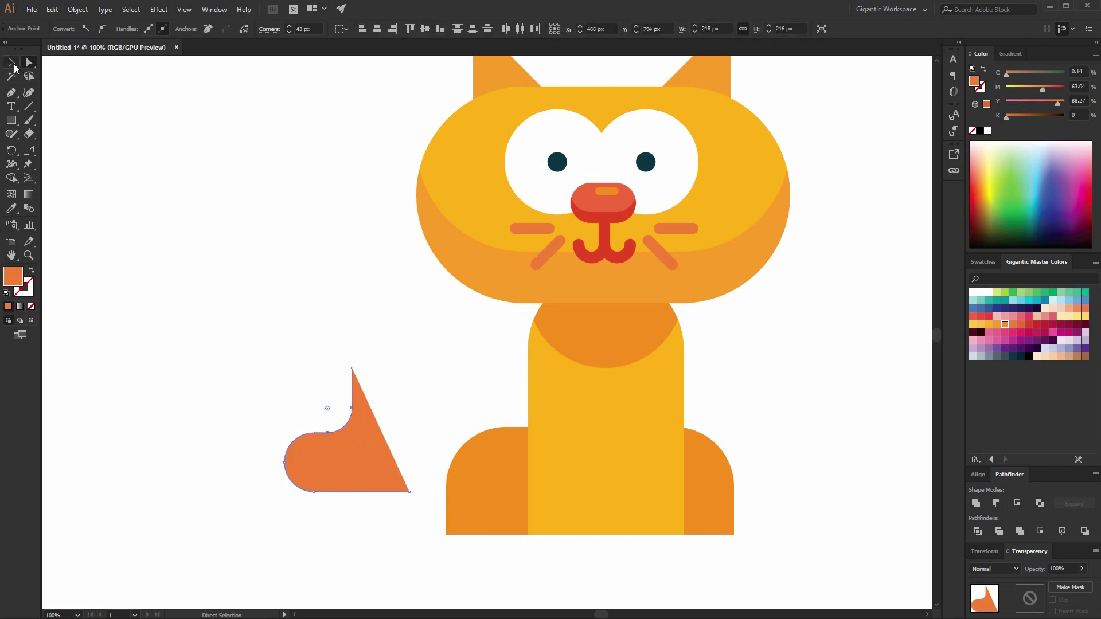
- Turn the tail path's orange fill into a 49 pt stroke with no fill and round caps
{"action": "left_click", "coordinate": [12, 63]}
{"action": "left_click", "coordinate": [385, 371]}
{"action": "left_click_drag", "start_coordinate": [385, 371], "coordinate": [293, 442]}
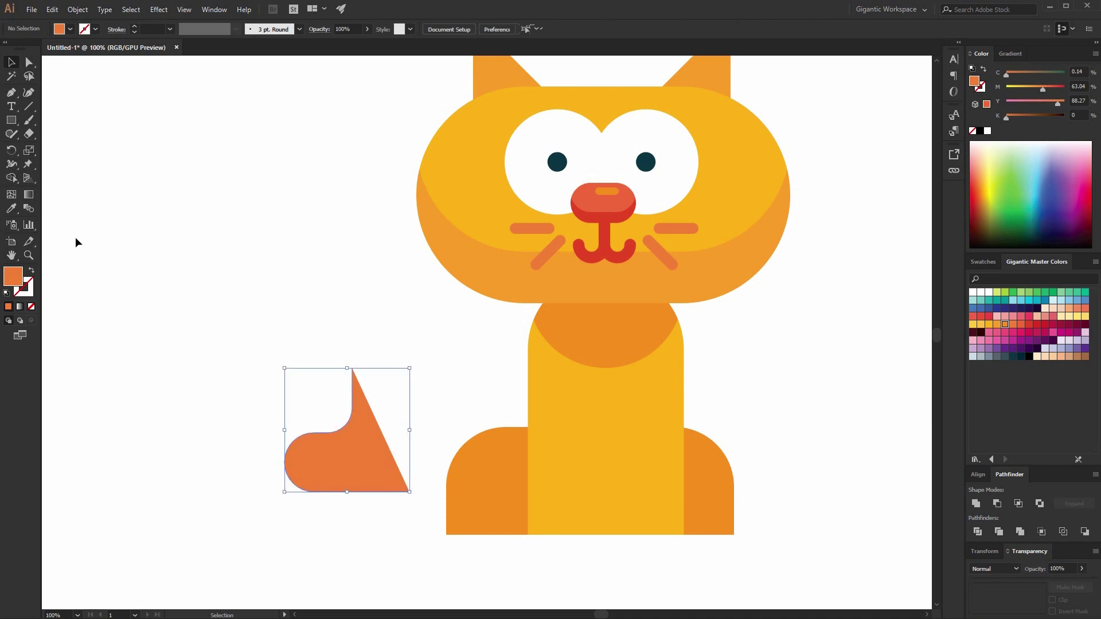
{"action": "left_click", "coordinate": [32, 273]}
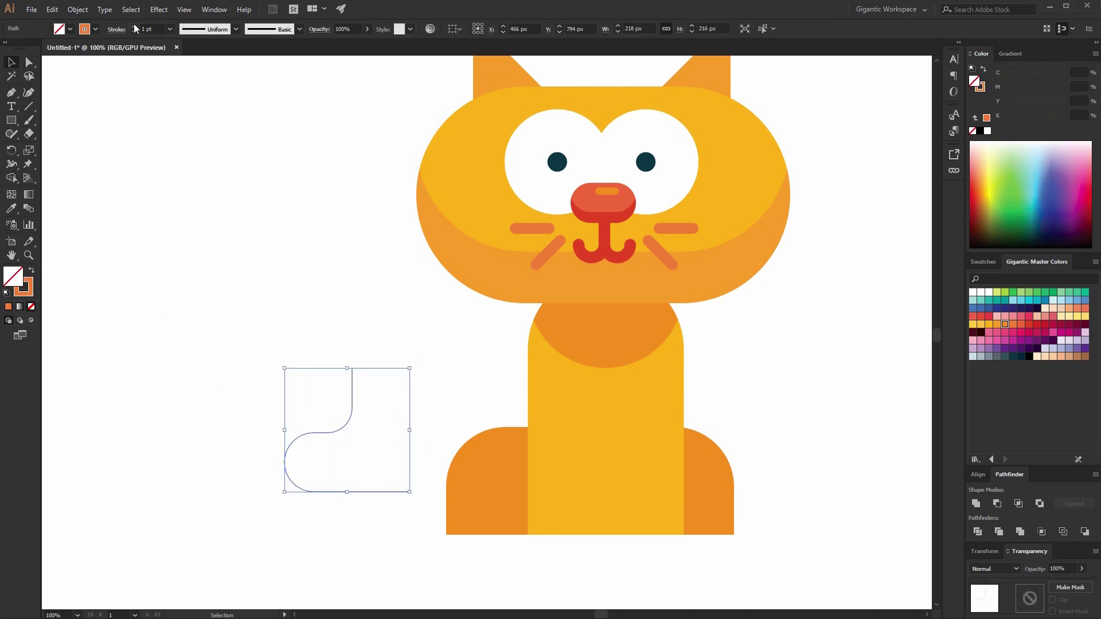
{"action": "left_click_drag", "start_coordinate": [135, 25], "coordinate": [135, 25]}
{"action": "left_click", "coordinate": [117, 30]}
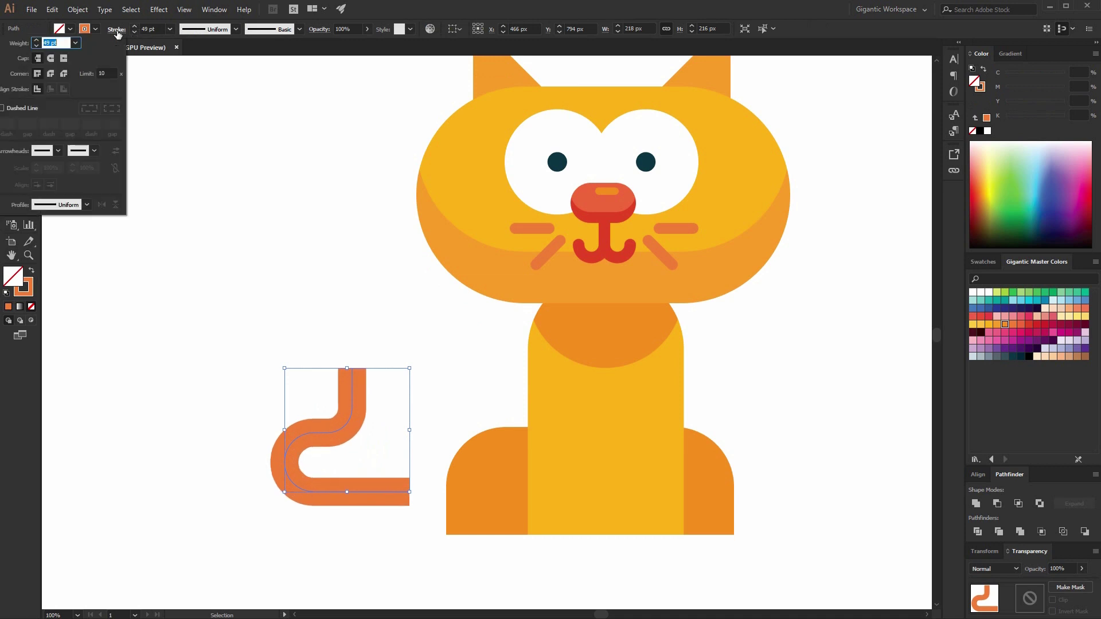
{"action": "left_click", "coordinate": [50, 57]}
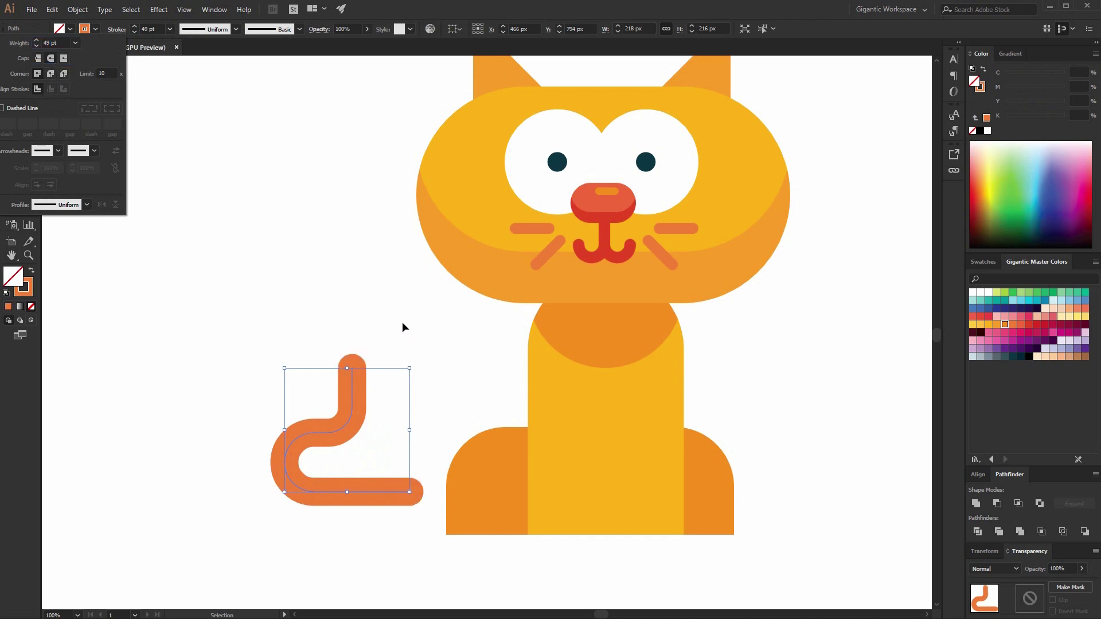
- Move the tail against the left haunch, enlarge it to about 269 by 267 px and send it behind the body
{"action": "left_click_drag", "start_coordinate": [352, 417], "coordinate": [416, 443]}
{"action": "left_click_drag", "start_coordinate": [474, 396], "coordinate": [502, 366]}
{"action": "right_click", "coordinate": [427, 415]}
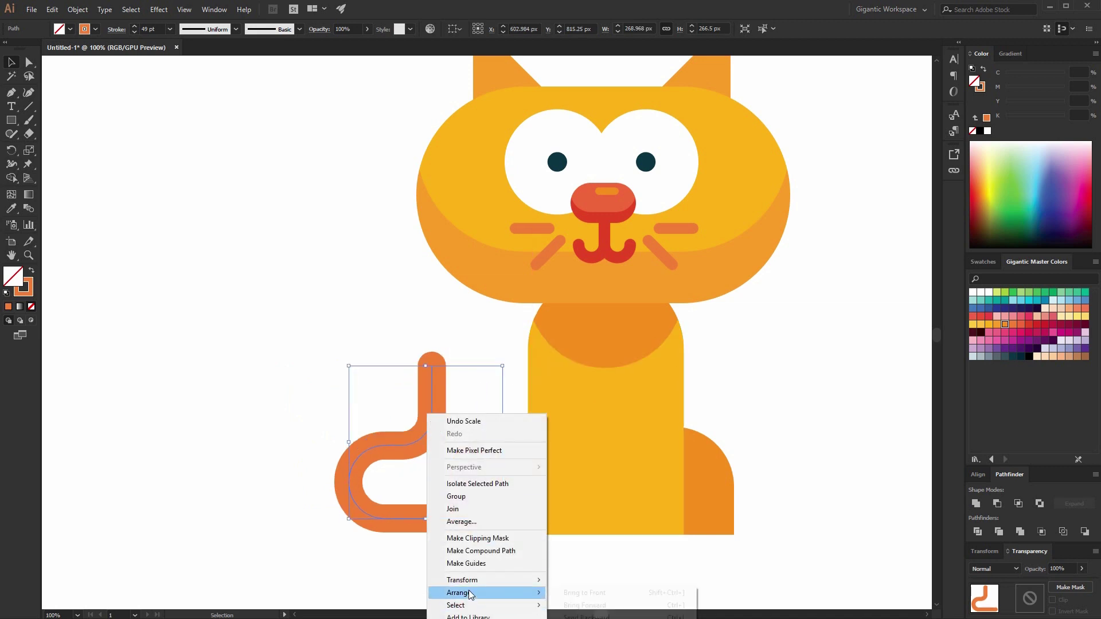
{"action": "mouse_move", "coordinate": [458, 592]}
{"action": "left_click", "coordinate": [596, 613]}
{"action": "left_click", "coordinate": [783, 459]}
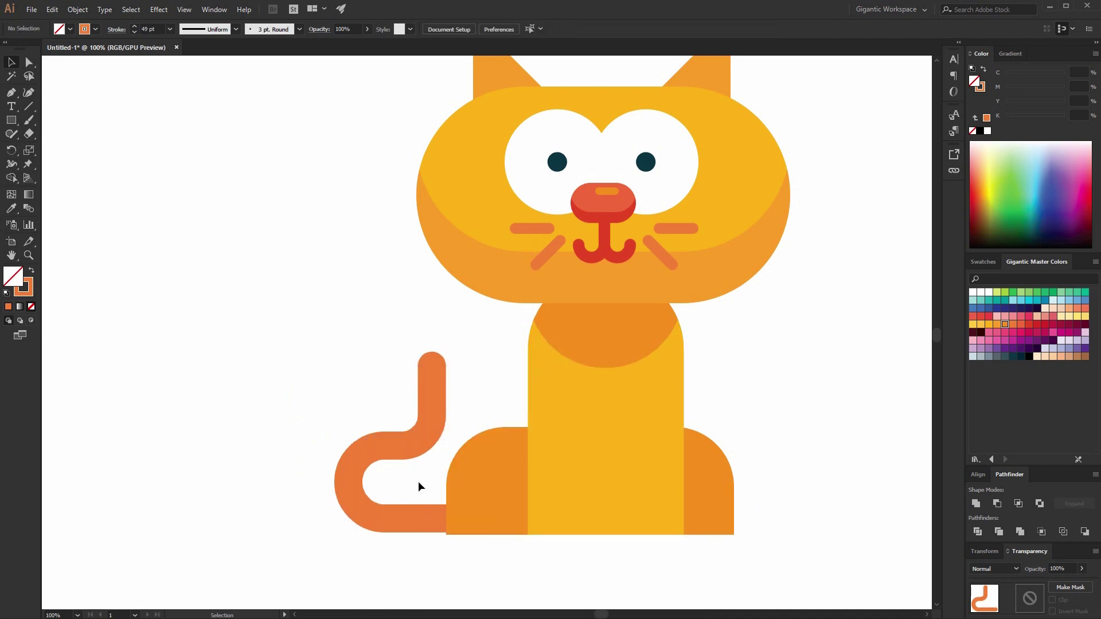
- Nudge the tail slightly left and down so its lower edge lines up with the base of the haunches
{"action": "left_click", "coordinate": [369, 434]}
{"action": "left_click_drag", "start_coordinate": [370, 435], "coordinate": [366, 431]}
{"action": "key", "text": "Left"}
{"action": "key", "text": "Left"}
{"action": "key", "text": "Left"}
{"action": "key", "text": "Left"}
{"action": "key", "text": "Left"}
{"action": "key", "text": "Left"}
{"action": "key", "text": "Left"}
{"action": "key", "text": "Left"}
{"action": "key", "text": "Left"}
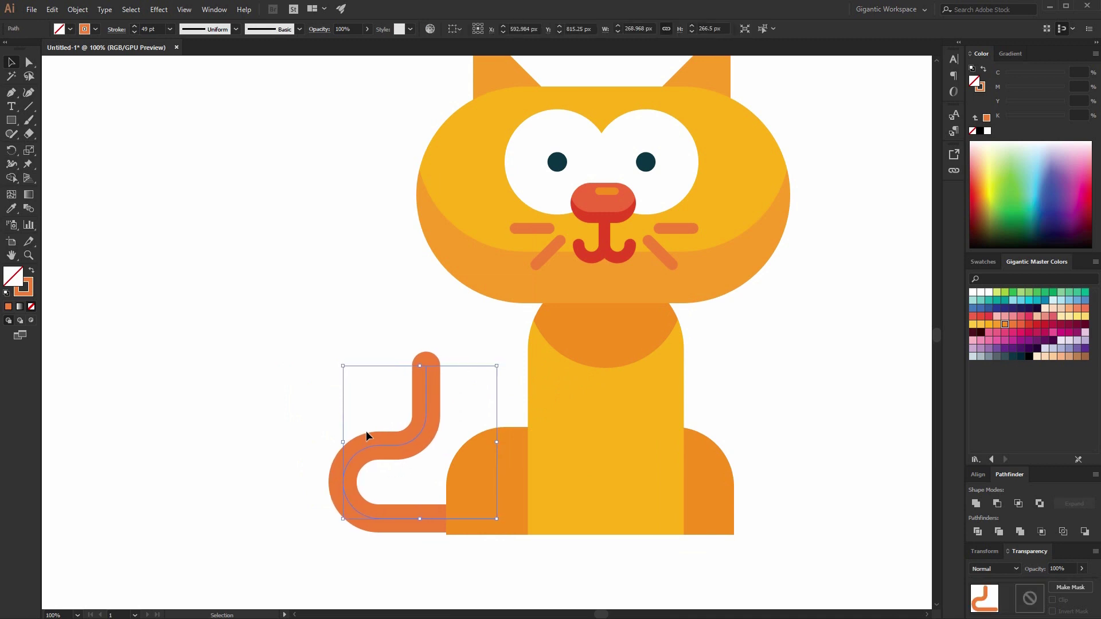
{"action": "key", "text": "Down"}
{"action": "key", "text": "Down"}
{"action": "key", "text": "Down"}
{"action": "key", "text": "Down"}
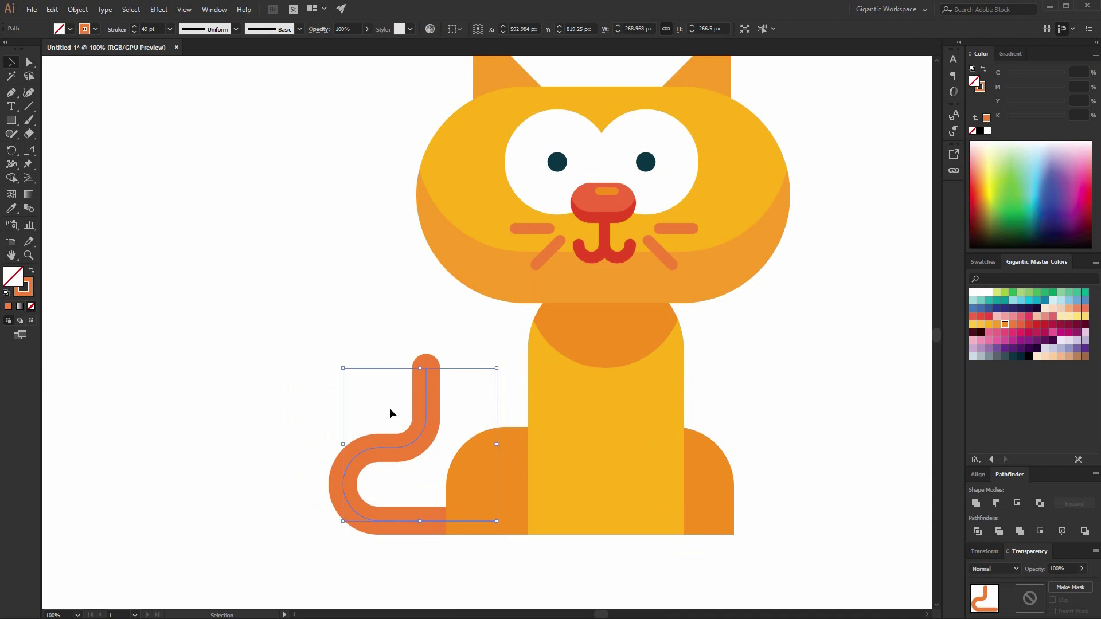
- On a copy of the tail in front of the original, delete the lower anchor points, keeping only the upper straight segment
{"action": "key", "text": "a"}
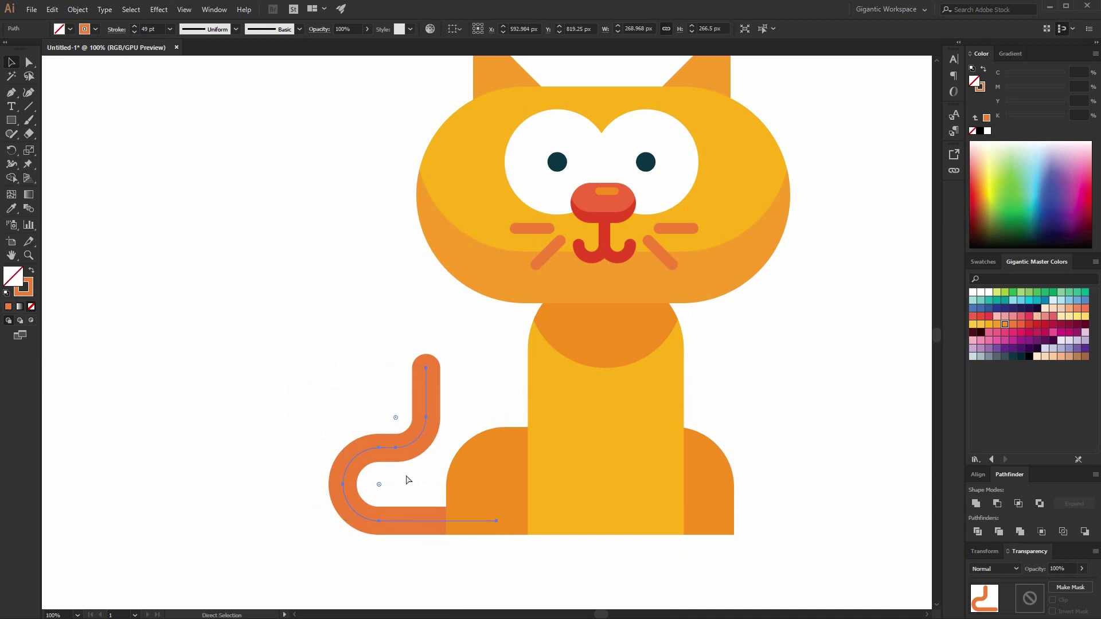
{"action": "left_click", "coordinate": [28, 62]}
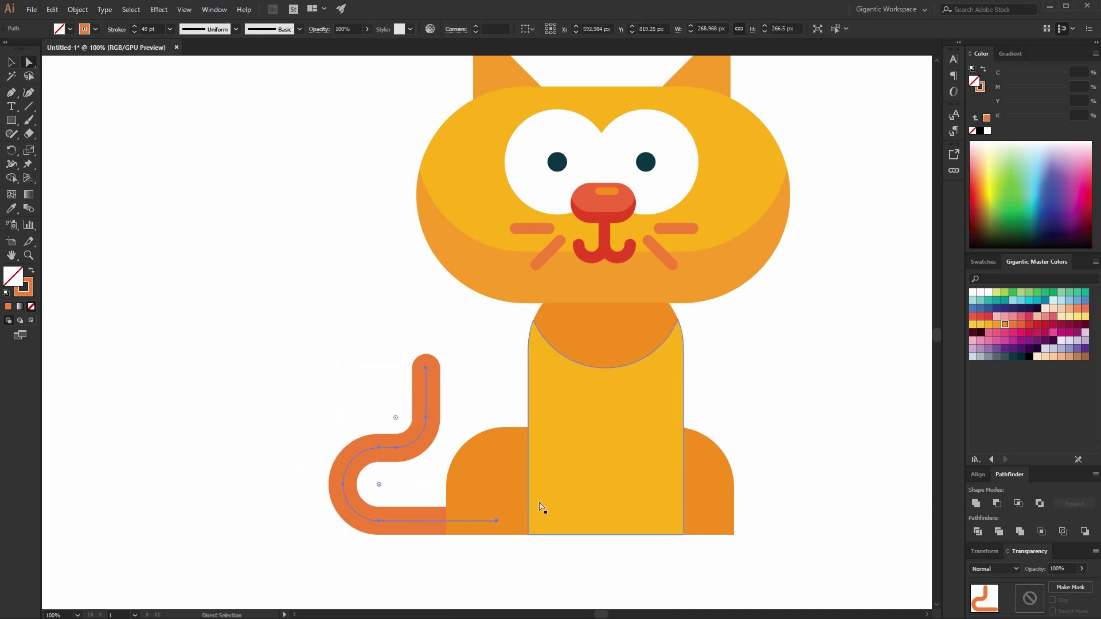
{"action": "left_click_drag", "start_coordinate": [498, 522], "coordinate": [399, 522]}
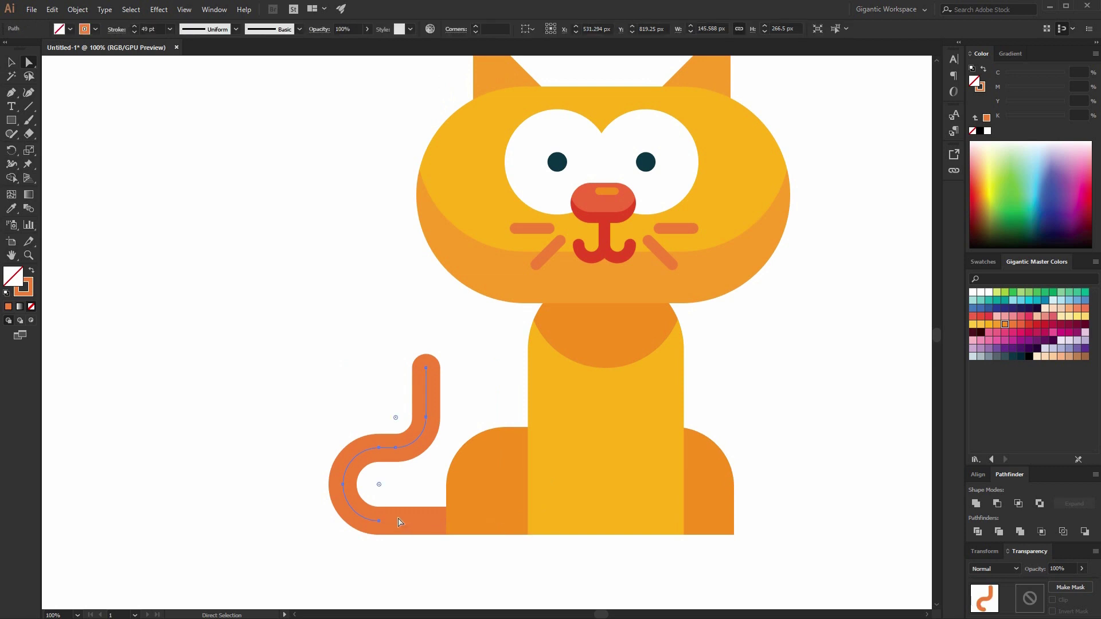
{"action": "key", "text": "Delete"}
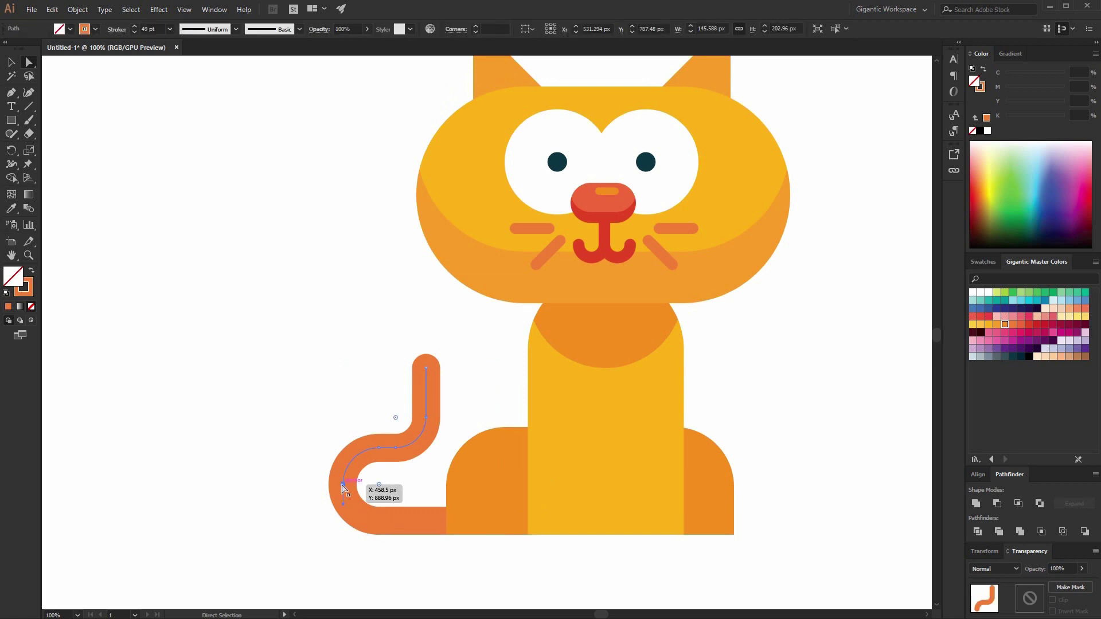
{"action": "key", "text": "v"}
{"action": "double_click", "coordinate": [384, 448]}
{"action": "left_click", "coordinate": [29, 62]}
{"action": "left_click", "coordinate": [342, 484]}
{"action": "key", "text": "Delete"}
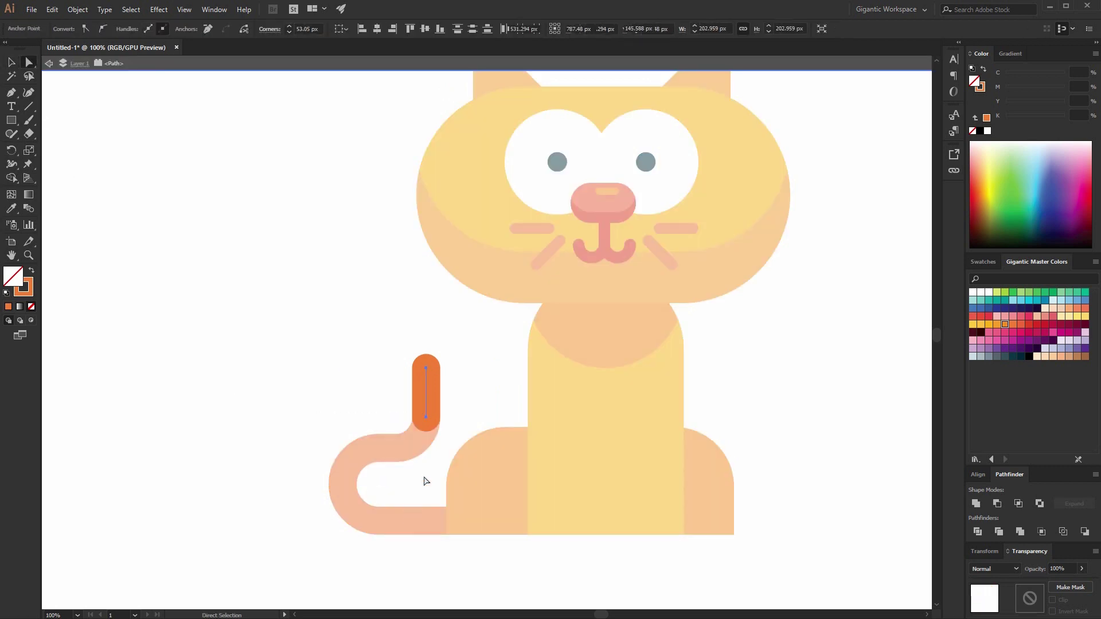
- Shorten the straight segment by moving its lower end point up, leaving a short tail tip
{"action": "left_click", "coordinate": [426, 426]}
{"action": "key", "text": "Up"}
{"action": "key", "text": "Up"}
{"action": "key", "text": "Up"}
{"action": "key", "text": "Up"}
{"action": "key", "text": "Up"}
{"action": "key", "text": "Up"}
{"action": "key", "text": "Up"}
{"action": "key", "text": "Up"}
{"action": "key", "text": "Up"}
{"action": "key", "text": "Up"}
{"action": "key", "text": "Up"}
{"action": "key", "text": "Up"}
{"action": "key", "text": "Up"}
{"action": "key", "text": "Up"}
{"action": "key", "text": "Up"}
{"action": "key", "text": "Up"}
{"action": "key", "text": "Up"}
{"action": "key", "text": "Up"}
{"action": "key", "text": "Up"}
{"action": "key", "text": "Up"}
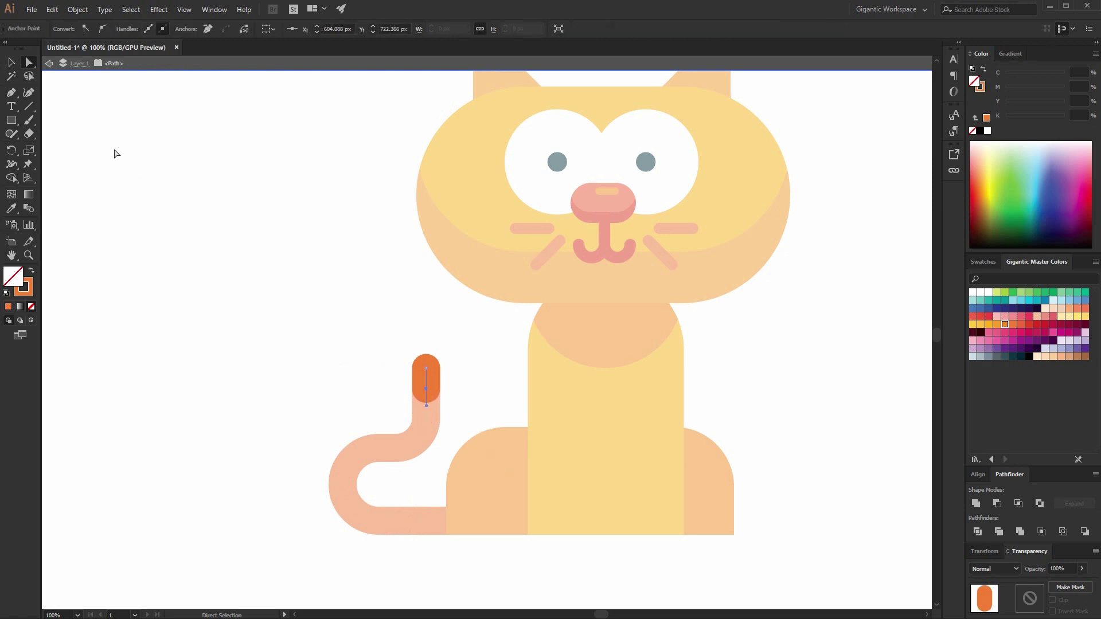
- Colour the tail tip's stroke red (M 89.02, Y 100) and leave isolation mode
{"action": "left_click", "coordinate": [12, 63]}
{"action": "left_click", "coordinate": [31, 295]}
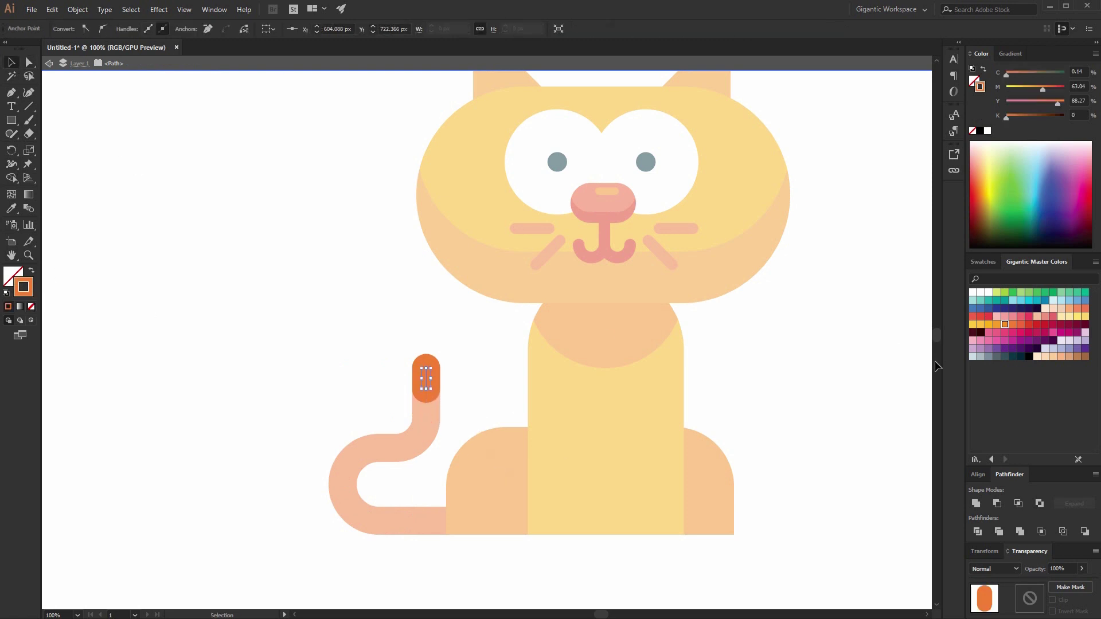
{"action": "left_click", "coordinate": [1020, 325]}
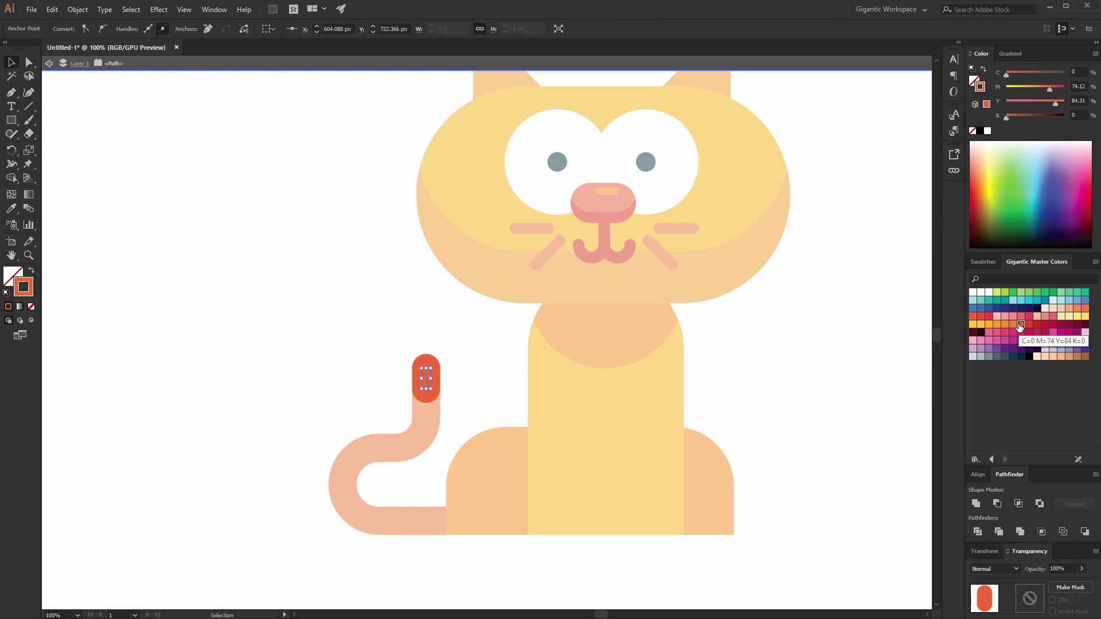
{"action": "left_click", "coordinate": [1028, 326]}
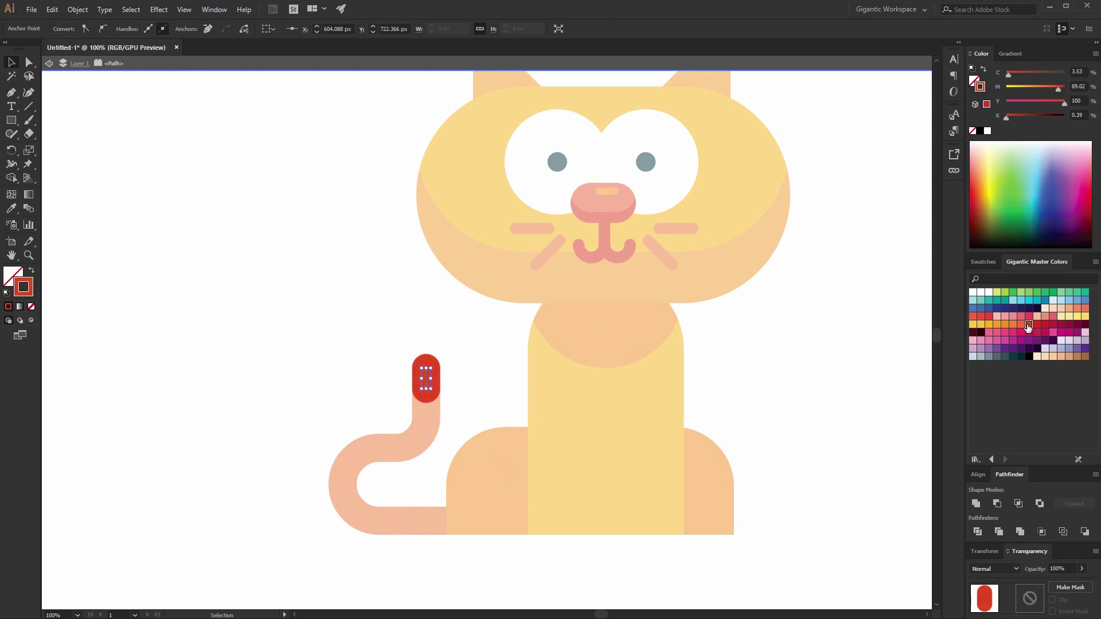
{"action": "double_click", "coordinate": [210, 175]}
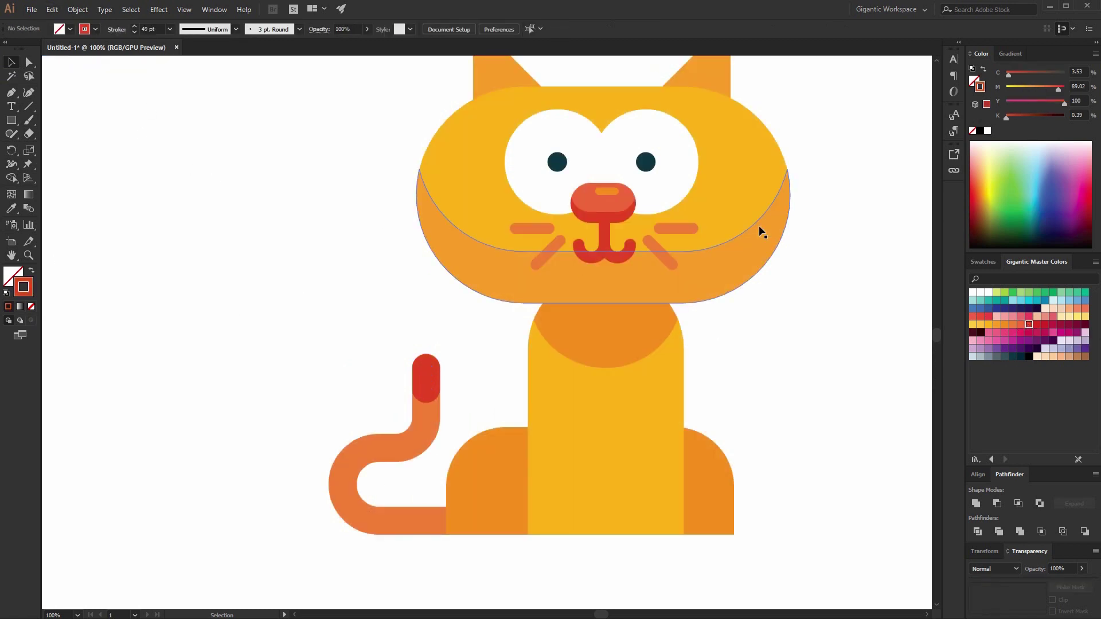
- Convert the strokes of the tail and its red tip to outlined shapes
{"action": "key", "text": "ctrl+minus"}
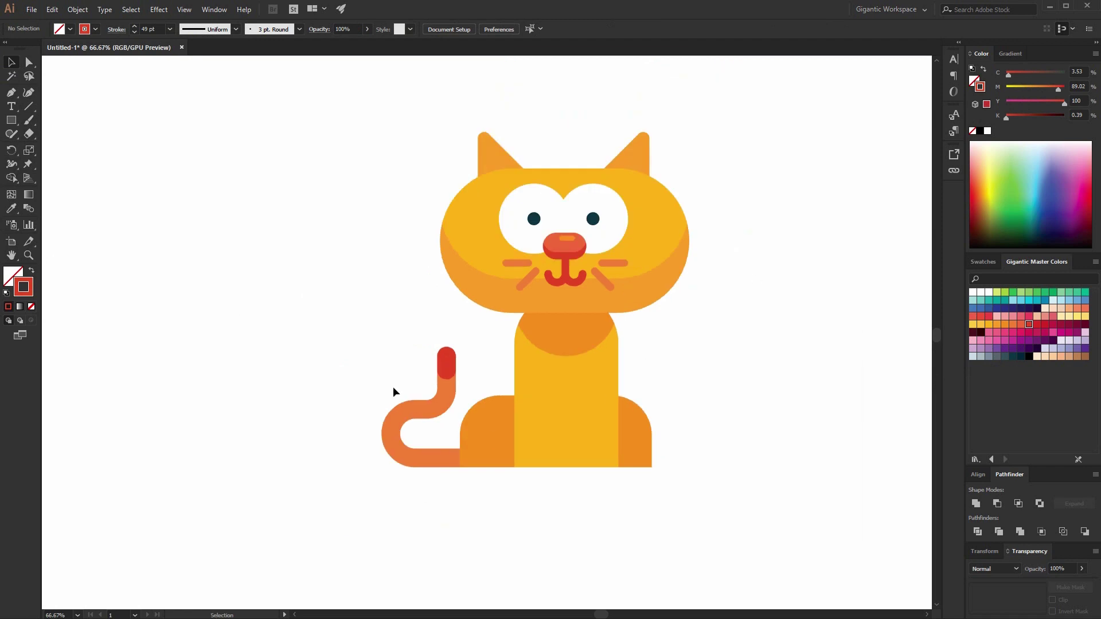
{"action": "left_click_drag", "start_coordinate": [456, 388], "coordinate": [455, 390]}
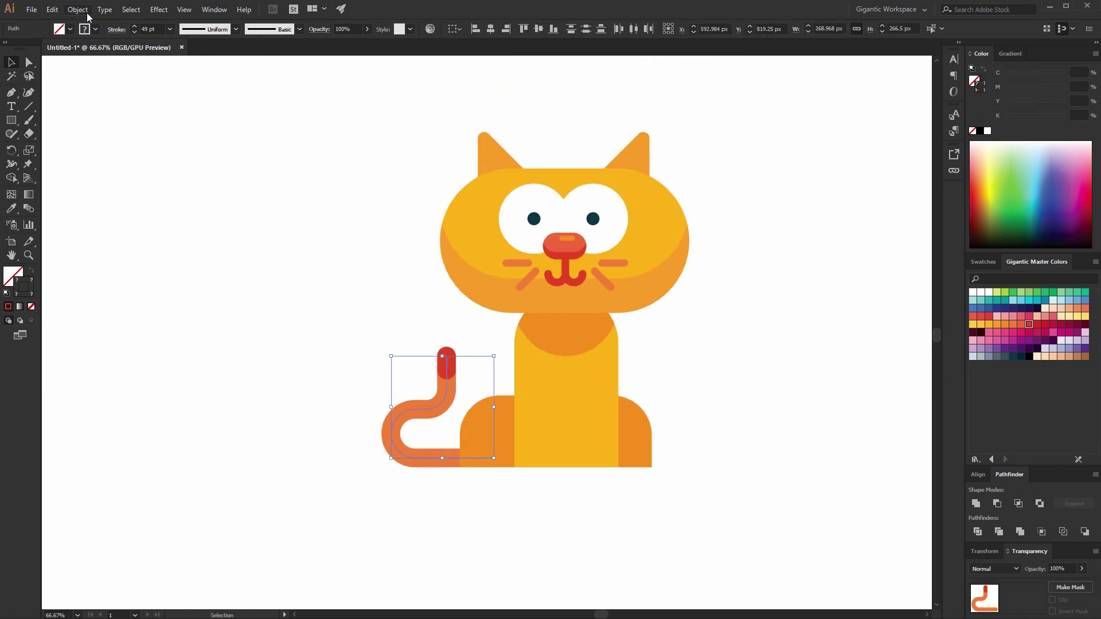
{"action": "left_click", "coordinate": [87, 13]}
{"action": "mouse_move", "coordinate": [126, 270]}
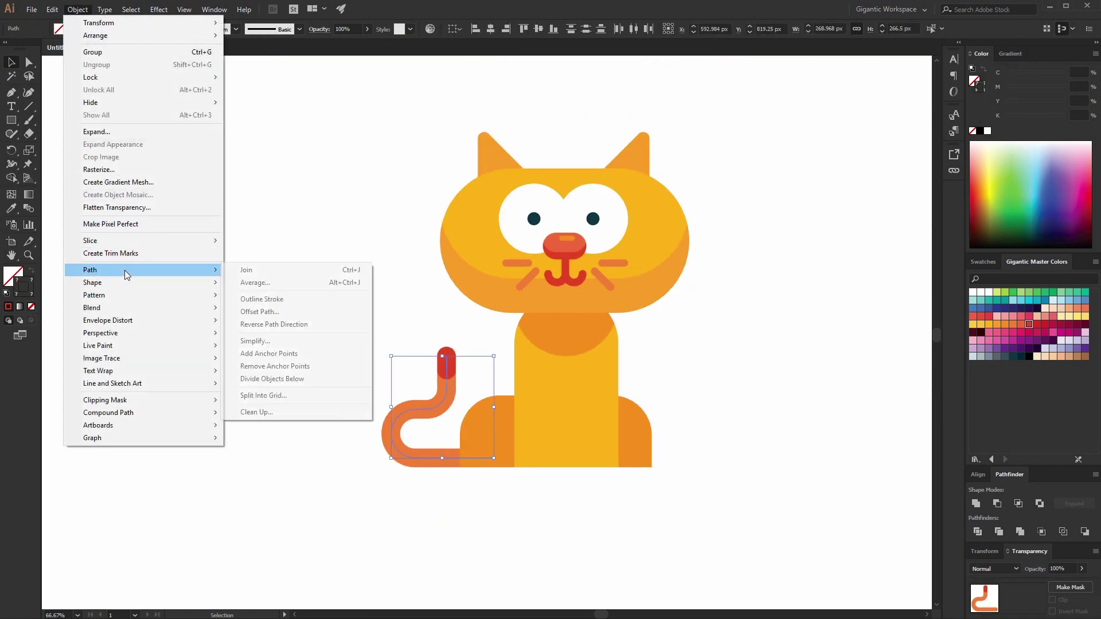
{"action": "left_click", "coordinate": [260, 299]}
{"action": "left_click", "coordinate": [733, 439]}
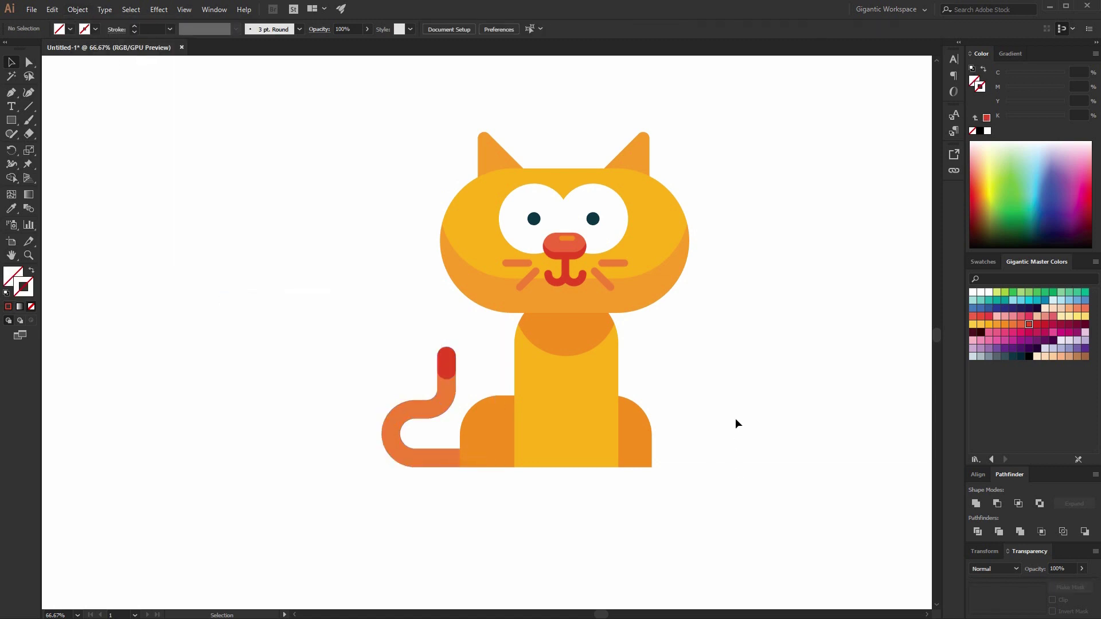
- Draw a 258 px orange circle beside the cat and subtract a rectangle over its lower half to make a semicircle
{"action": "left_click_drag", "start_coordinate": [747, 317], "coordinate": [845, 415]}
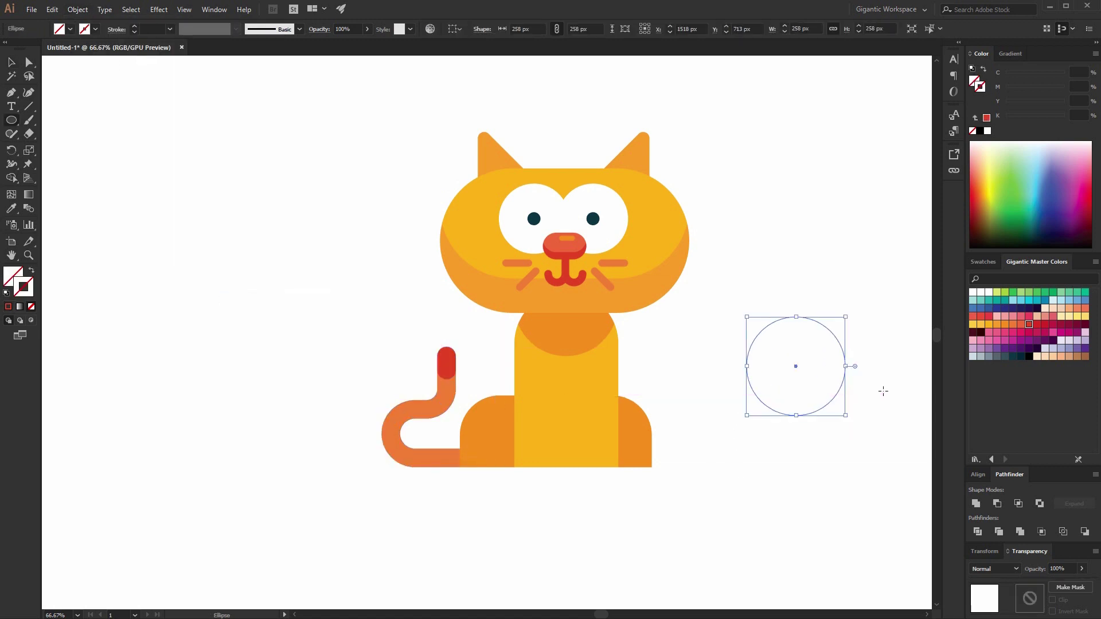
{"action": "left_click", "coordinate": [996, 324]}
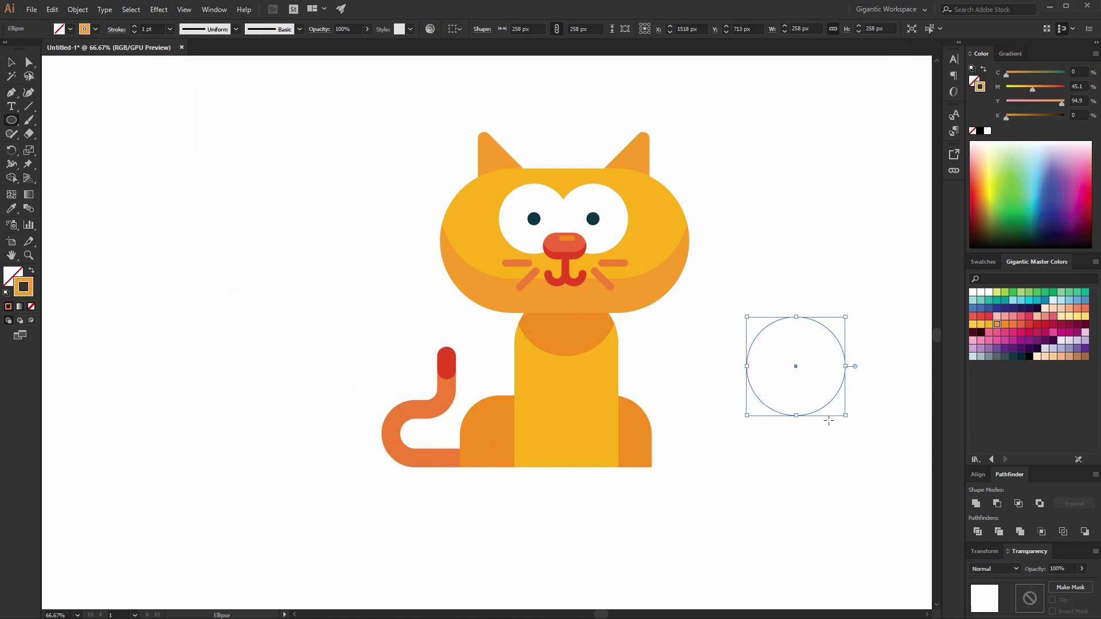
{"action": "key", "text": "m"}
{"action": "left_click_drag", "start_coordinate": [864, 434], "coordinate": [727, 365]}
{"action": "key", "text": "v"}
{"action": "left_click_drag", "start_coordinate": [874, 302], "coordinate": [785, 367]}
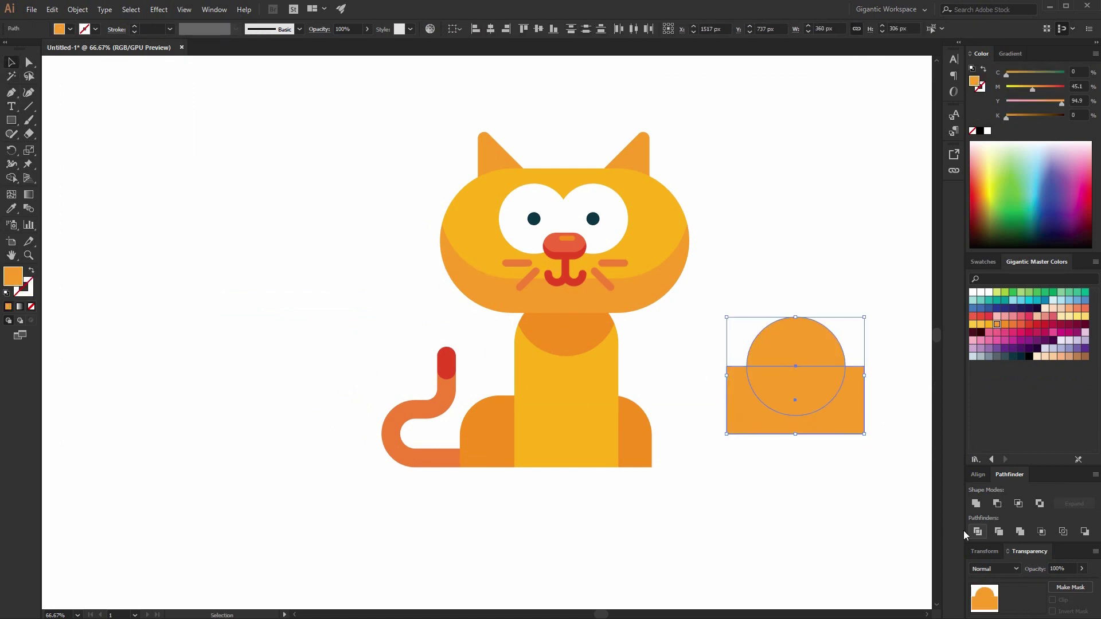
{"action": "left_click", "coordinate": [996, 503]}
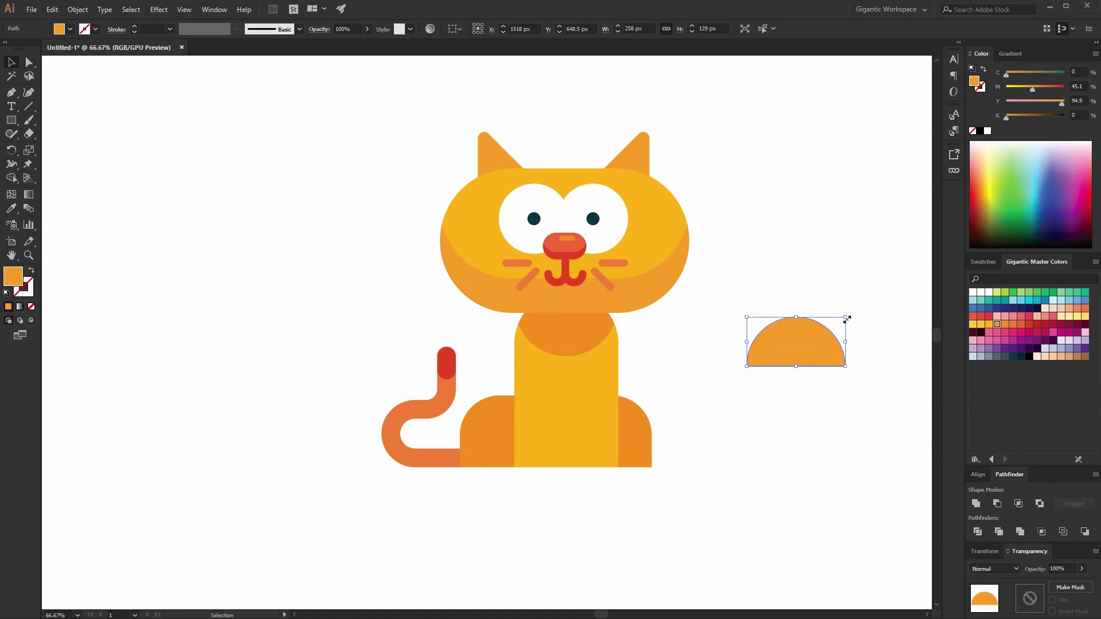
- Shrink the semicircle to about 55 px tall, colour it white and place two copies as paws at the body's base
{"action": "left_click_drag", "start_coordinate": [847, 318], "coordinate": [592, 466]}
{"action": "left_click", "coordinate": [973, 292]}
{"action": "left_click", "coordinate": [914, 335]}
{"action": "key", "text": "a"}
{"action": "key", "text": "v"}
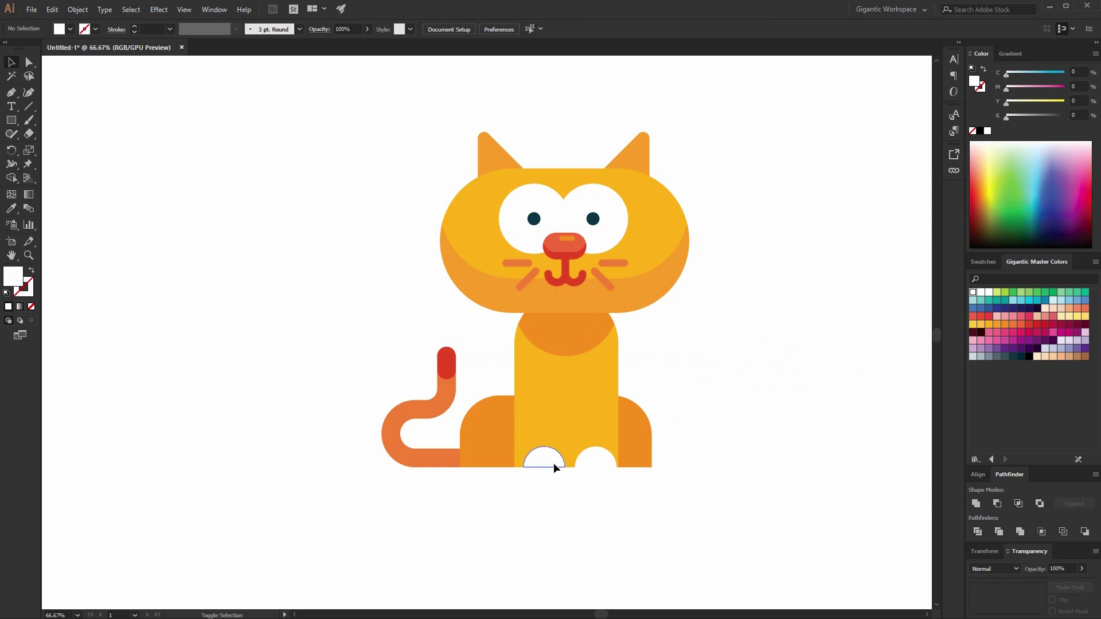
- Group the two white paws and nudge them right and slightly up on the body
{"action": "left_click", "coordinate": [553, 462], "text": "shift"}
{"action": "key", "text": "ctrl+g"}
{"action": "key", "text": "Right"}
{"action": "key", "text": "Right"}
{"action": "key", "text": "Right"}
{"action": "key", "text": "Right"}
{"action": "key", "text": "Right"}
{"action": "key", "text": "Right"}
{"action": "key", "text": "Right"}
{"action": "key", "text": "Right"}
{"action": "key", "text": "Right"}
{"action": "key", "text": "Right"}
{"action": "key", "text": "Right"}
{"action": "key", "text": "Right"}
{"action": "key", "text": "Right"}
{"action": "key", "text": "Right"}
{"action": "key", "text": "Right"}
{"action": "key", "text": "Right"}
{"action": "key", "text": "Right"}
{"action": "key", "text": "Right"}
{"action": "key", "text": "Right"}
{"action": "key", "text": "Right"}
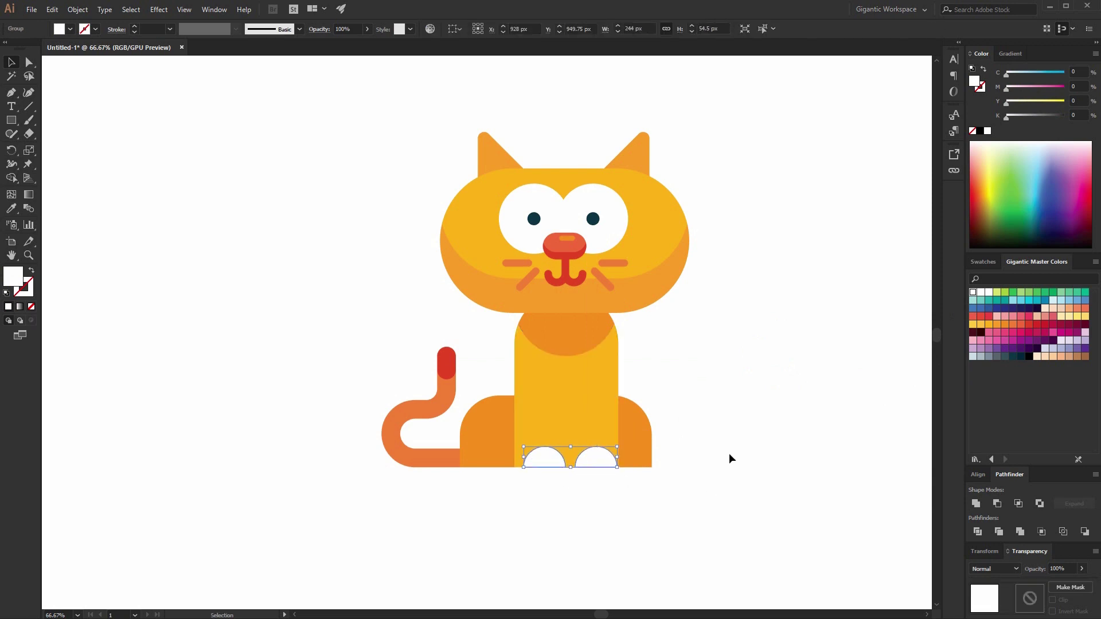
- Align the paw group with the bottom edge of the body
{"action": "left_click", "coordinate": [614, 424], "text": "shift"}
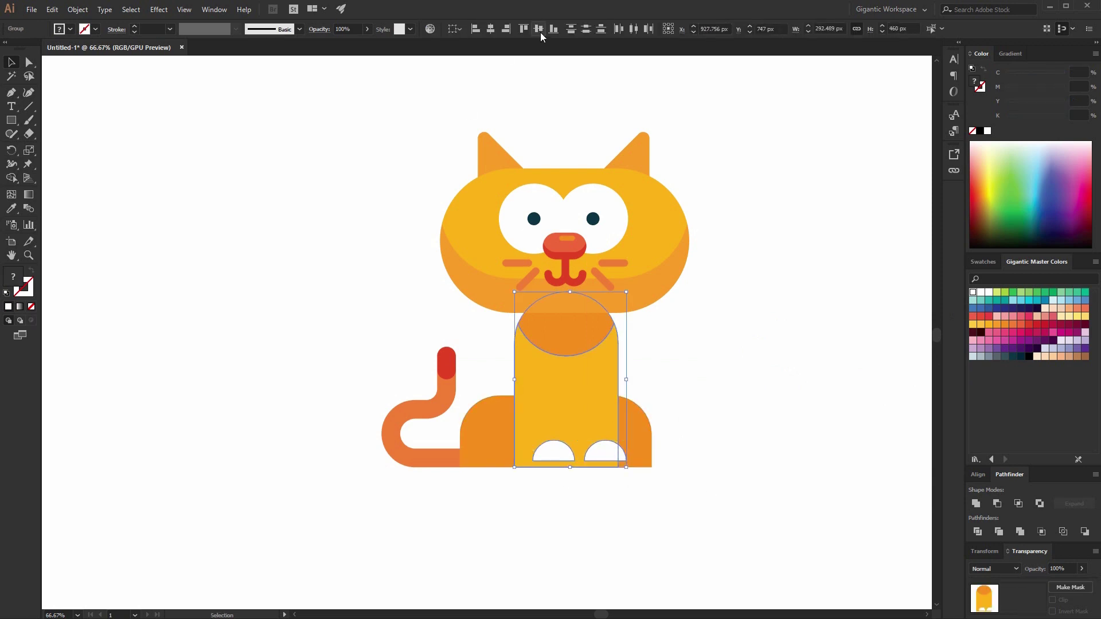
{"action": "left_click", "coordinate": [553, 28]}
{"action": "left_click", "coordinate": [854, 201]}
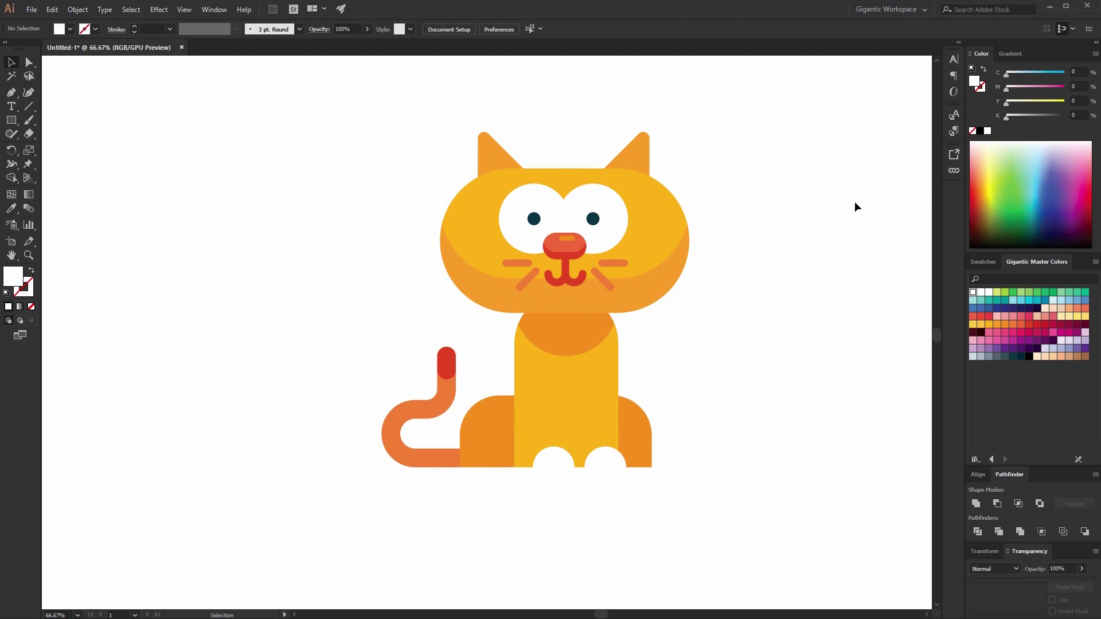
- Using the head shading's orange, draw five rounded-rectangle fur marks about 45 to 55 px wide: two on each cheek, one on the forehead
{"action": "key", "text": "ctrl+plus"}
{"action": "scroll", "coordinate": [830, 275], "scroll_direction": "up", "scroll_amount": 1}
{"action": "scroll", "coordinate": [831, 275], "scroll_direction": "up", "scroll_amount": 4}
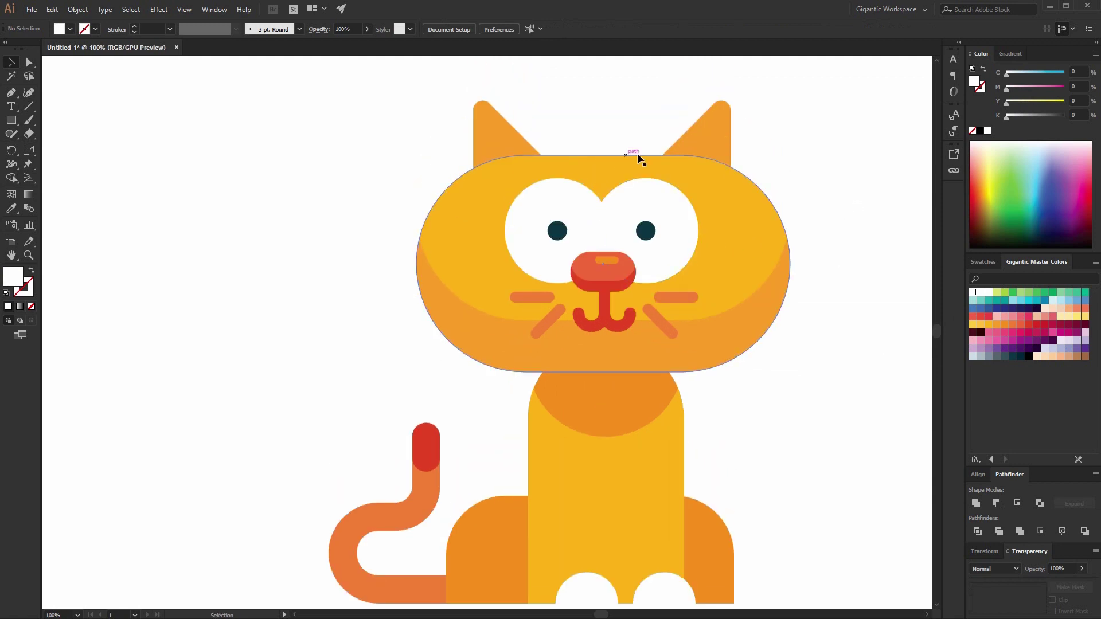
{"action": "key", "text": "i"}
{"action": "left_click", "coordinate": [633, 345]}
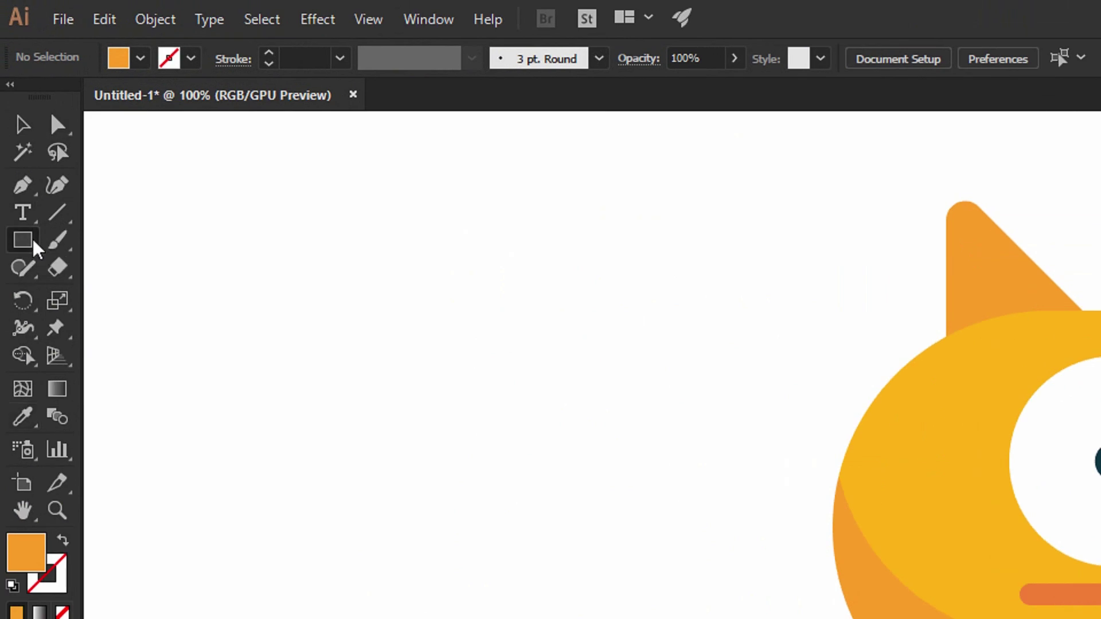
{"action": "left_click", "coordinate": [16, 121]}
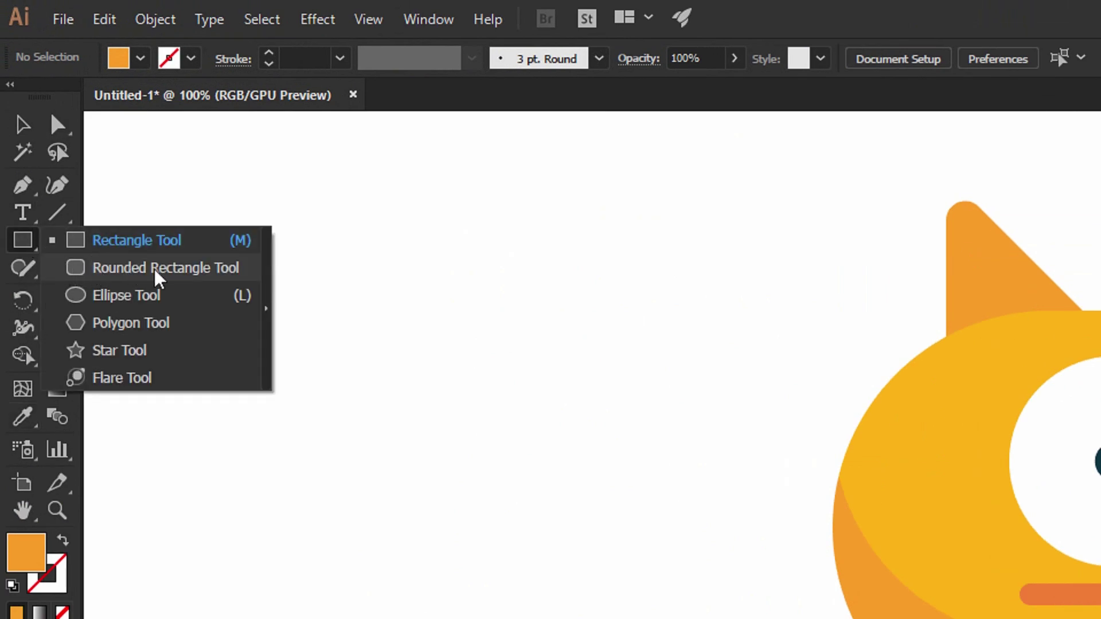
{"action": "left_click", "coordinate": [205, 273]}
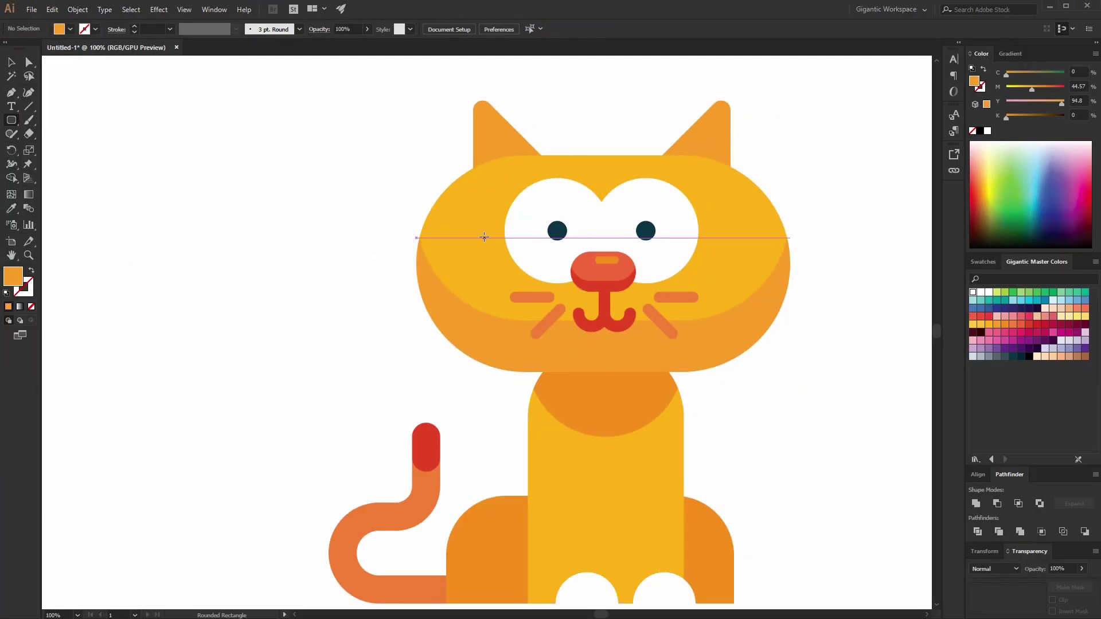
{"action": "mouse_move", "coordinate": [446, 221]}
{"action": "left_mouse_down"}
{"action": "mouse_move", "coordinate": [480, 234]}
{"action": "mouse_move", "coordinate": [505, 275]}
{"action": "left_mouse_up"}
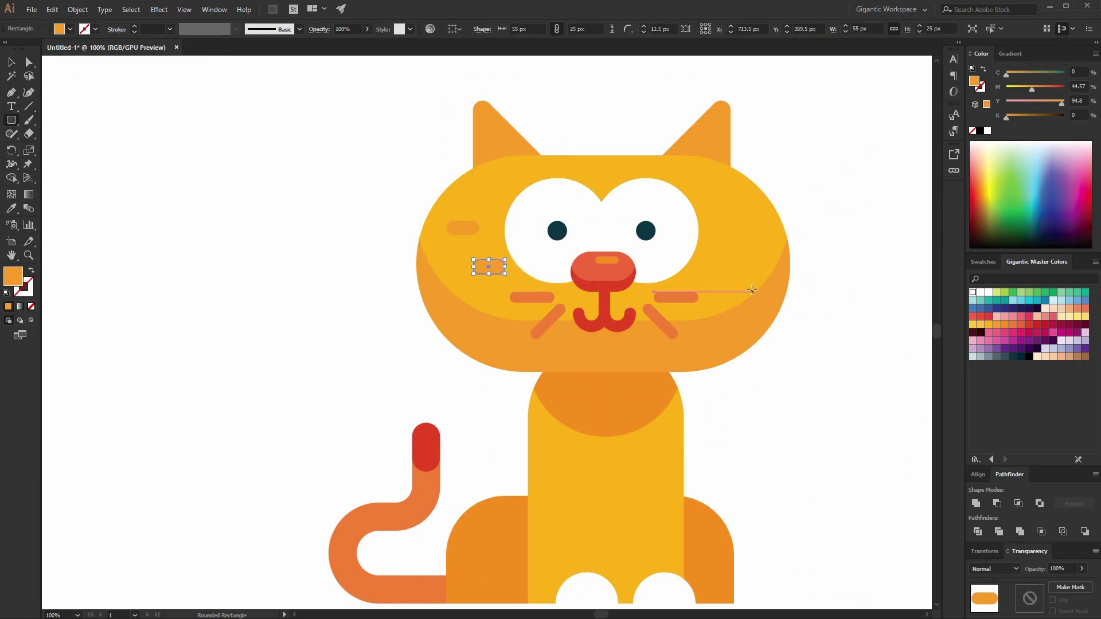
{"action": "left_click_drag", "start_coordinate": [718, 253], "coordinate": [747, 265]}
{"action": "left_click_drag", "start_coordinate": [704, 202], "coordinate": [731, 217]}
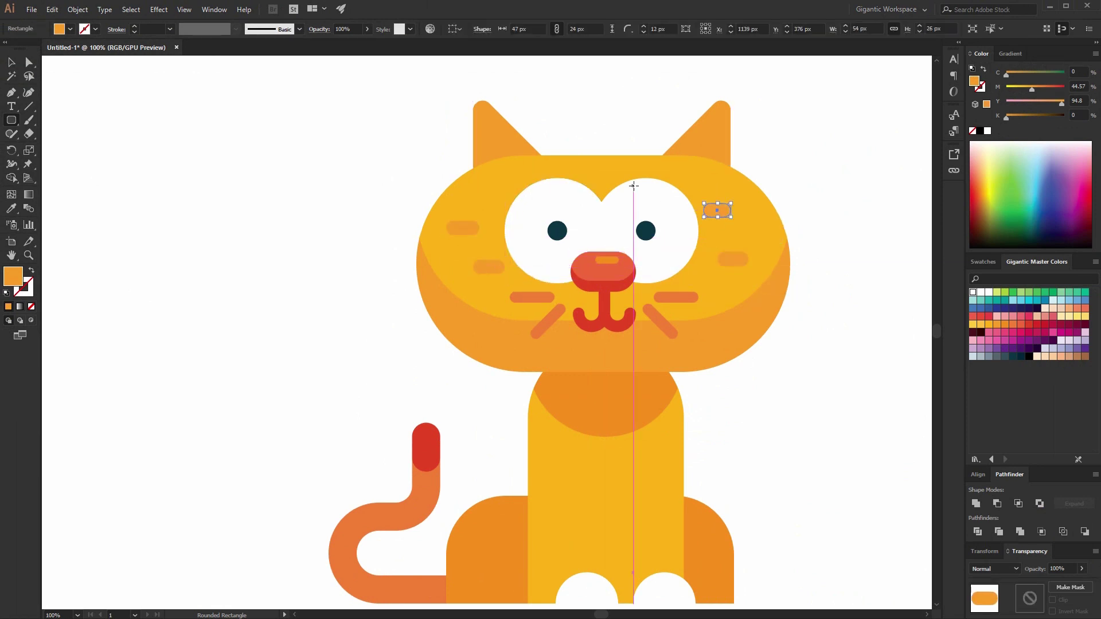
{"action": "left_click_drag", "start_coordinate": [594, 164], "coordinate": [620, 174]}
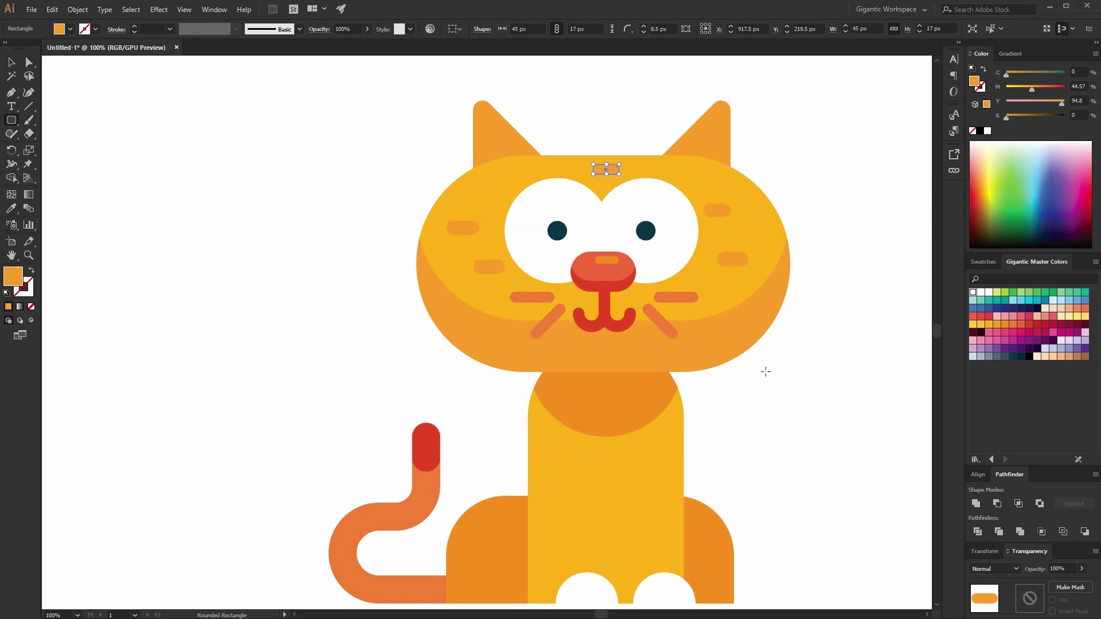
- Draw four vertical rounded fur marks on the body, the middle one about 35 by 110 px and the smallest about 25 by 44 px
{"action": "scroll", "coordinate": [764, 370], "scroll_direction": "down", "scroll_amount": 3}
{"action": "left_click_drag", "start_coordinate": [556, 379], "coordinate": [623, 457]}
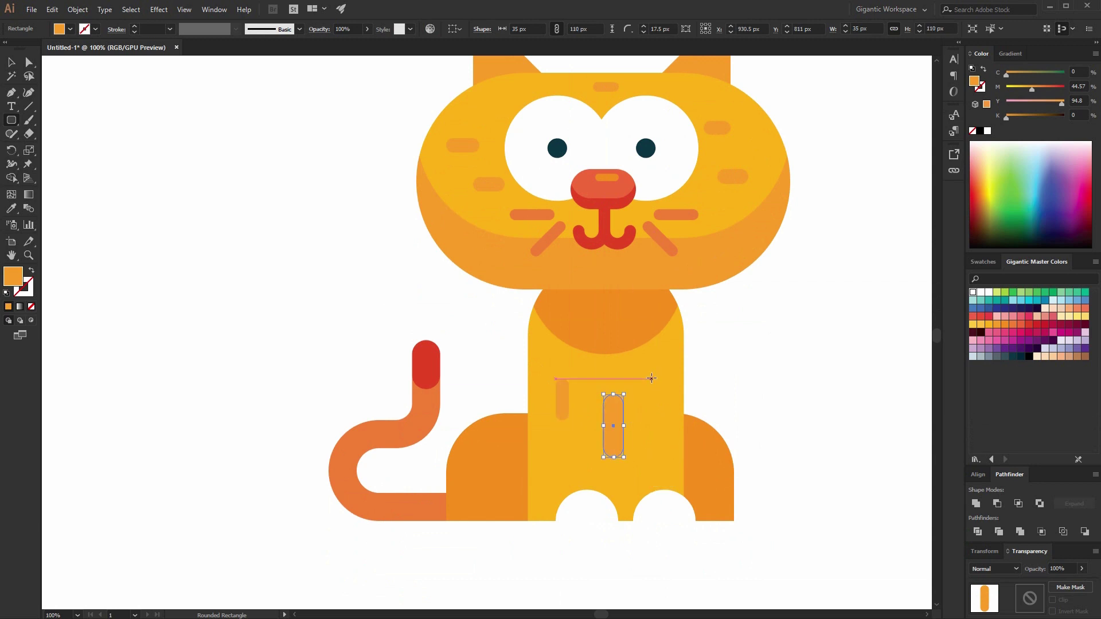
{"action": "left_click_drag", "start_coordinate": [651, 379], "coordinate": [668, 426]}
{"action": "left_click_drag", "start_coordinate": [563, 441], "coordinate": [574, 463]}
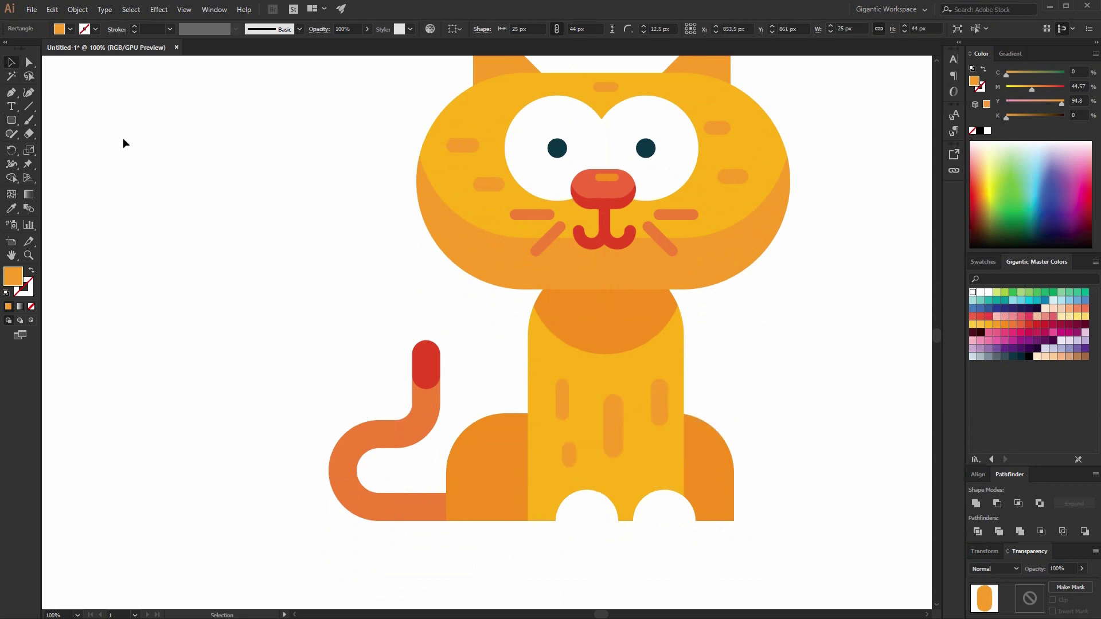
{"action": "left_click", "coordinate": [125, 140], "text": "ctrl"}
- Draw a pale blue-grey ground bar about 835 by 31 px along the cat's base and fully round its ends
{"action": "key", "text": "ctrl+minus"}
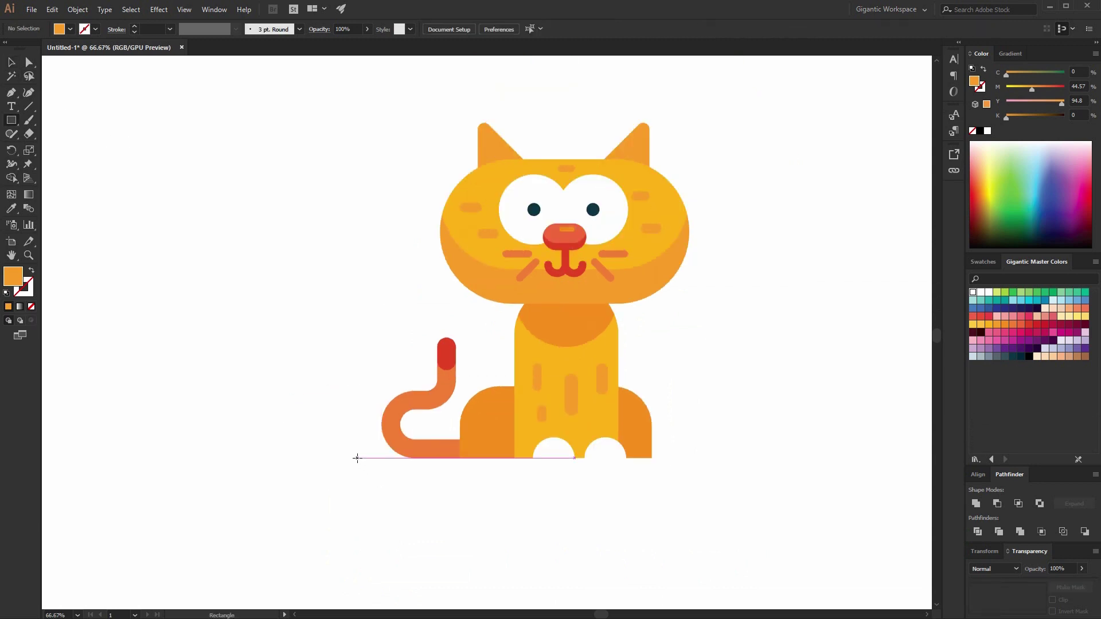
{"action": "left_click_drag", "start_coordinate": [359, 452], "coordinate": [679, 464]}
{"action": "left_click", "coordinate": [973, 356]}
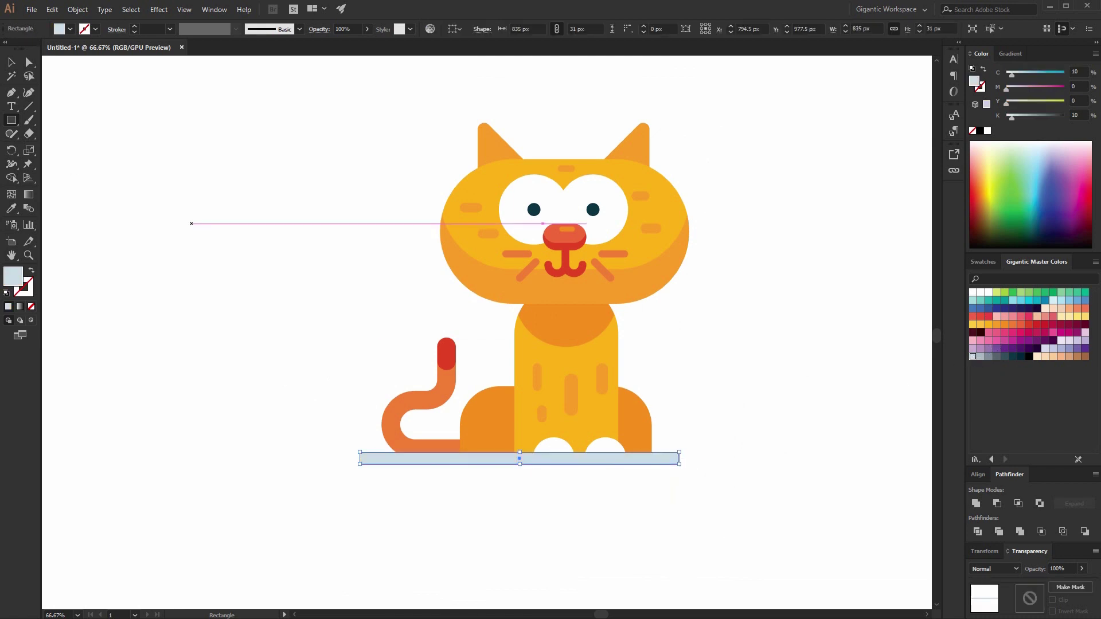
{"action": "key", "text": "a"}
{"action": "left_click_drag", "start_coordinate": [381, 467], "coordinate": [416, 482]}
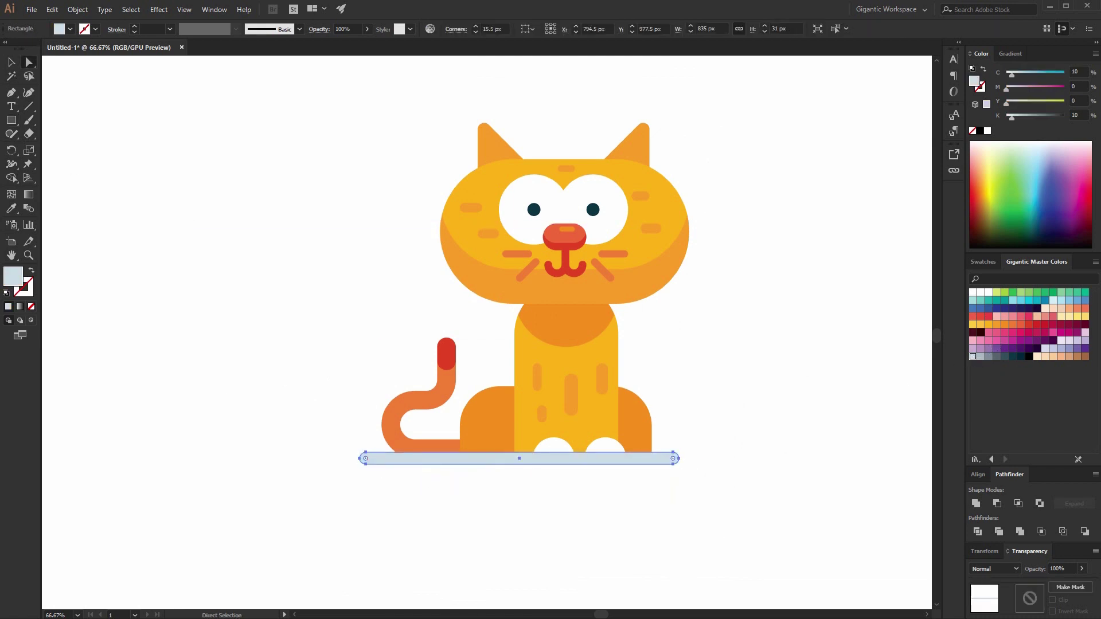
- Send the ground bar to the back, behind the cat, and deselect it
{"action": "left_click", "coordinate": [11, 62]}
{"action": "right_click", "coordinate": [537, 458]}
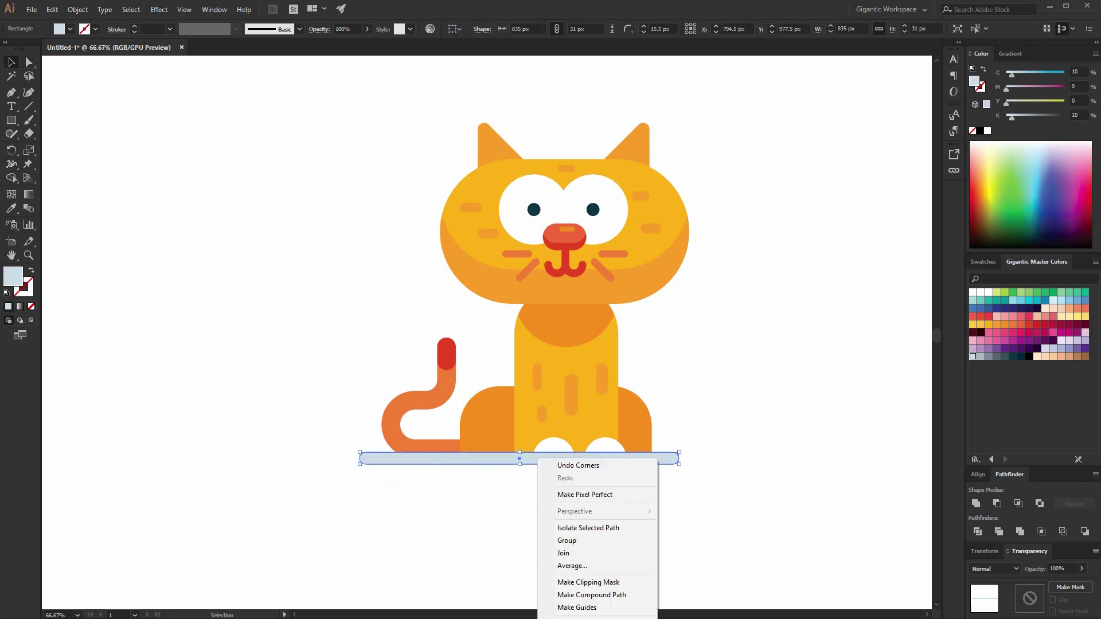
{"action": "left_click", "coordinate": [764, 523]}
{"action": "key", "text": "space"}
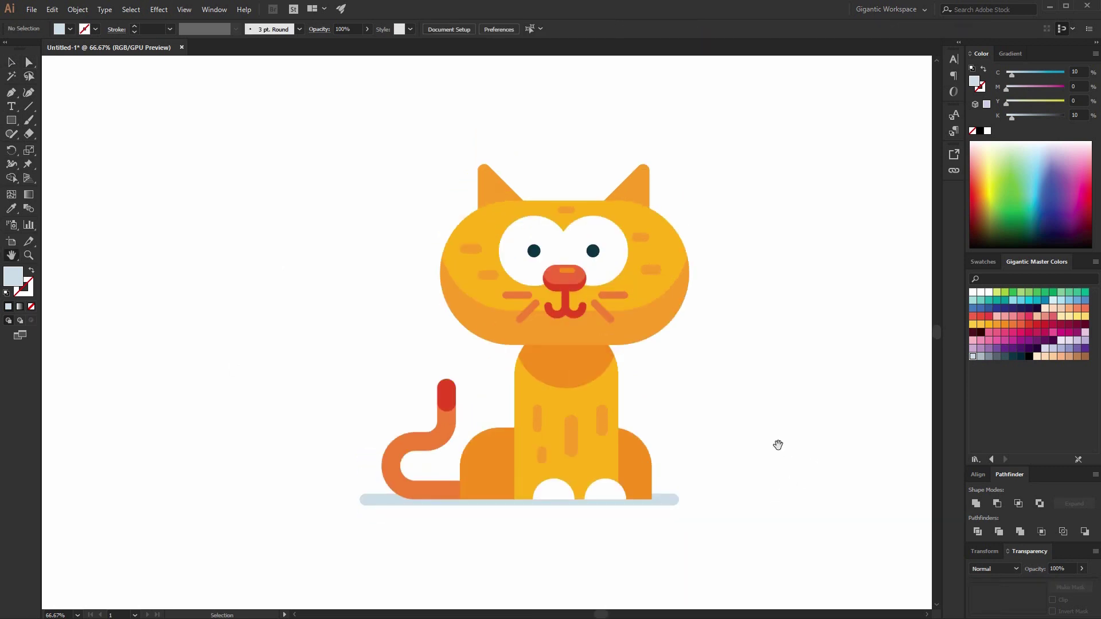
{"action": "left_click_drag", "start_coordinate": [776, 445], "coordinate": [743, 436]}
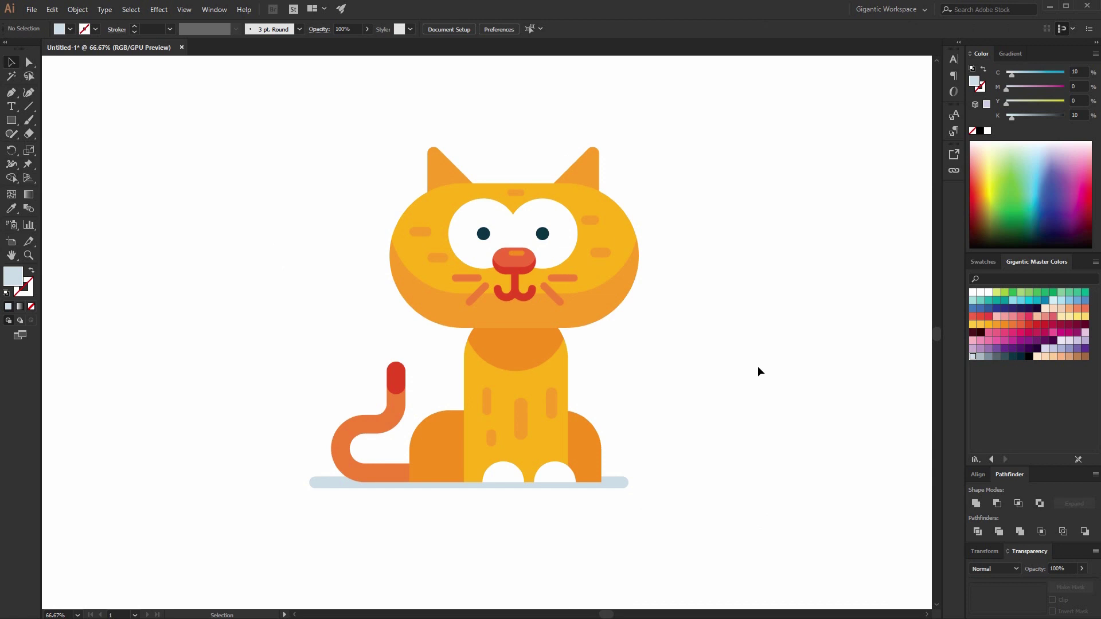